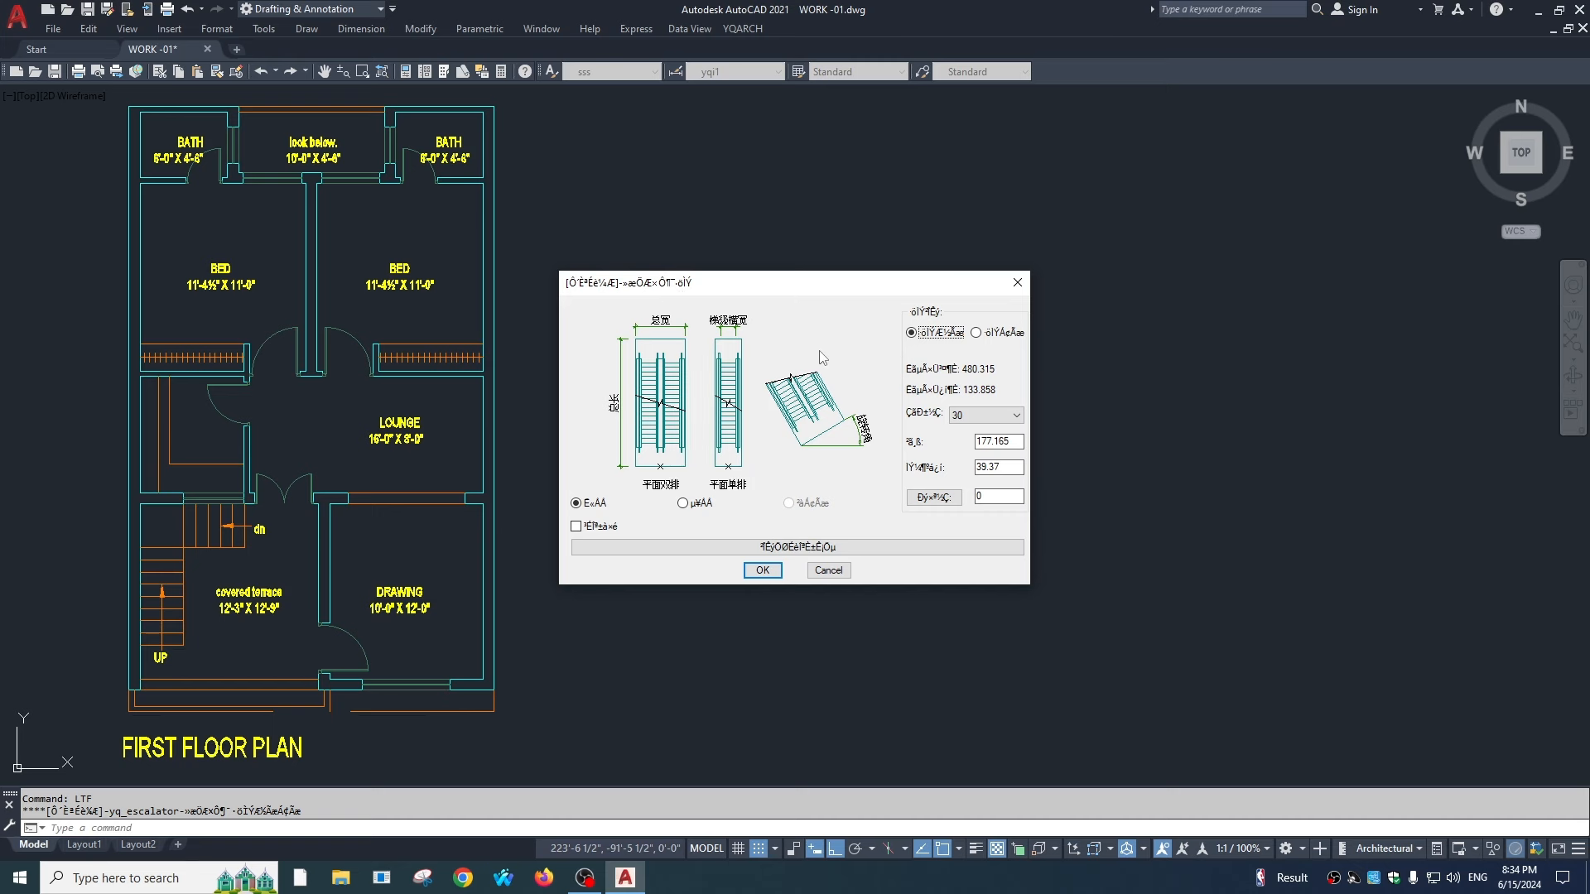
Step: Close the escalator dialog and switch the YQArch interface language to English with the YQLANG command
key("Escape")
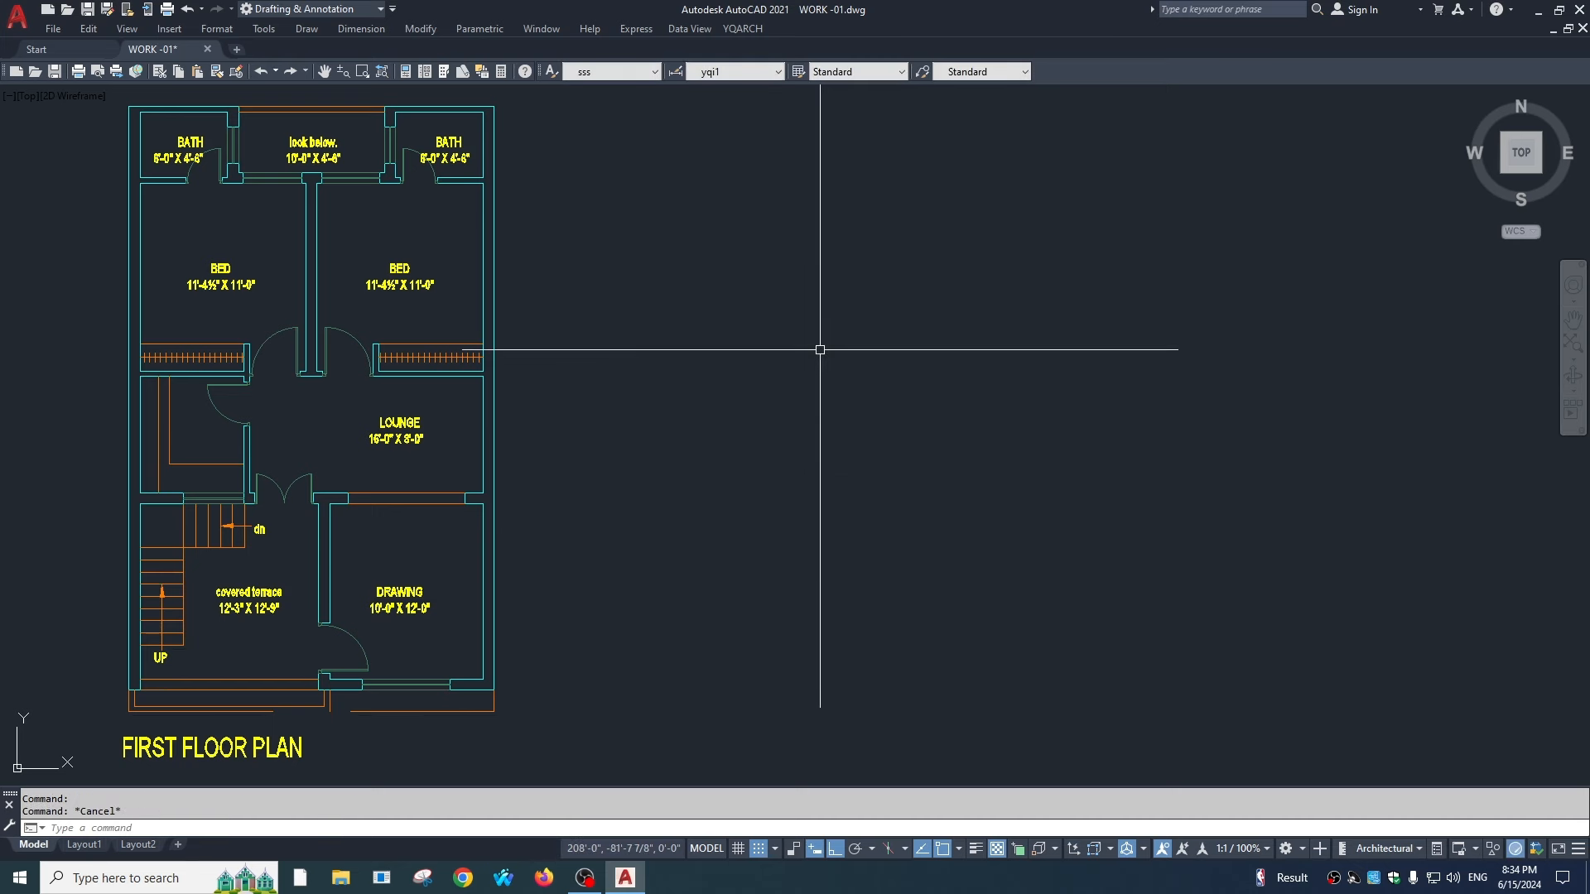
type("YQLANG")
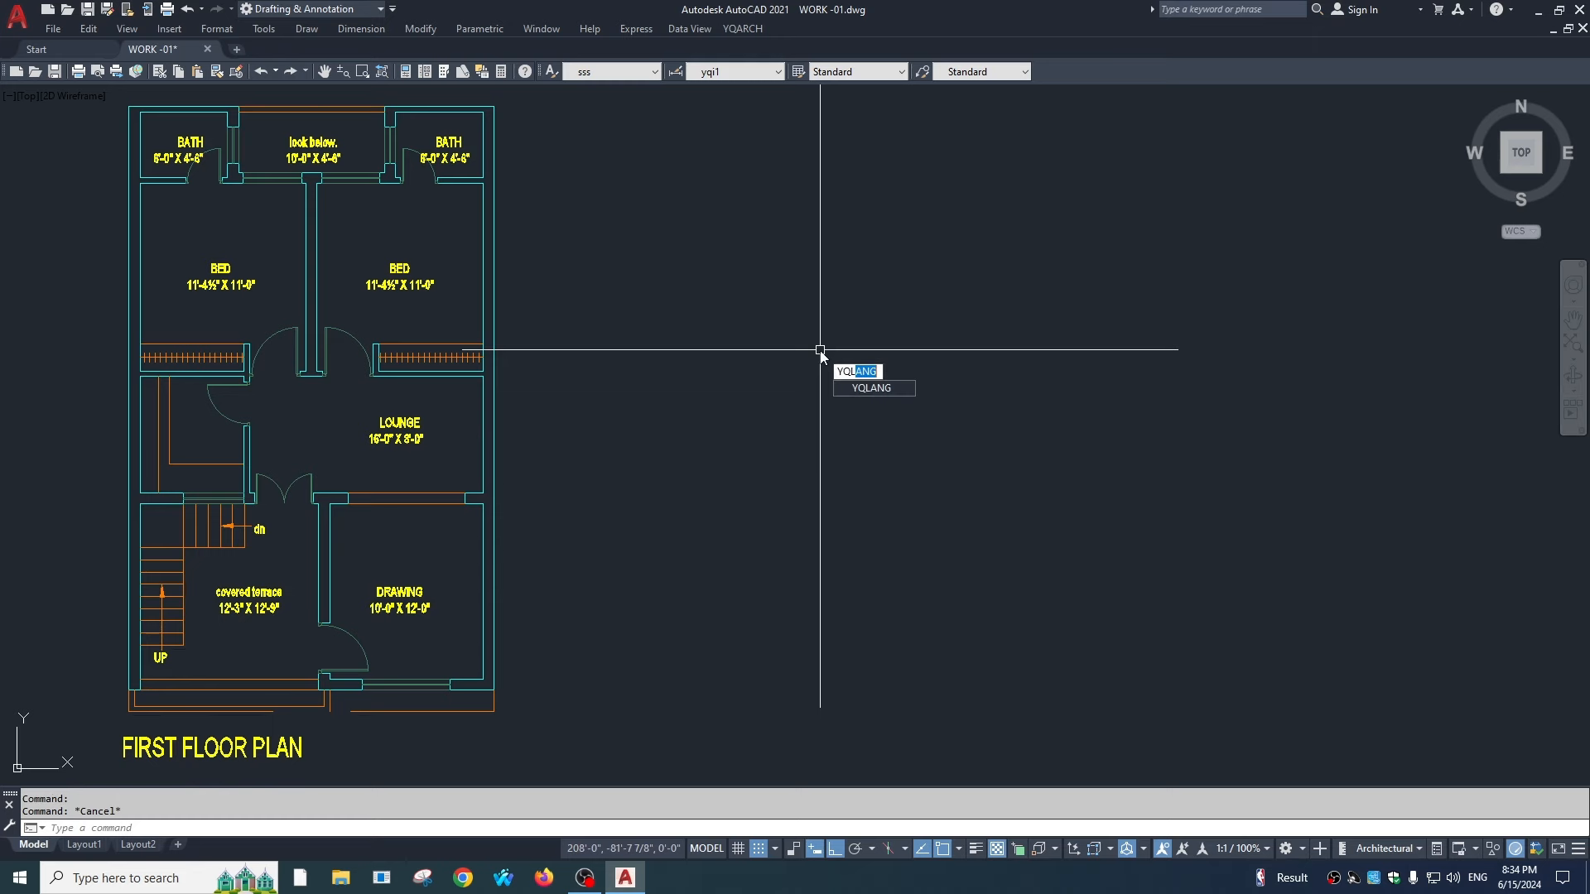
key("Return")
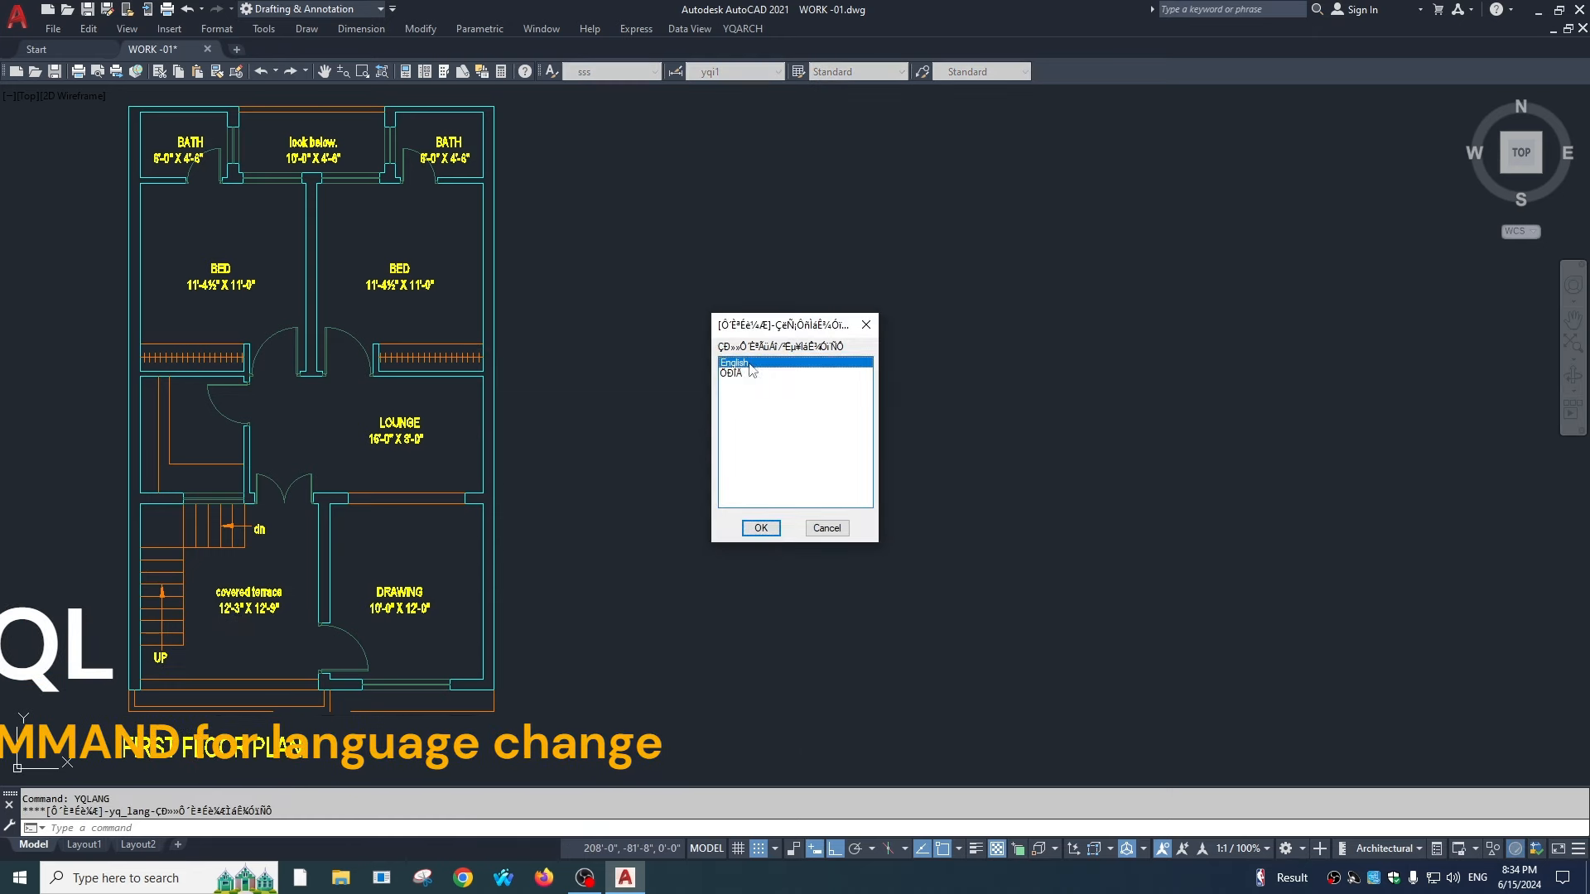
left_click(761, 529)
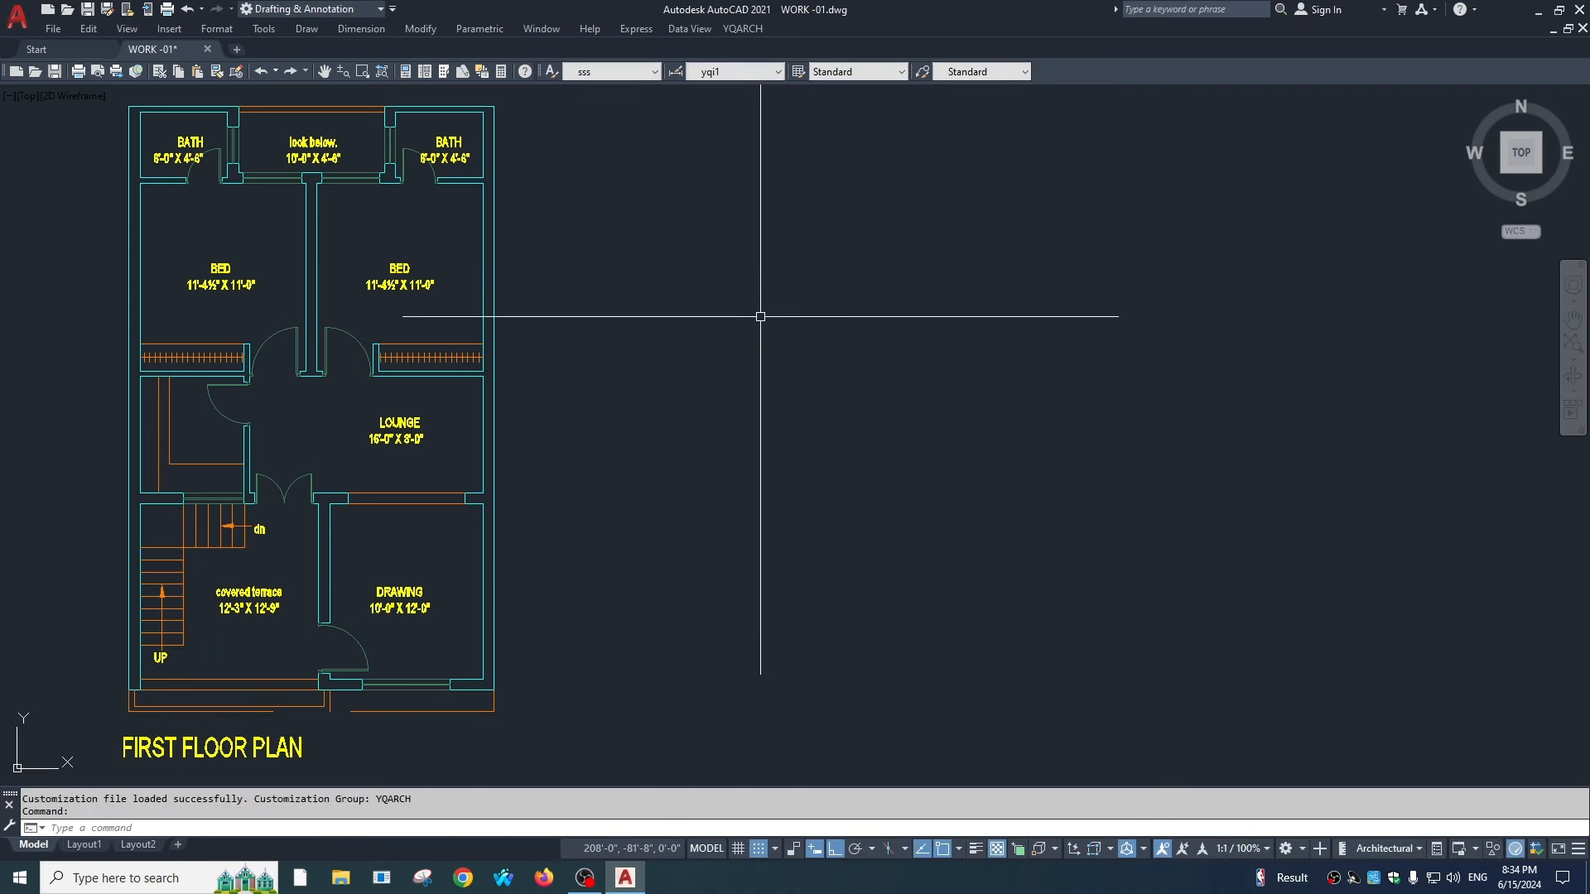
Step: Draw a double-tread escalator plan with storey height 144 and tread width 36 in the empty area beside the first floor plan
type("ltf")
key("Return")
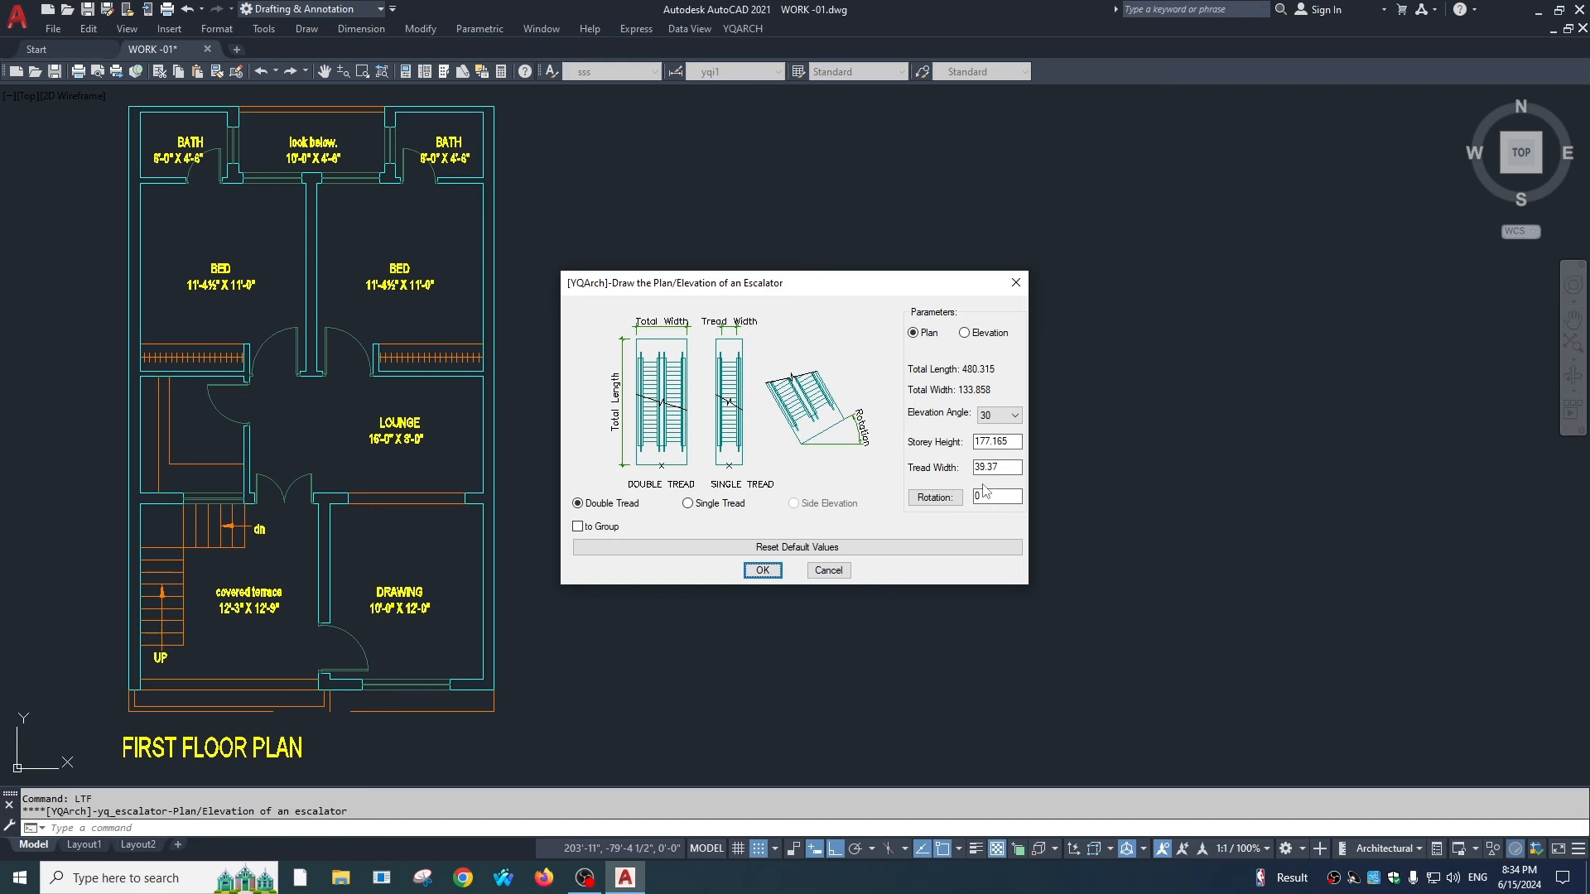
left_click(1000, 442)
type("144")
left_click(1011, 467)
type("36")
left_click(763, 570)
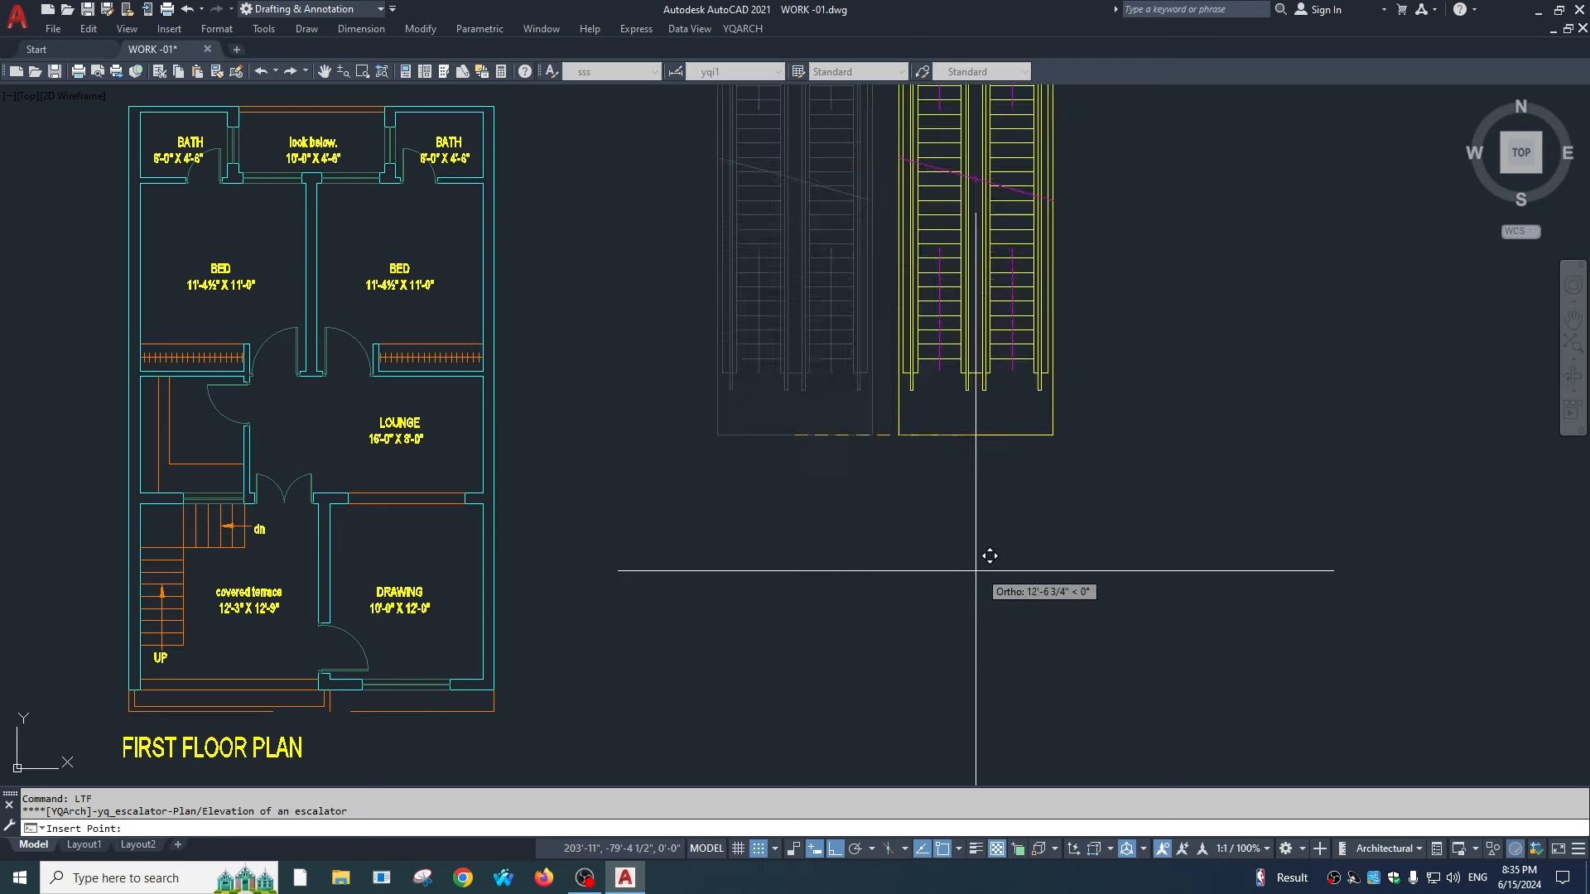
scroll(1035, 538, "down", 4)
left_click(1035, 543)
scroll(1026, 497, "up", 4)
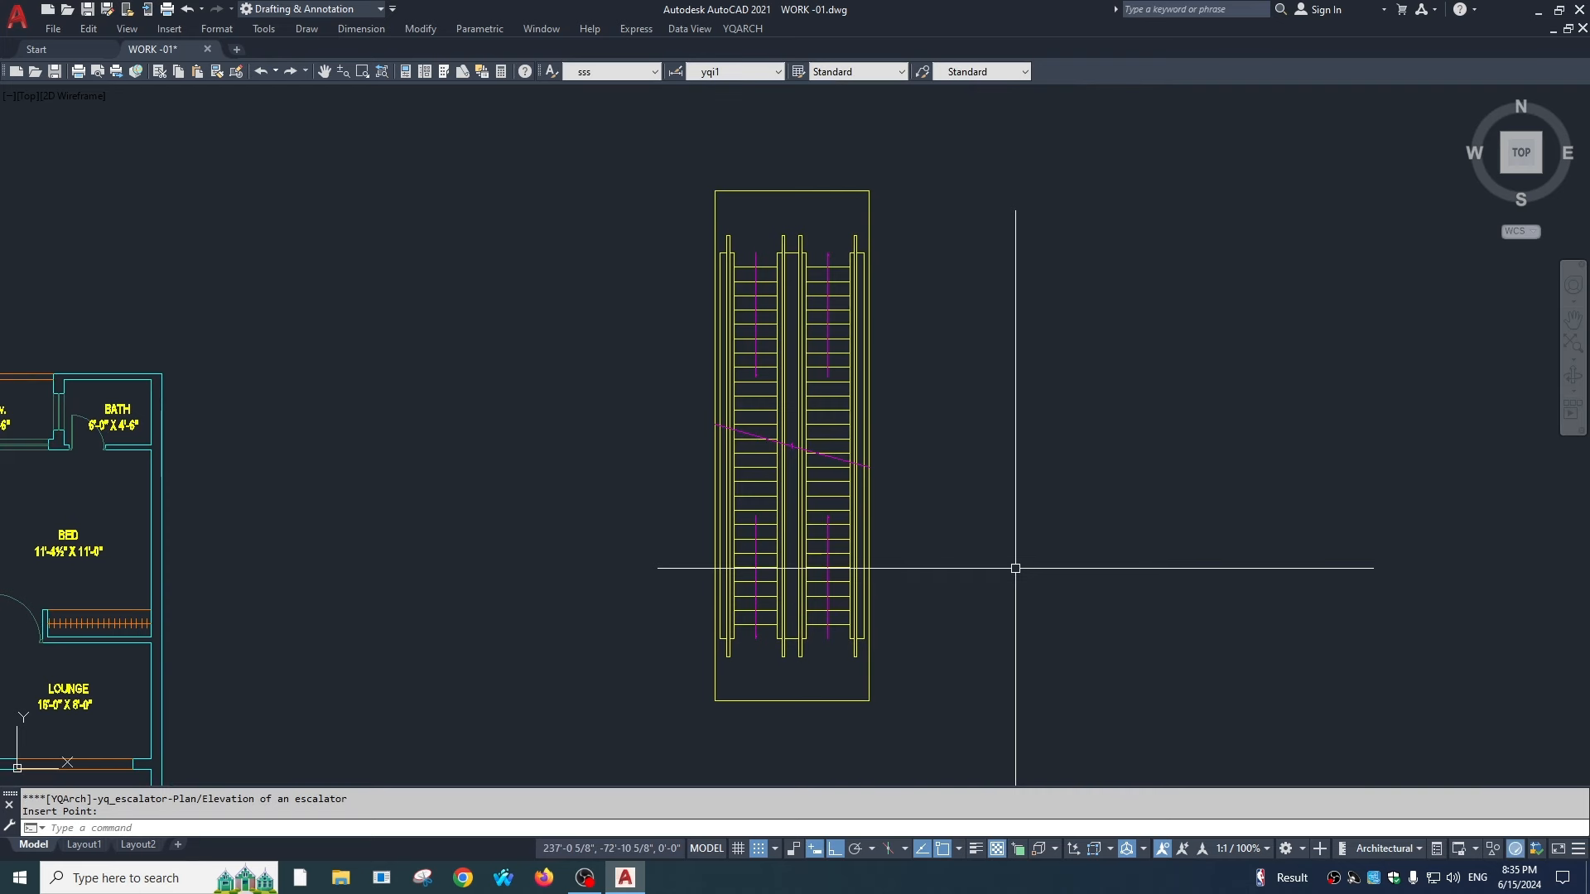
Step: Measure the tread width of the escalator plan with a temporary linear dimension
key("Escape")
key("Escape")
type("dli")
key("Return")
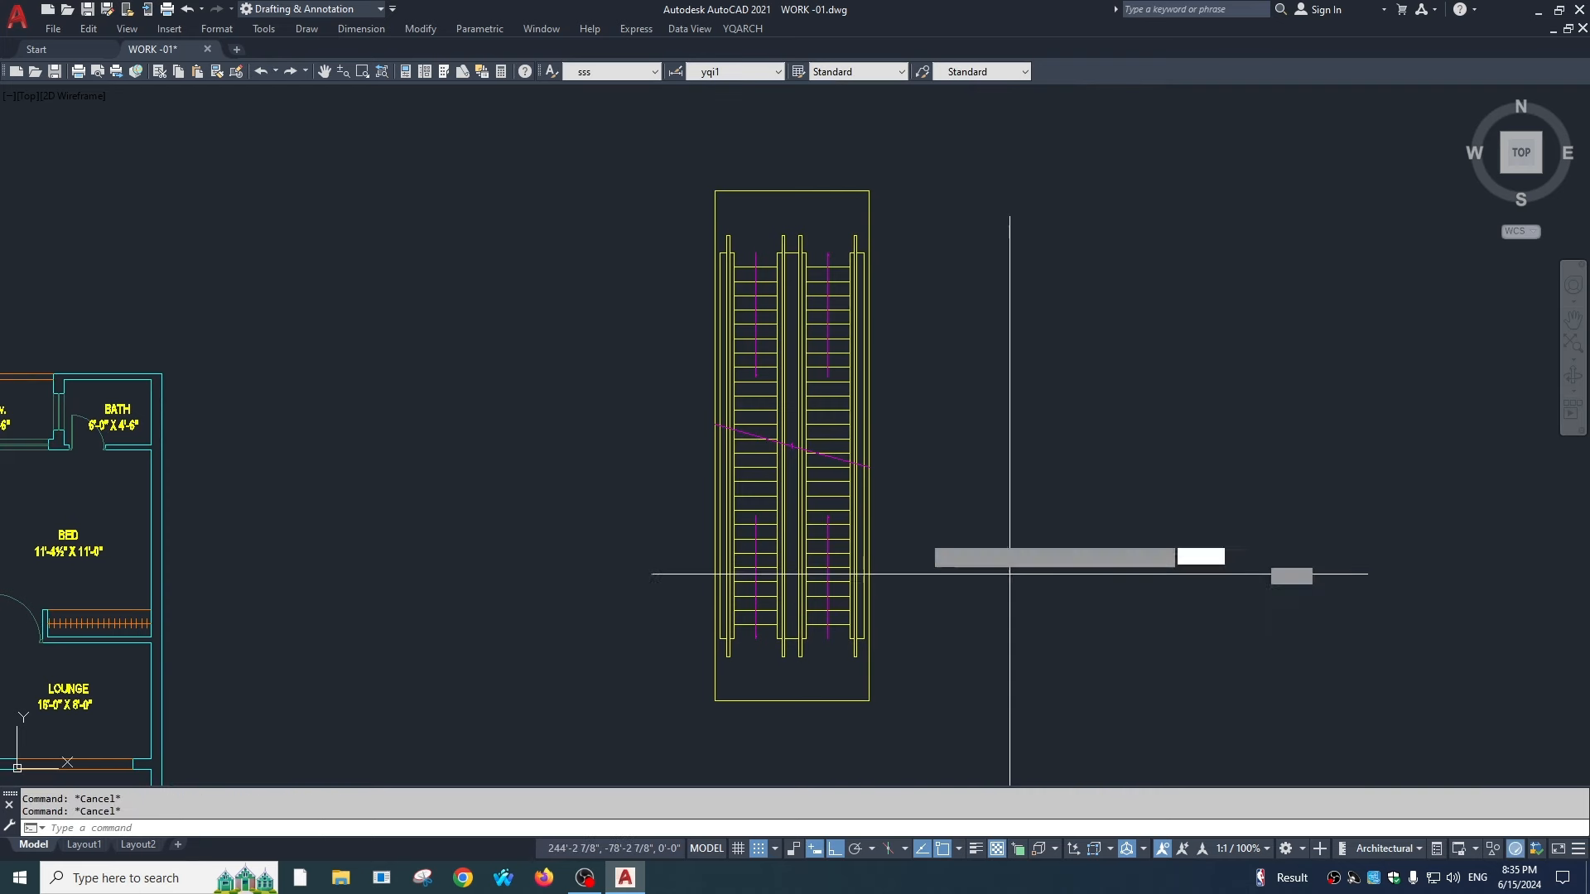
key("Return")
scroll(836, 290, "up", 3)
left_click(833, 250)
scroll(828, 273, "up", 4)
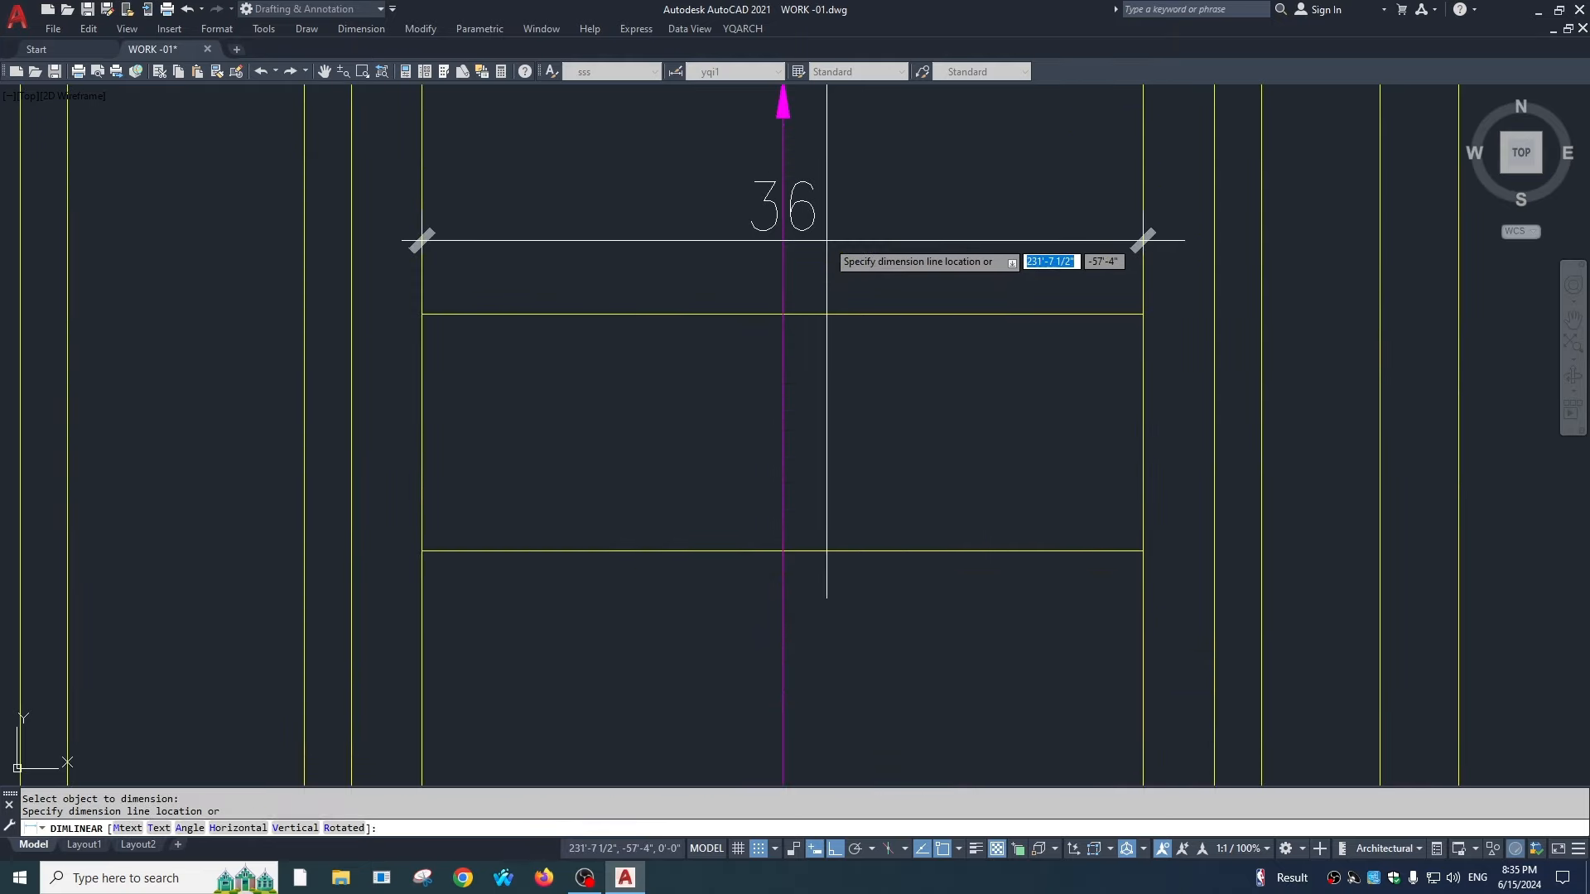
key("Escape")
scroll(828, 352, "down", 5)
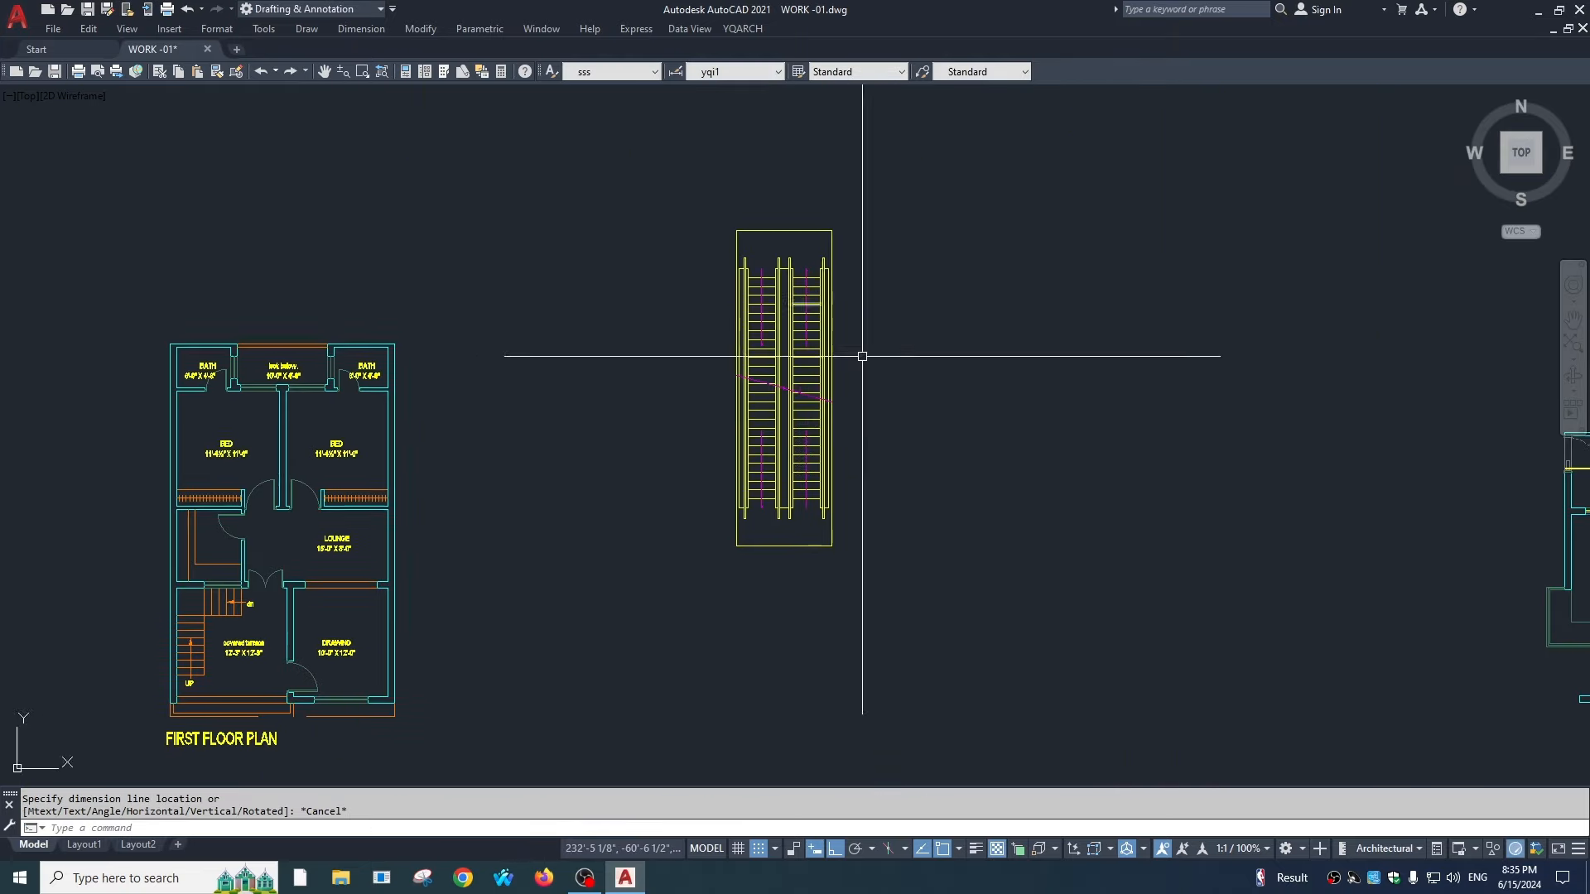
key("Return")
key("Escape")
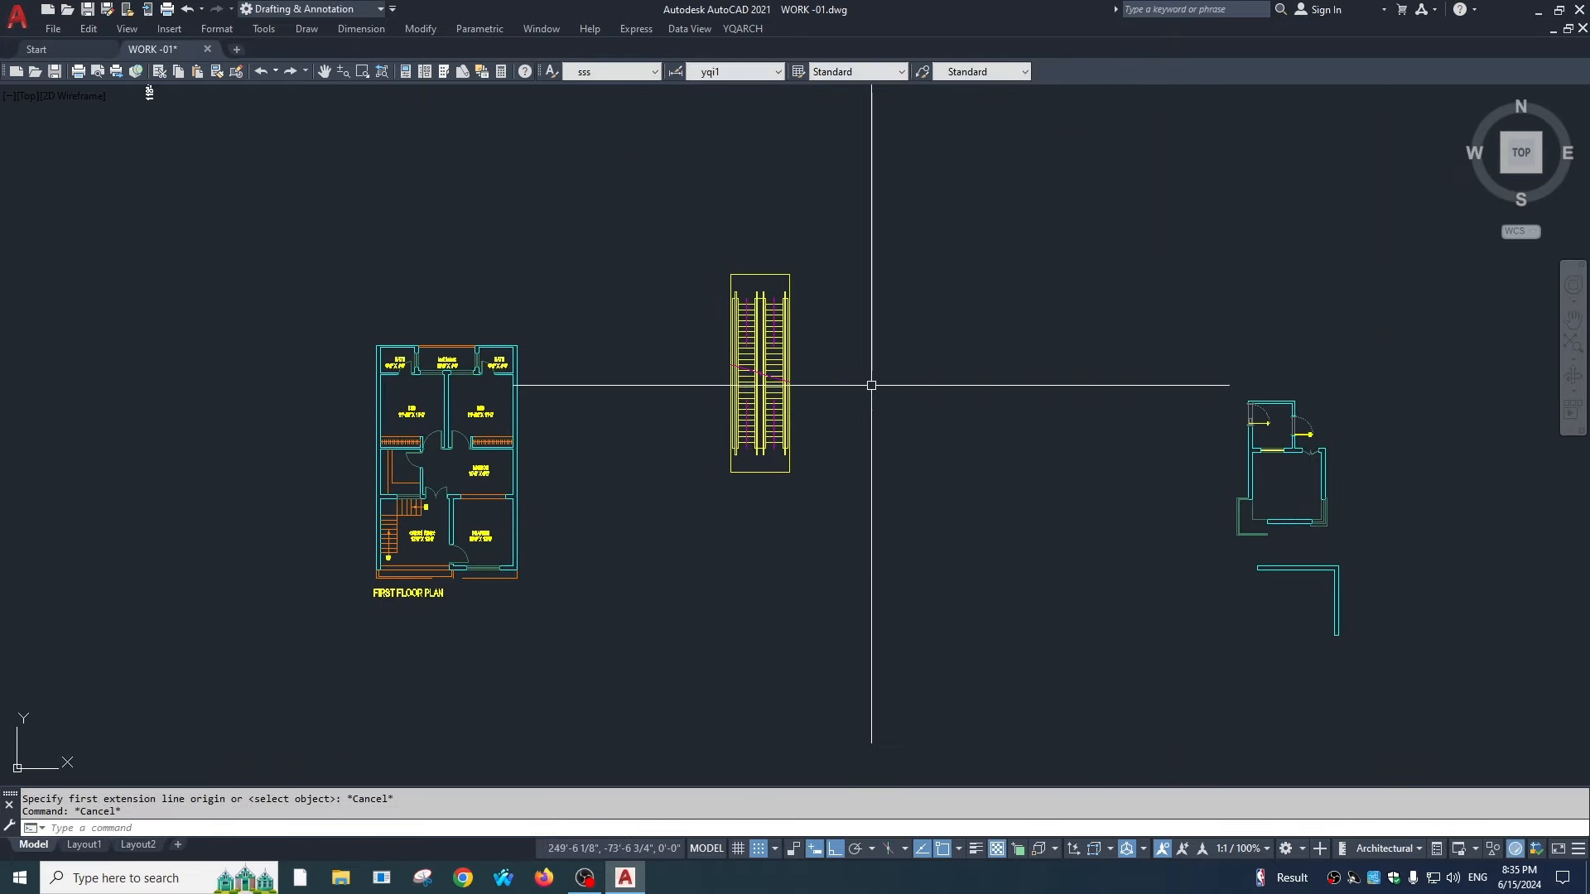
type("ltd")
key("Return")
key("Escape")
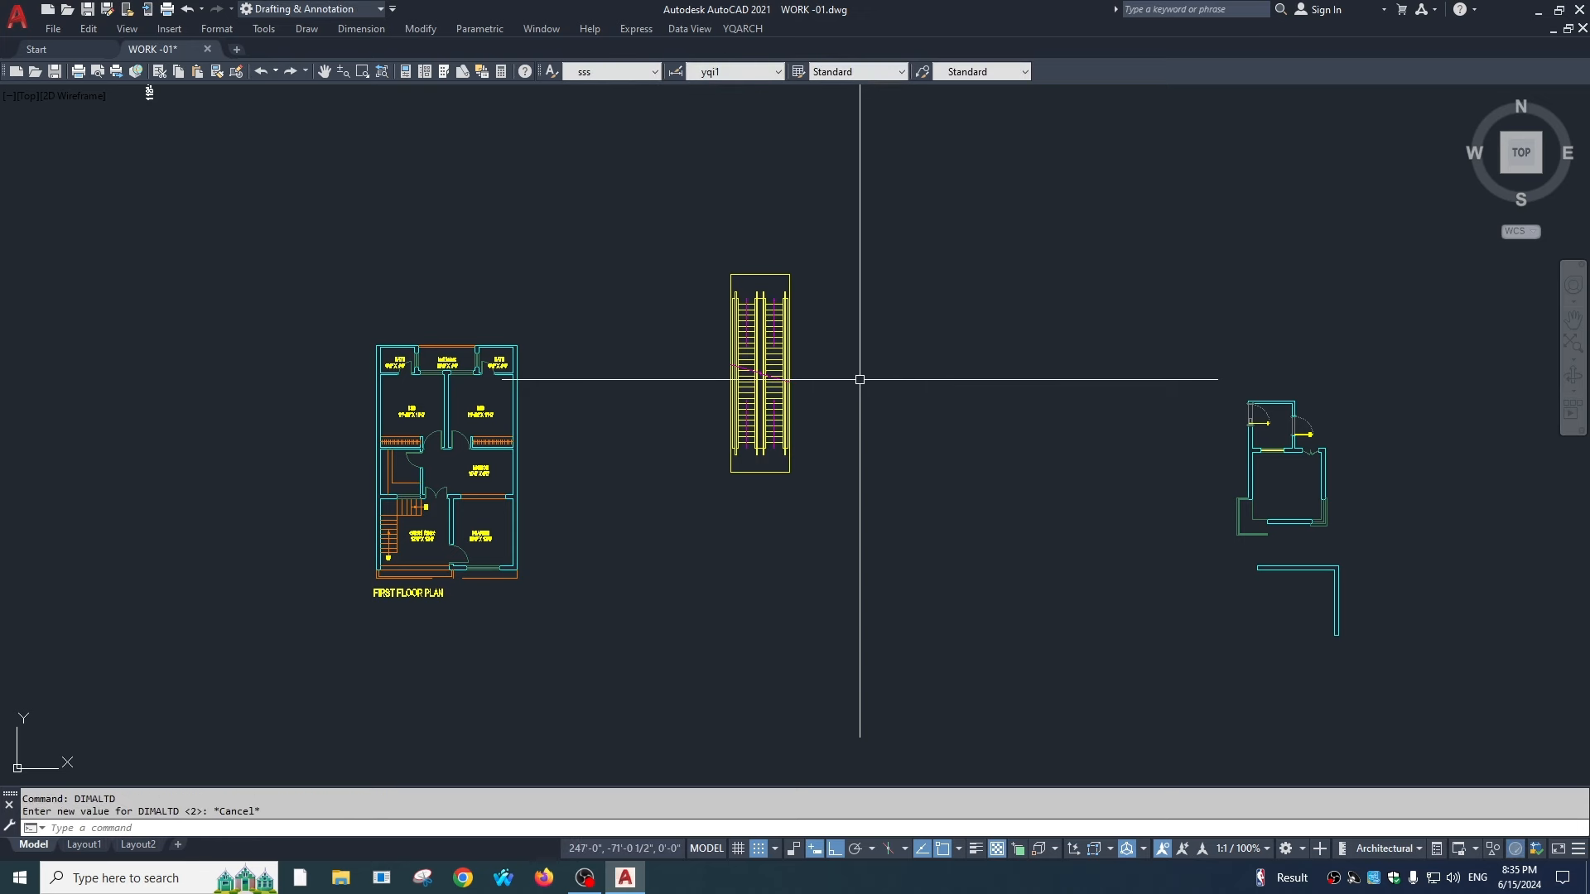
Step: Draw a double-tread escalator elevation with the LTF command, leaving it overlapping the escalator plan
type("ltdf")
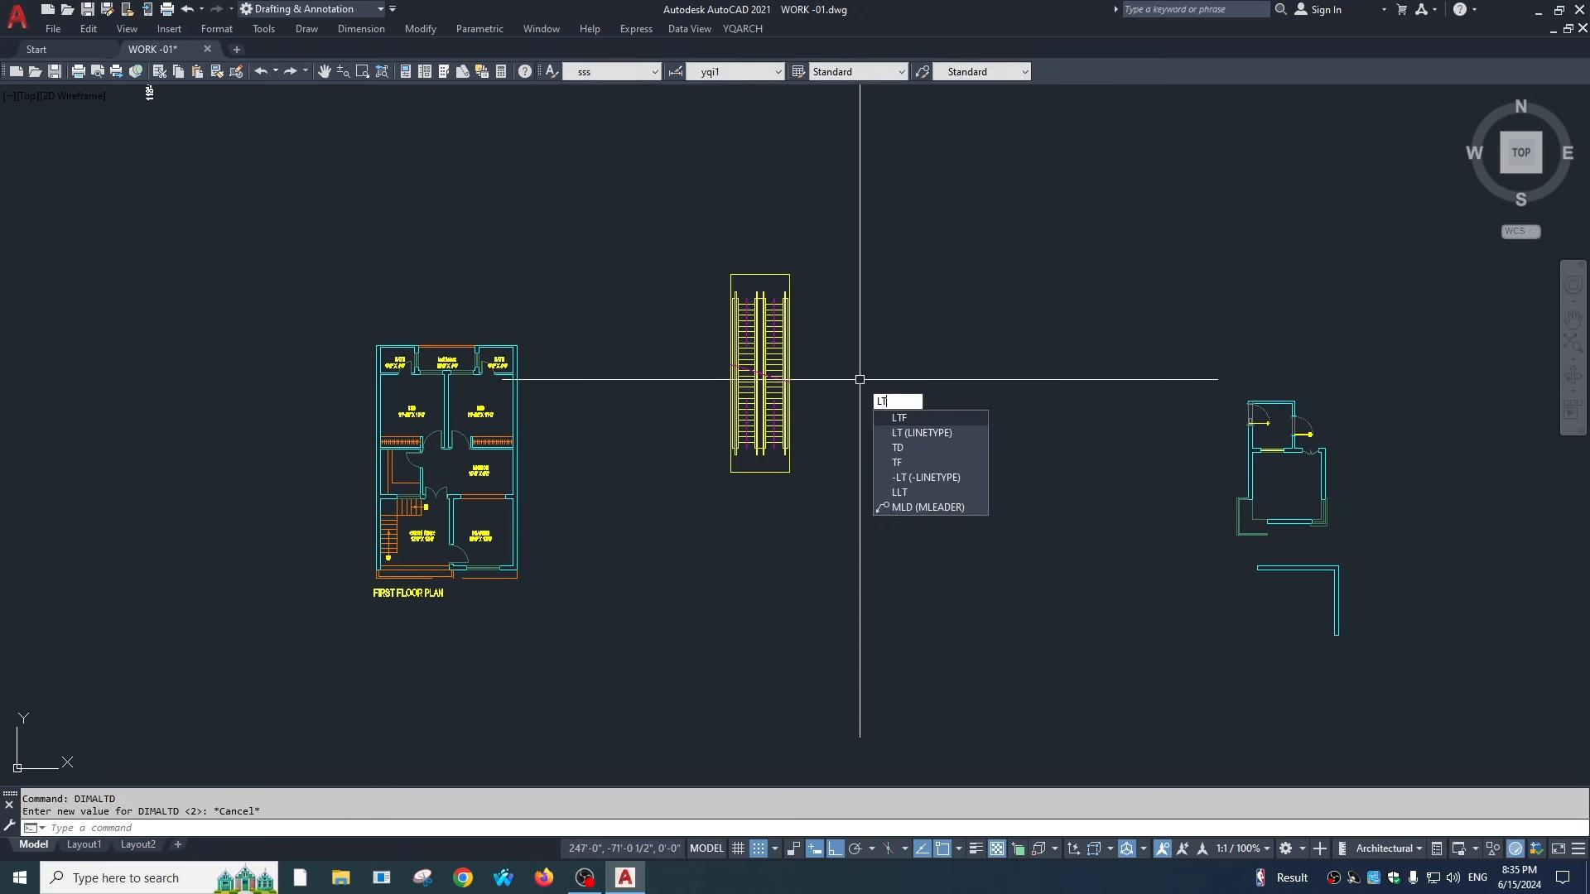
key("Return")
left_click(963, 332)
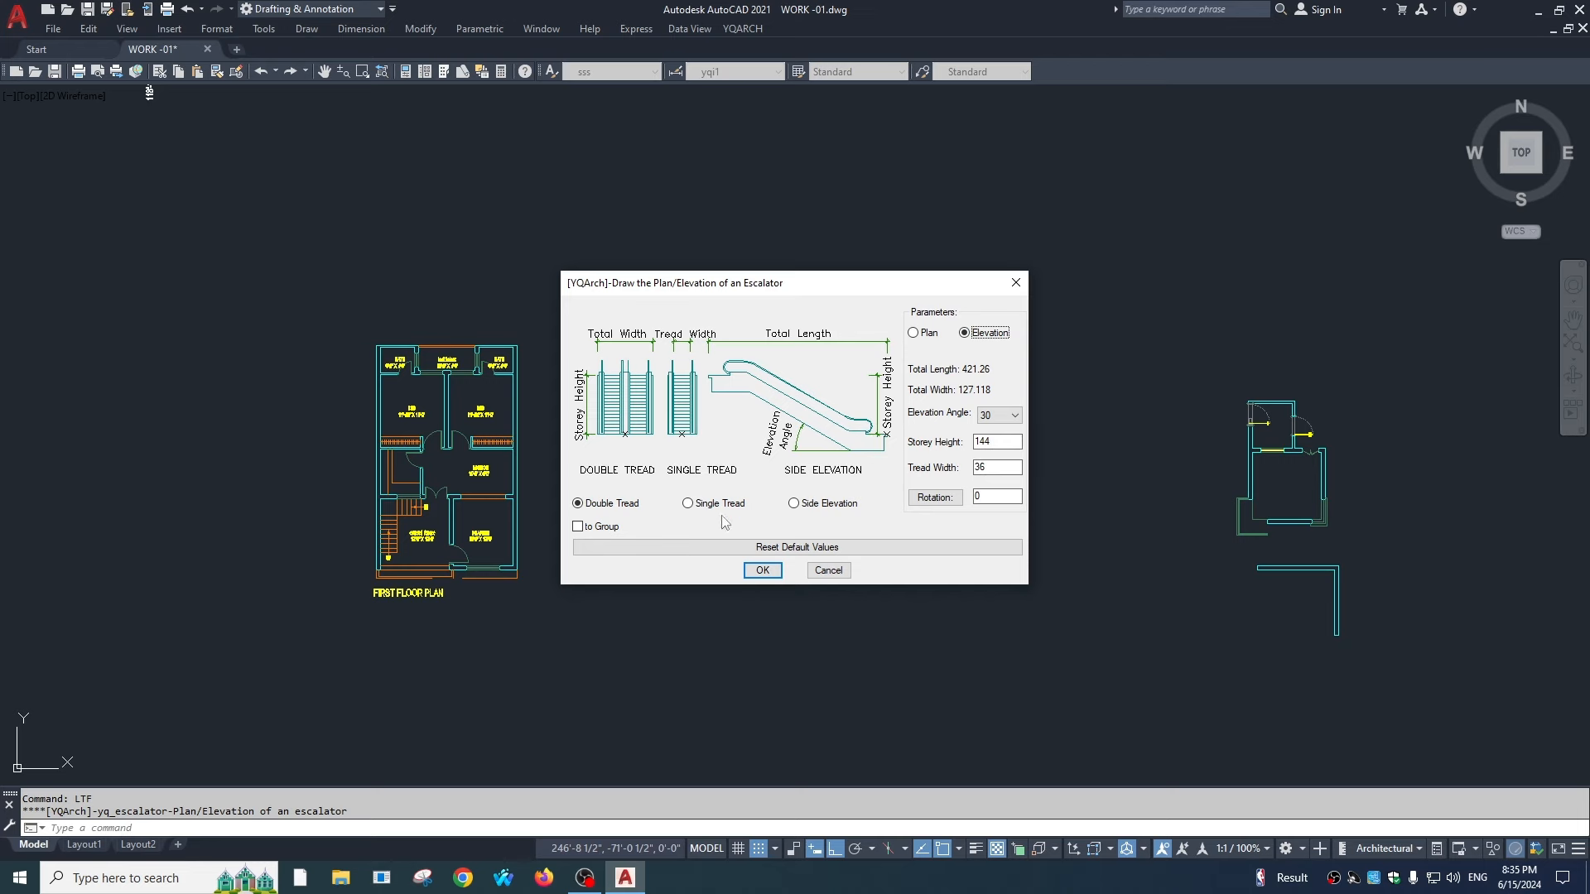
left_click(762, 570)
key("Escape")
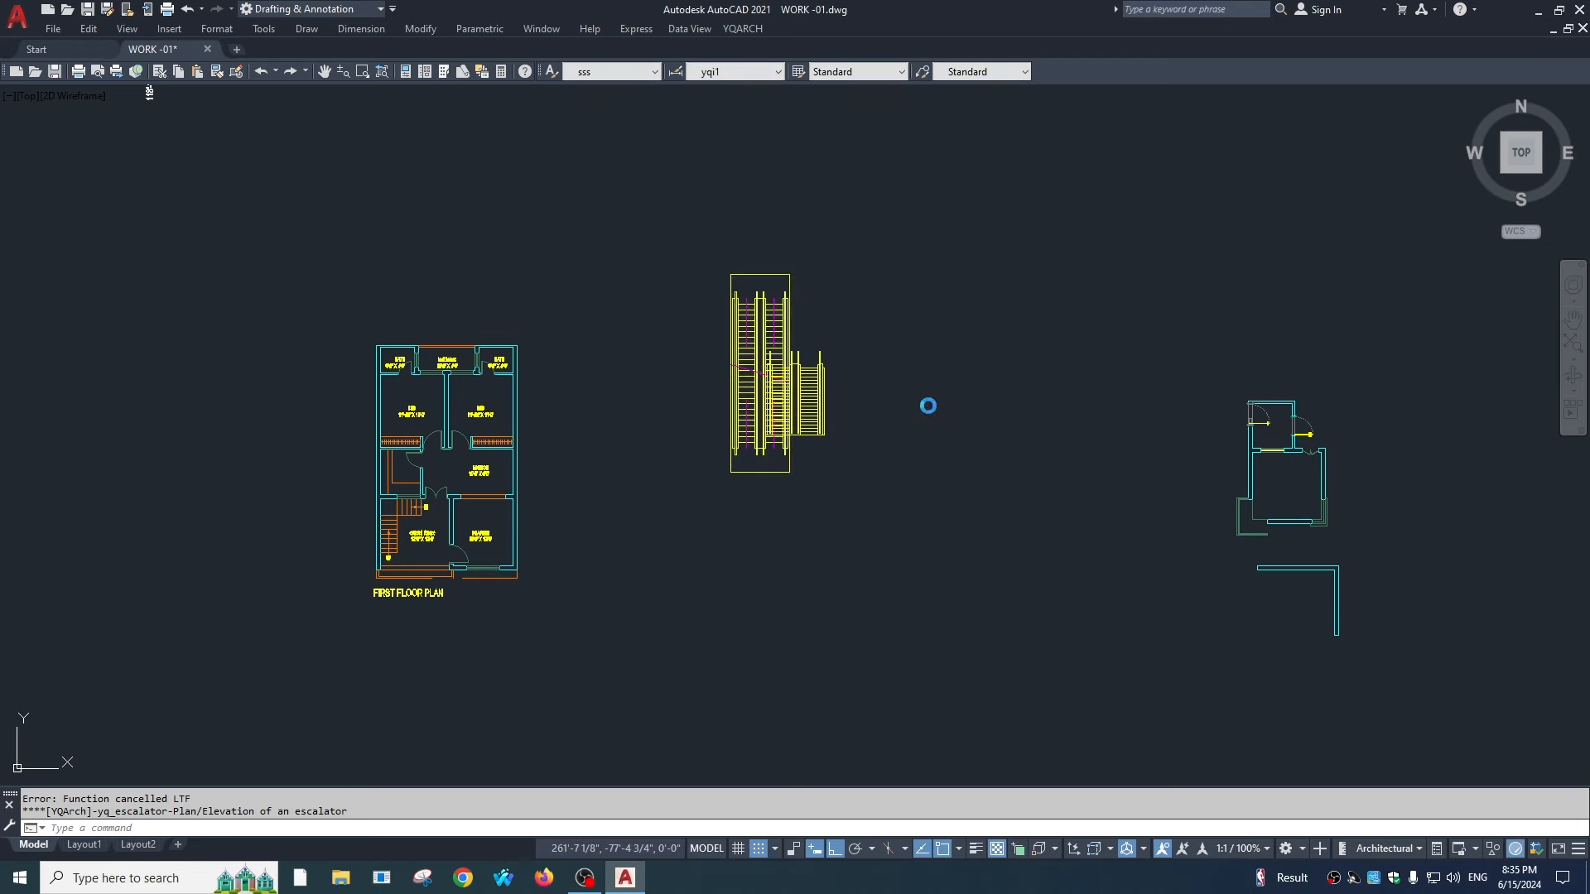
Step: Draw the escalator's side elevation with the LTF command in the free space beside the double-tread views
key("Return")
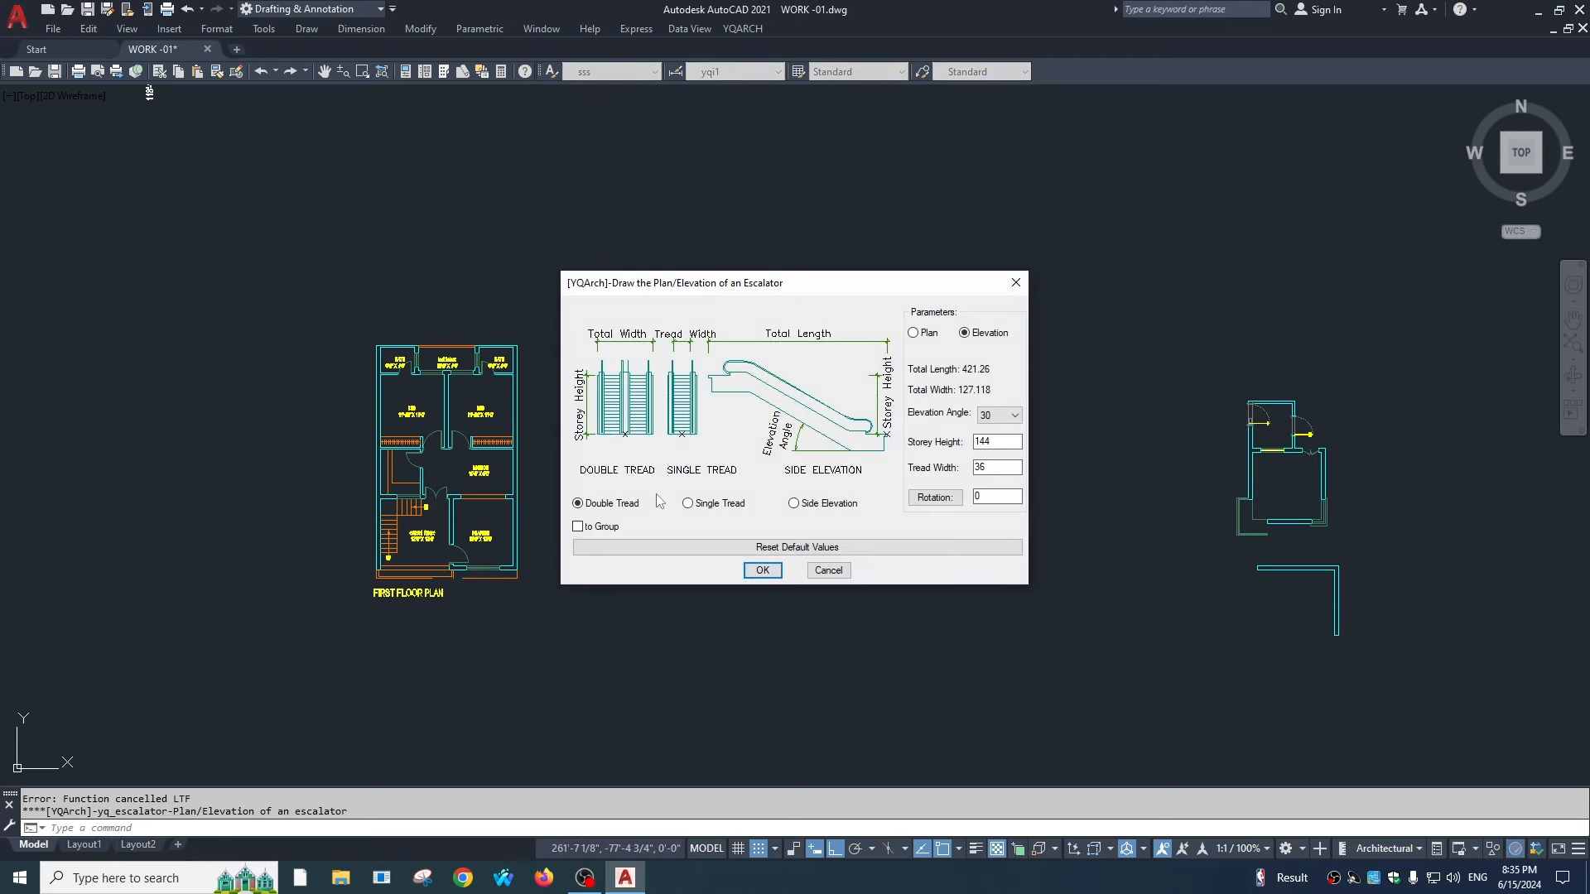
left_click(794, 503)
left_click(762, 569)
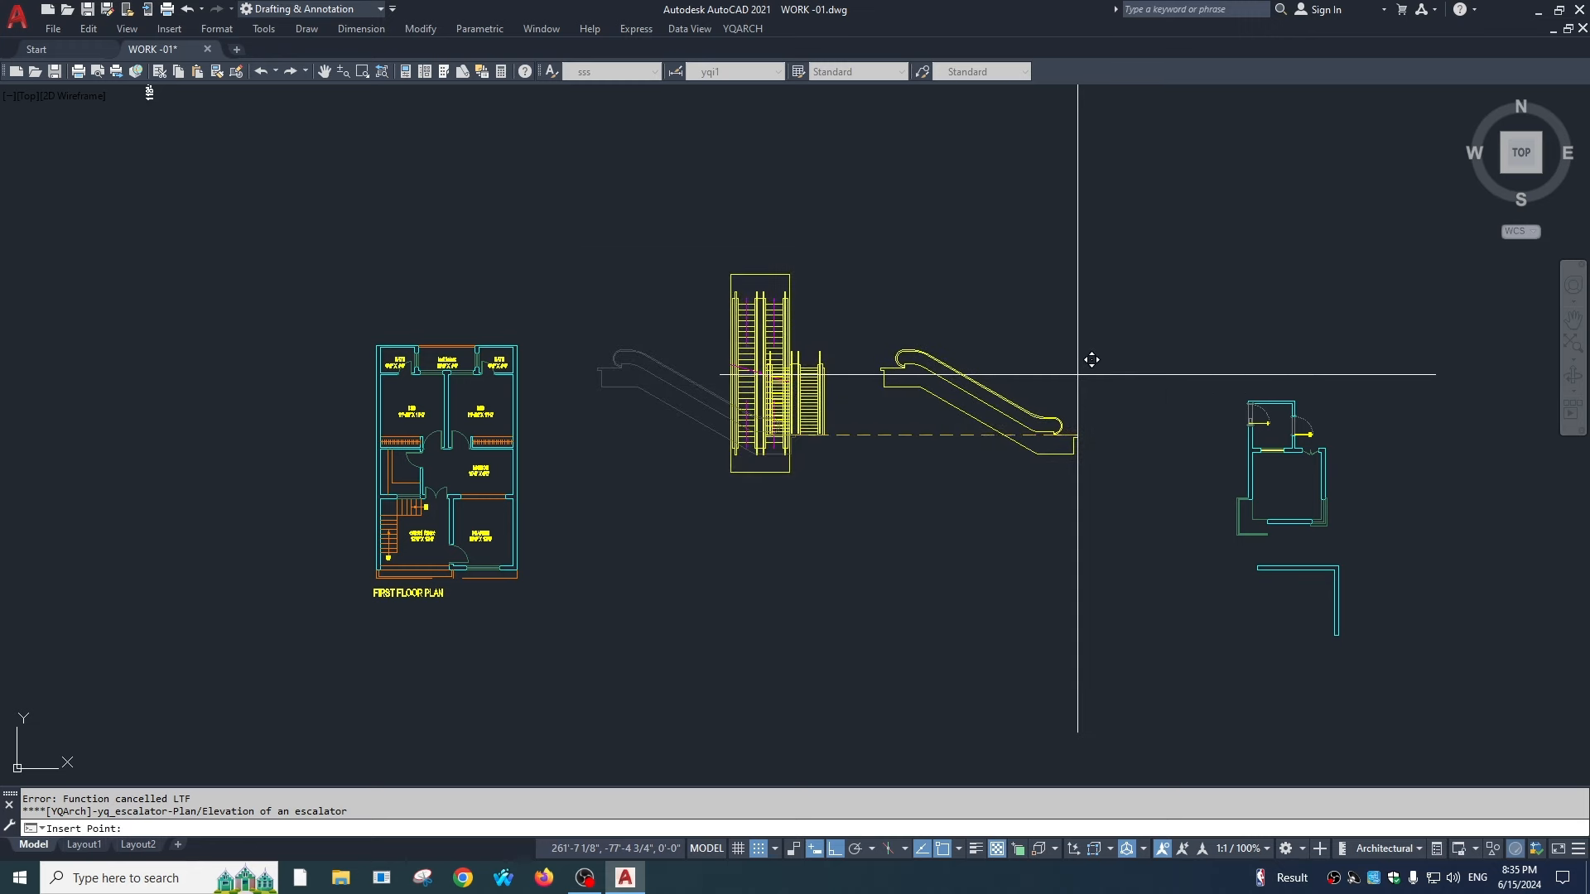
key("Escape")
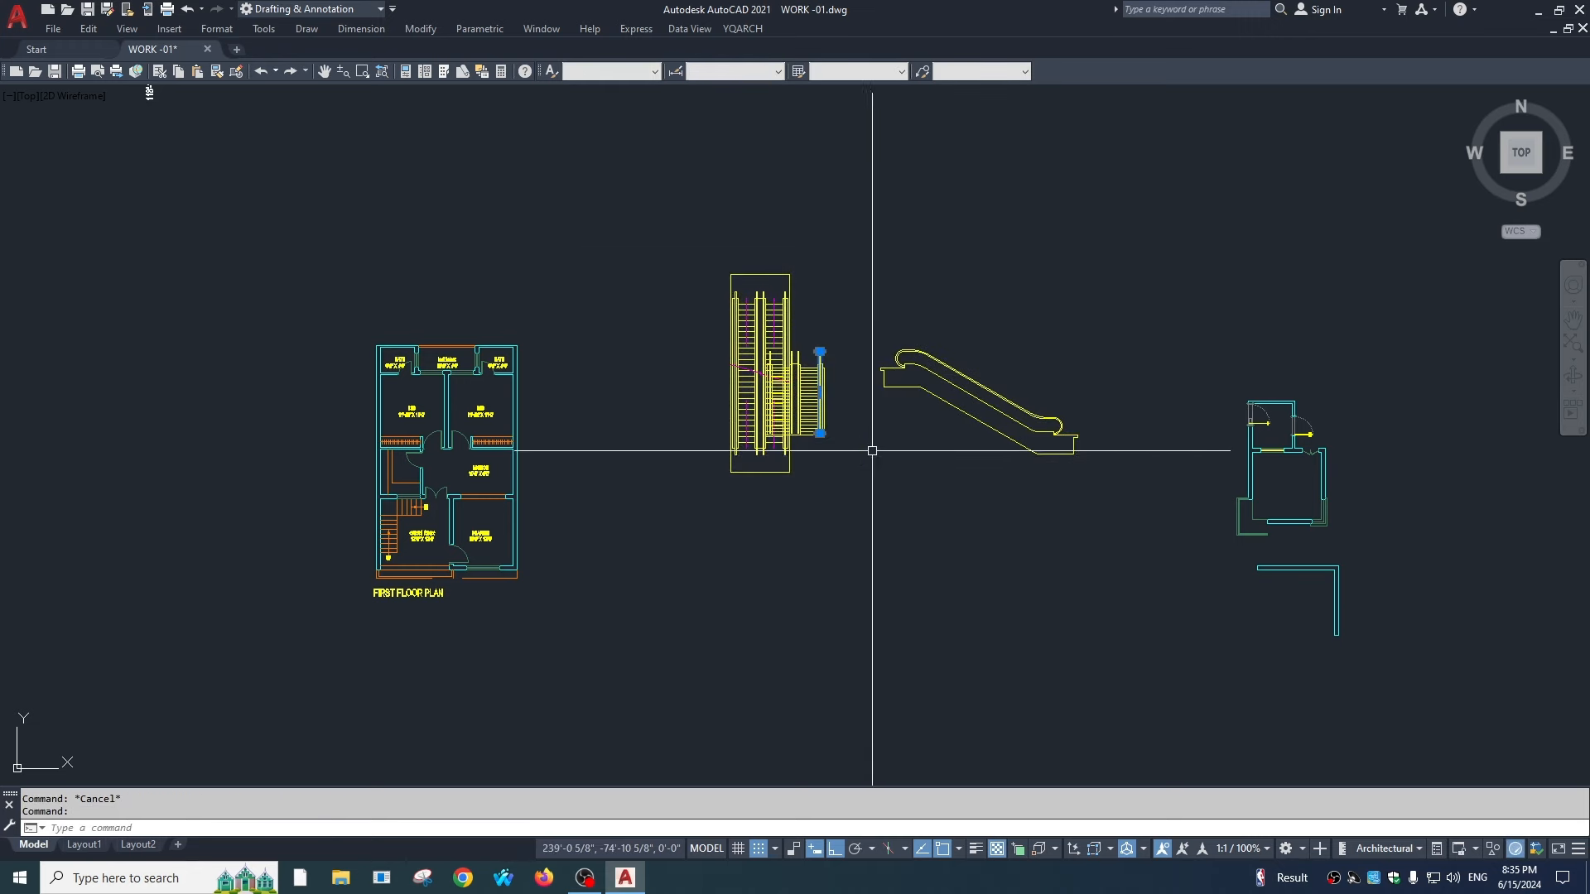
type(",")
key("Return")
key("Escape")
Step: Draw an anticlockwise arc-staircase plan with outside radius 84, inside radius 36 and tread width 48 above the escalator plan
scroll(785, 360, "up", 4)
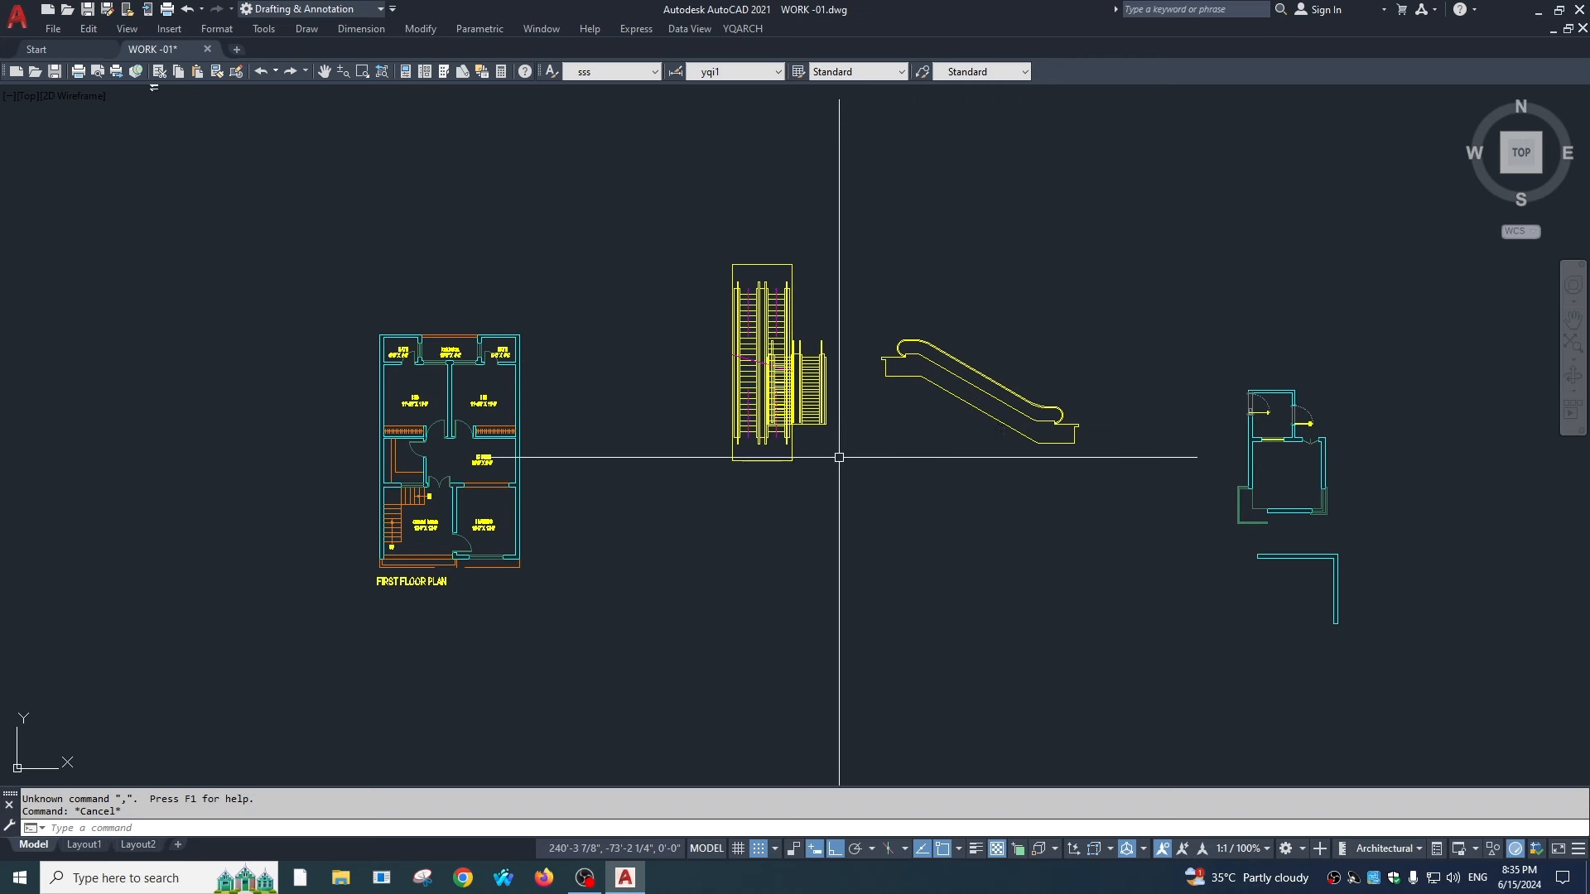
type("LTA")
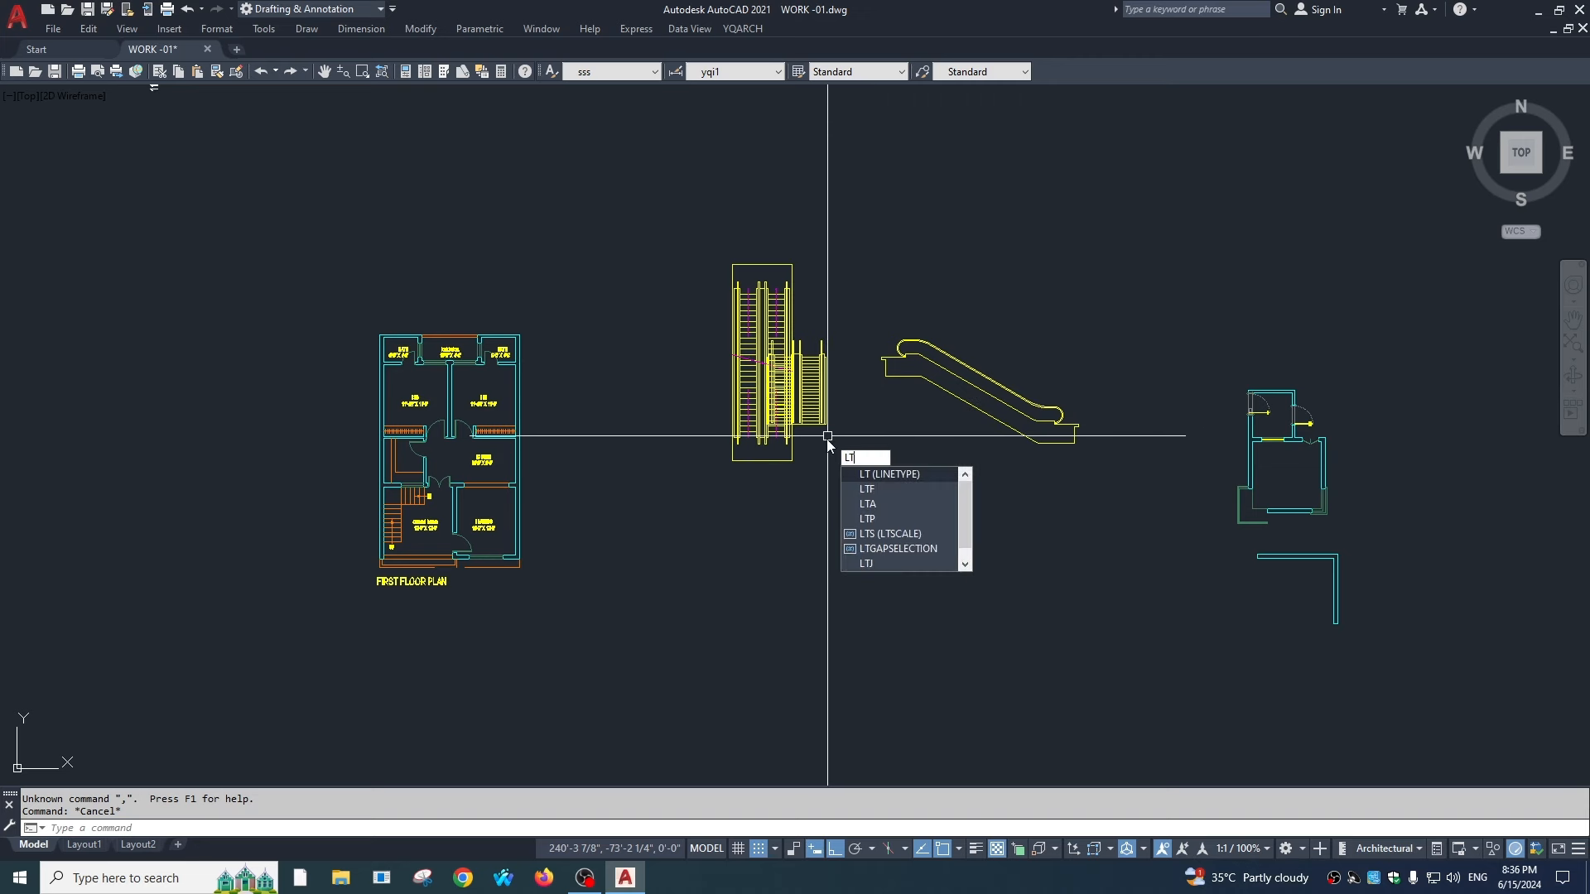
key("Return")
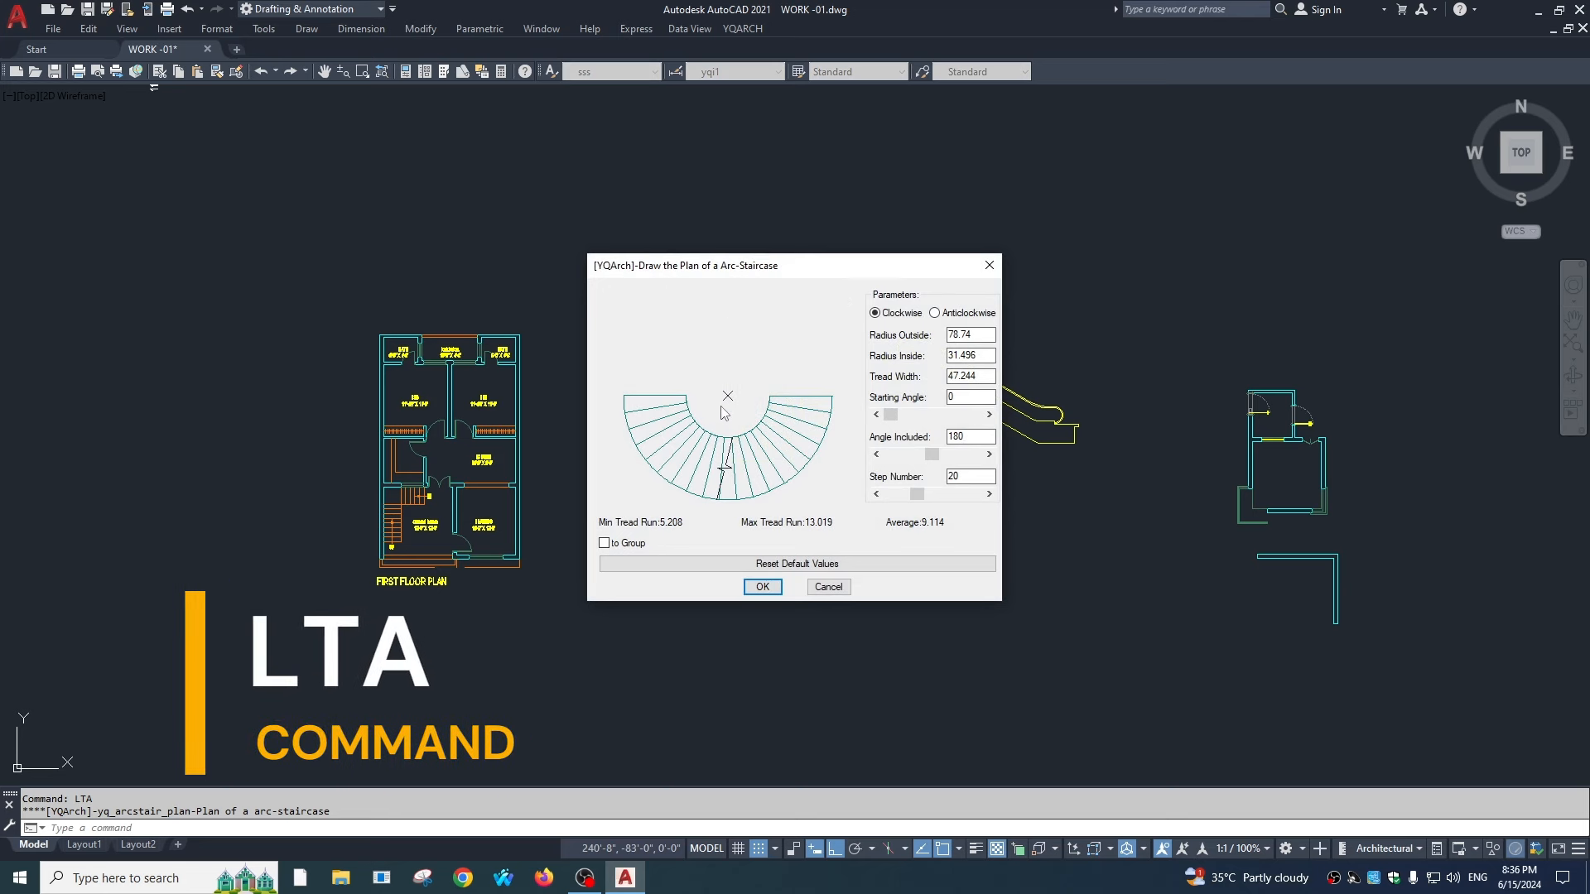
left_click(937, 313)
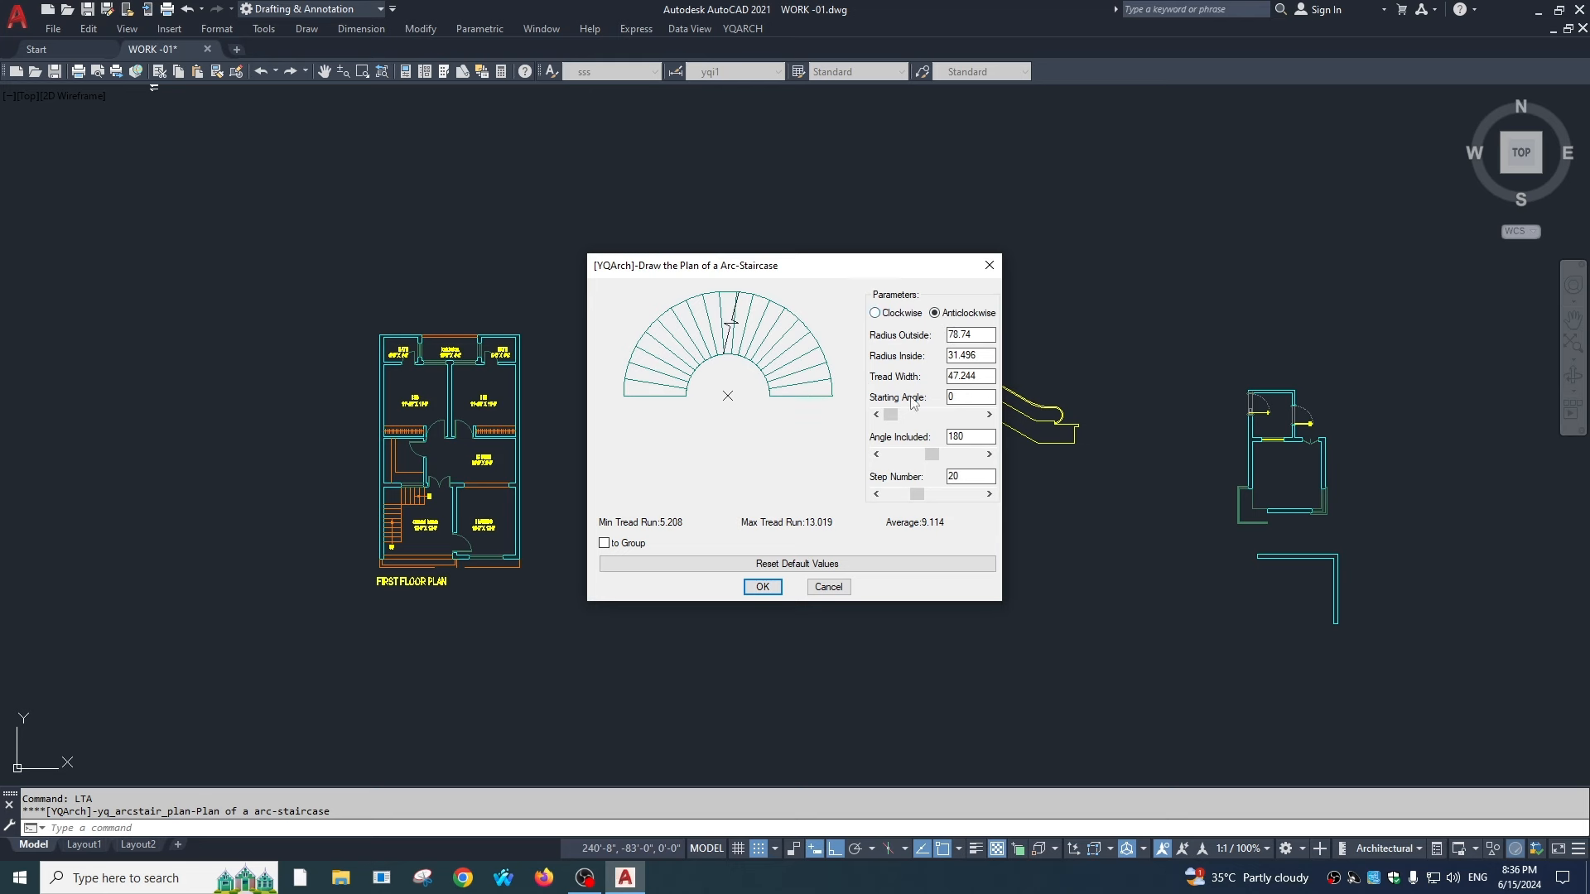
left_click_drag(975, 339, 890, 351)
type("84")
left_click(981, 356)
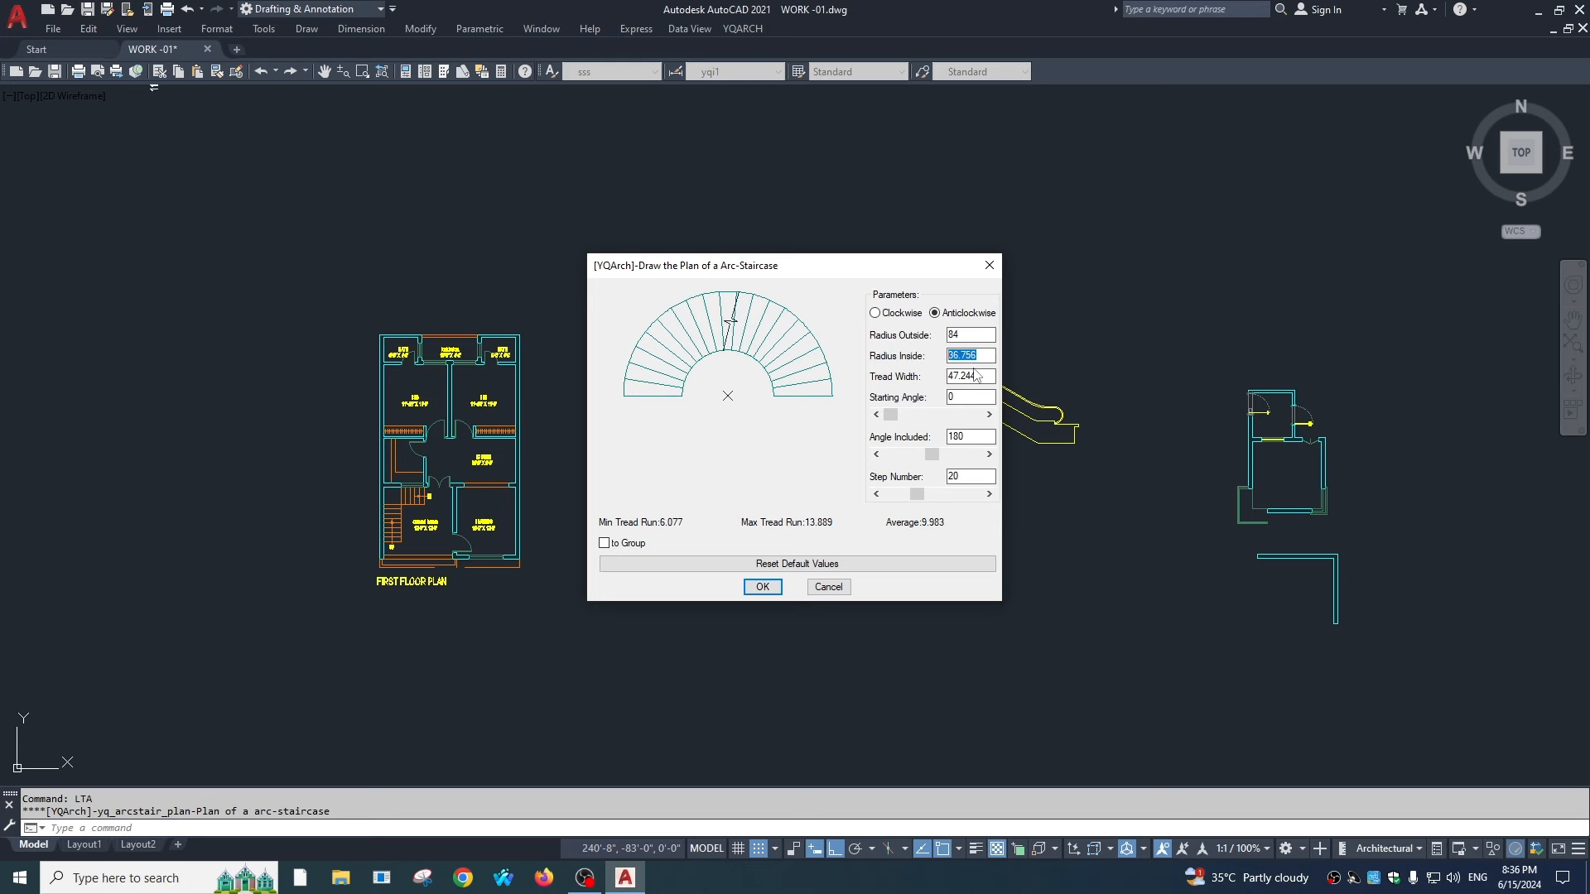
type("36")
key("Tab")
type("48")
left_click(763, 586)
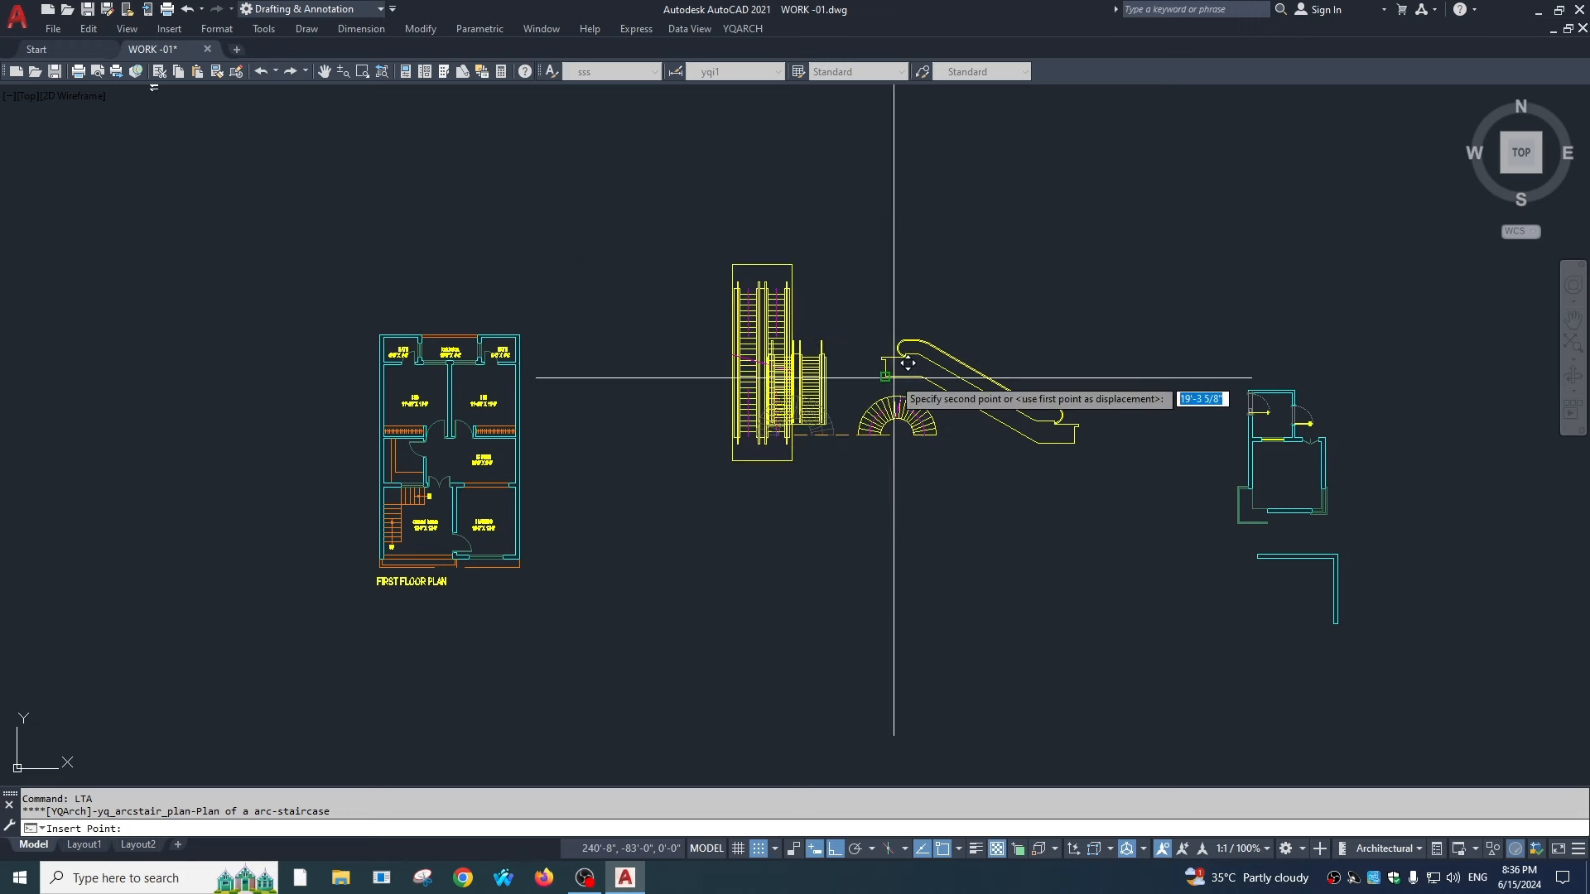
scroll(898, 216, "up", 8)
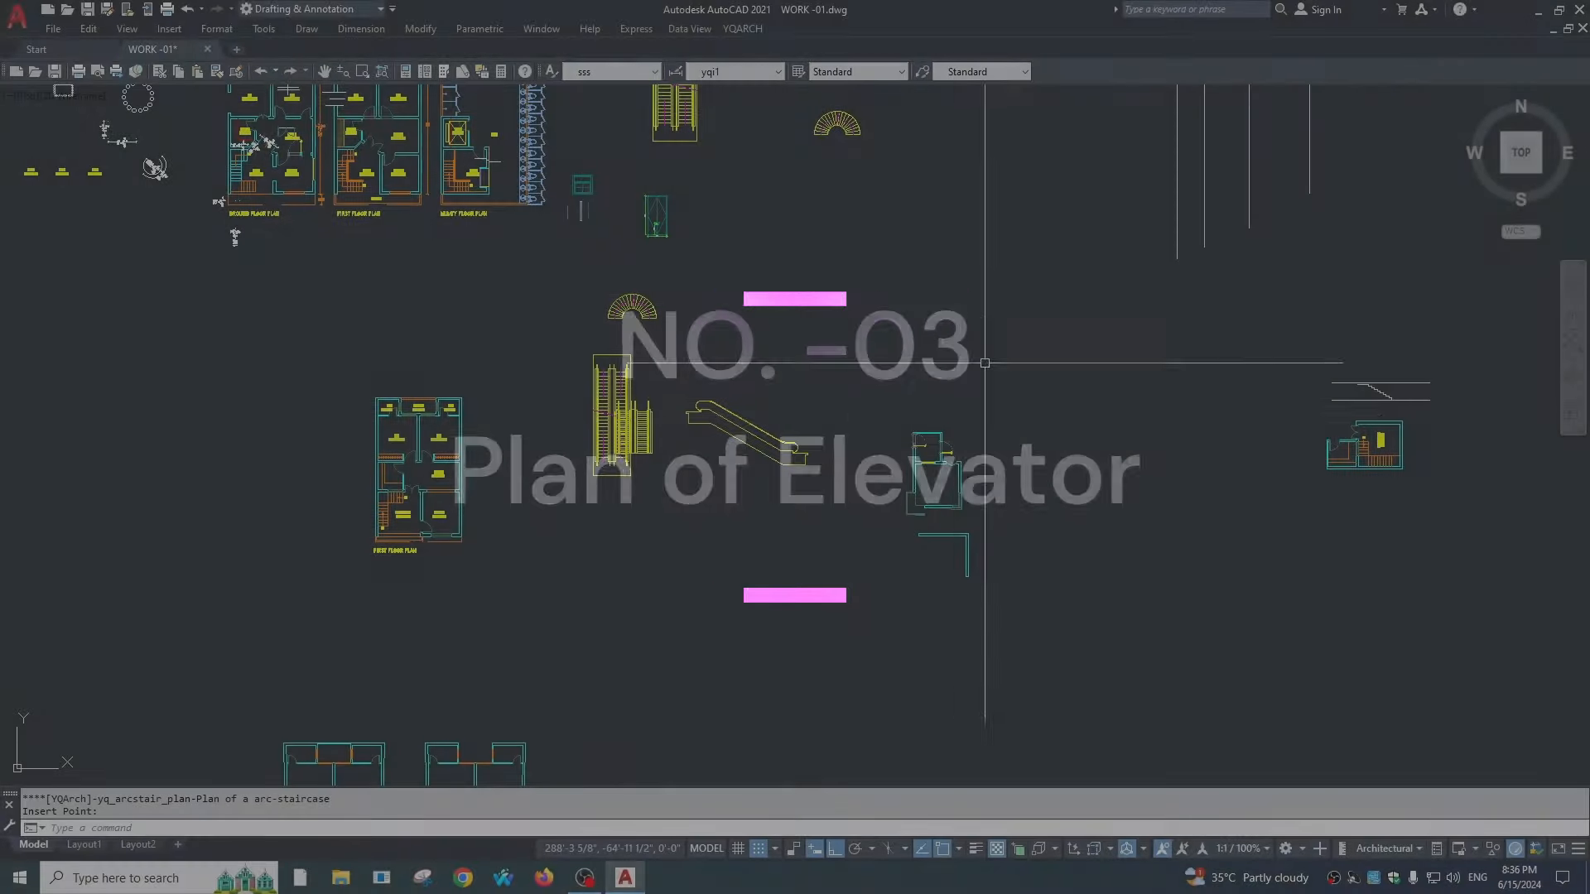
Step: Look over the floor plans and the bath in the first floor plan for a suitable elevator location
scroll(794, 414, "up", 3)
scroll(1029, 390, "down", 3)
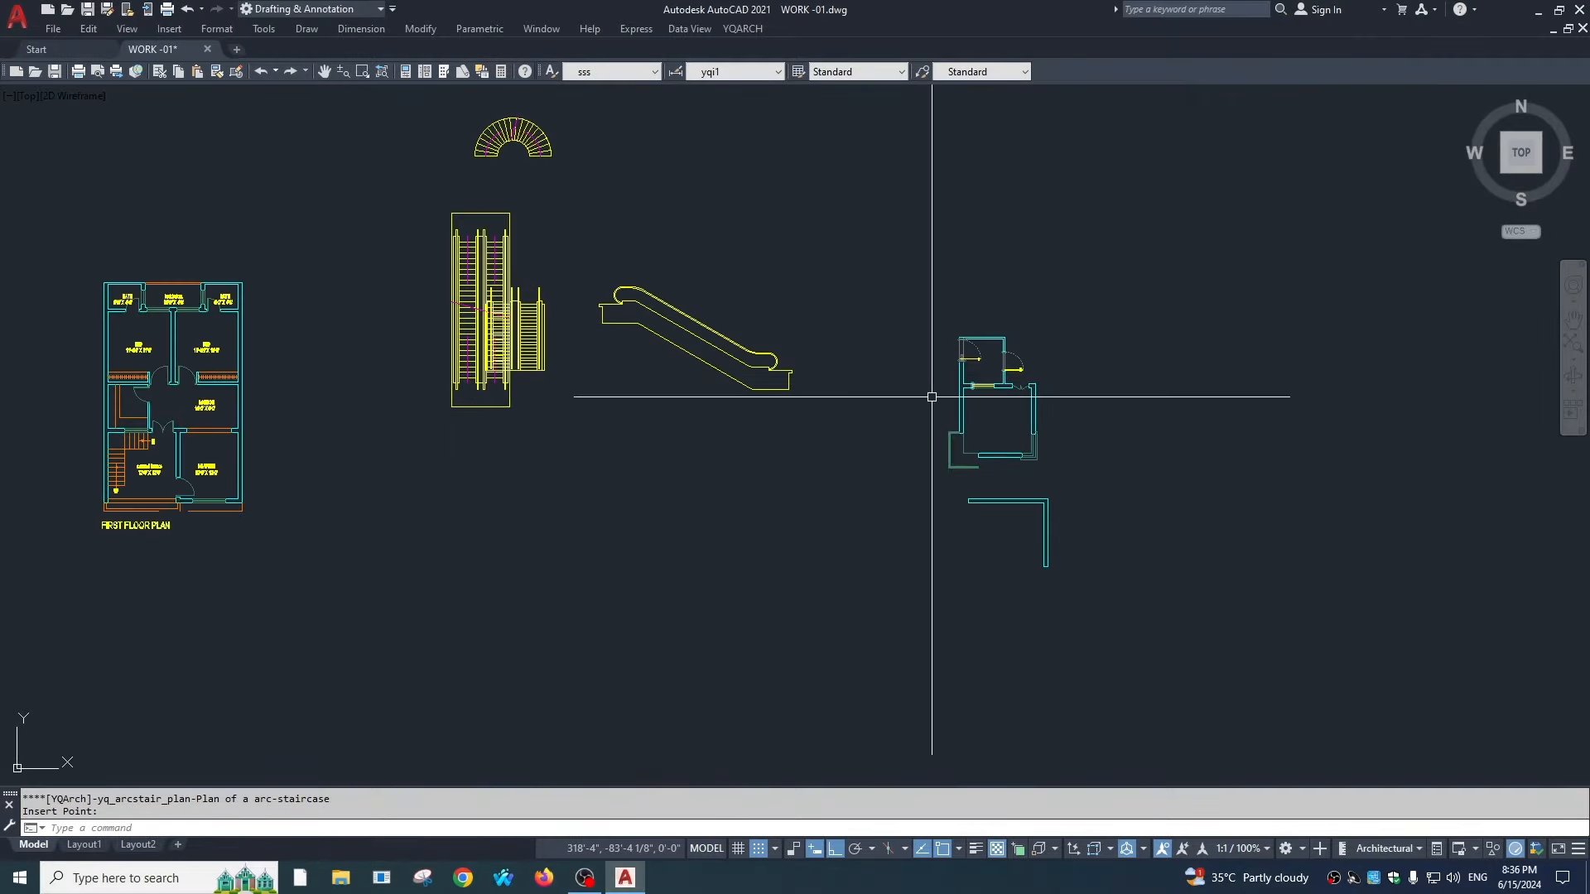
scroll(704, 414, "up", 8)
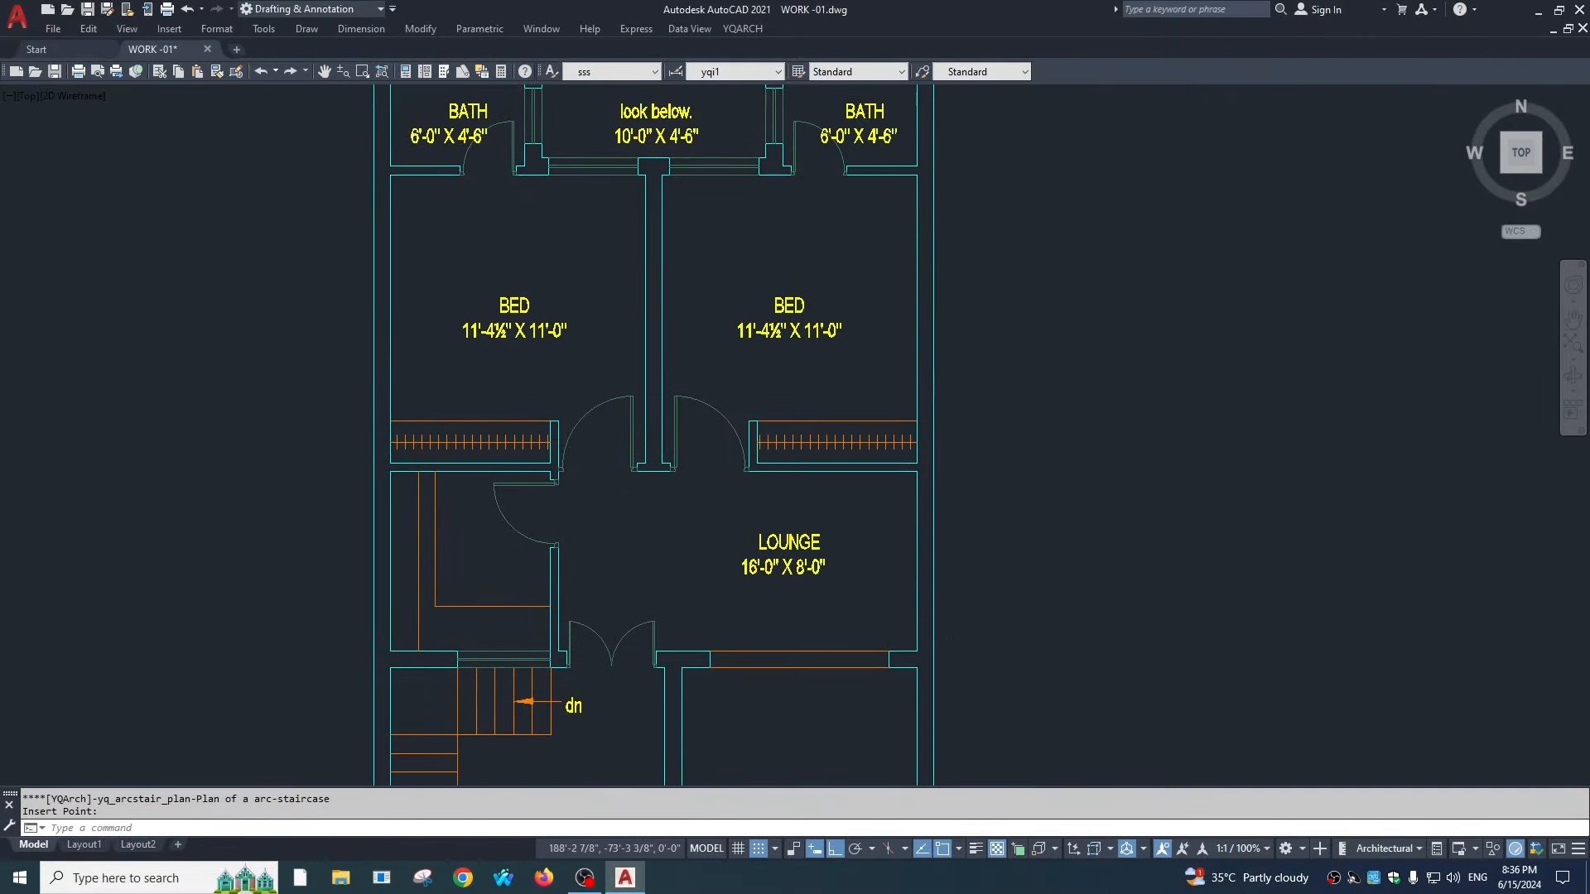
scroll(687, 414, "down", 4)
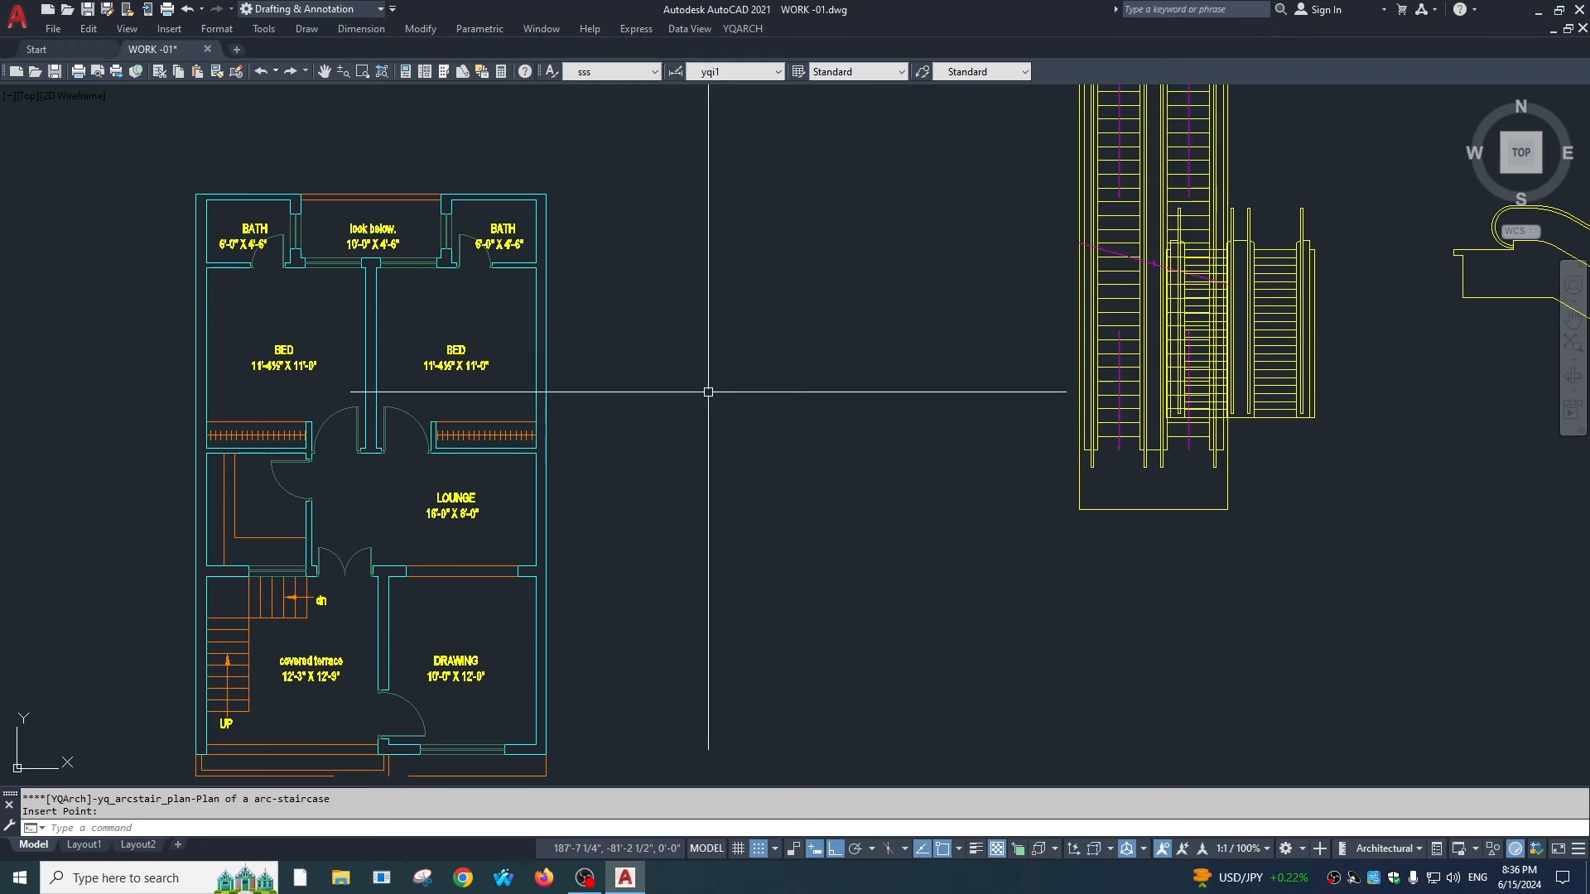
scroll(721, 331, "down", 3)
scroll(762, 355, "up", 8)
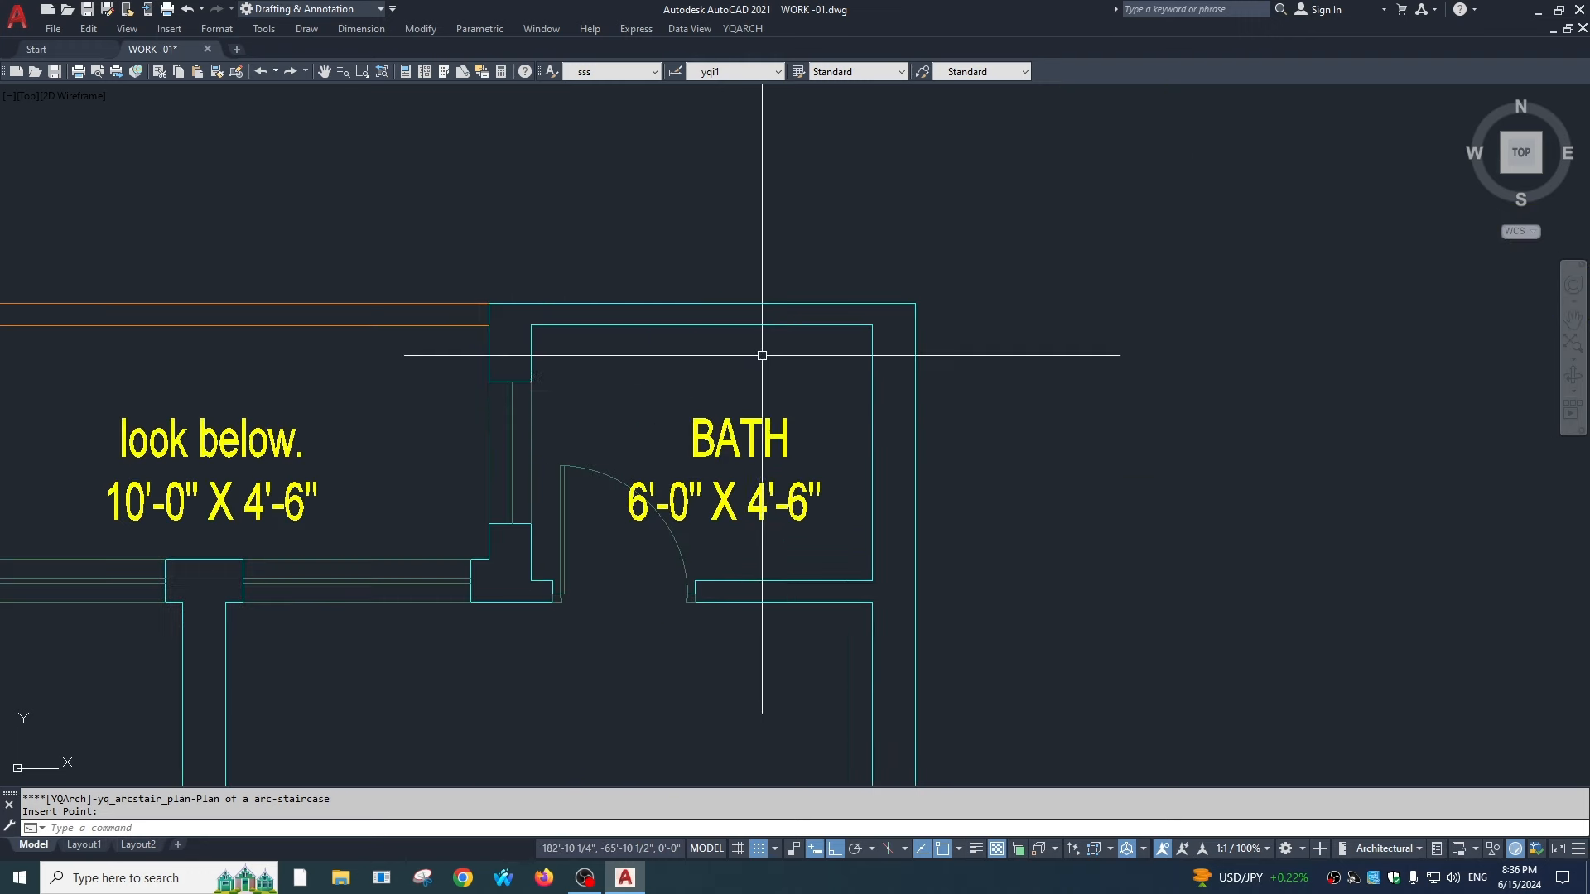
middle_click_drag(793, 455, 759, 291)
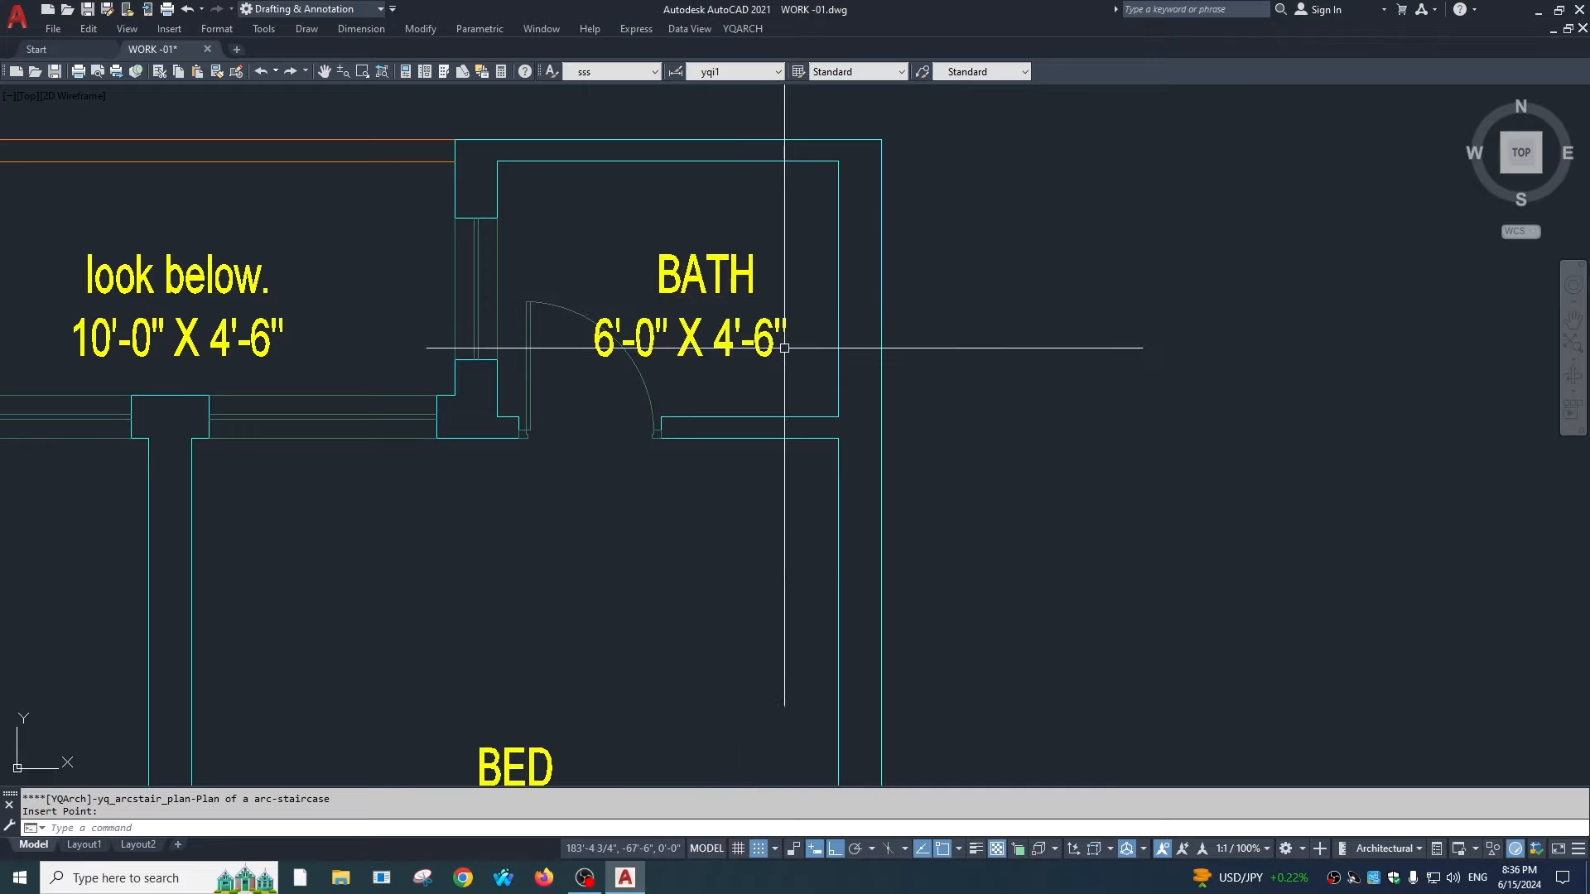
scroll(784, 347, "down", 8)
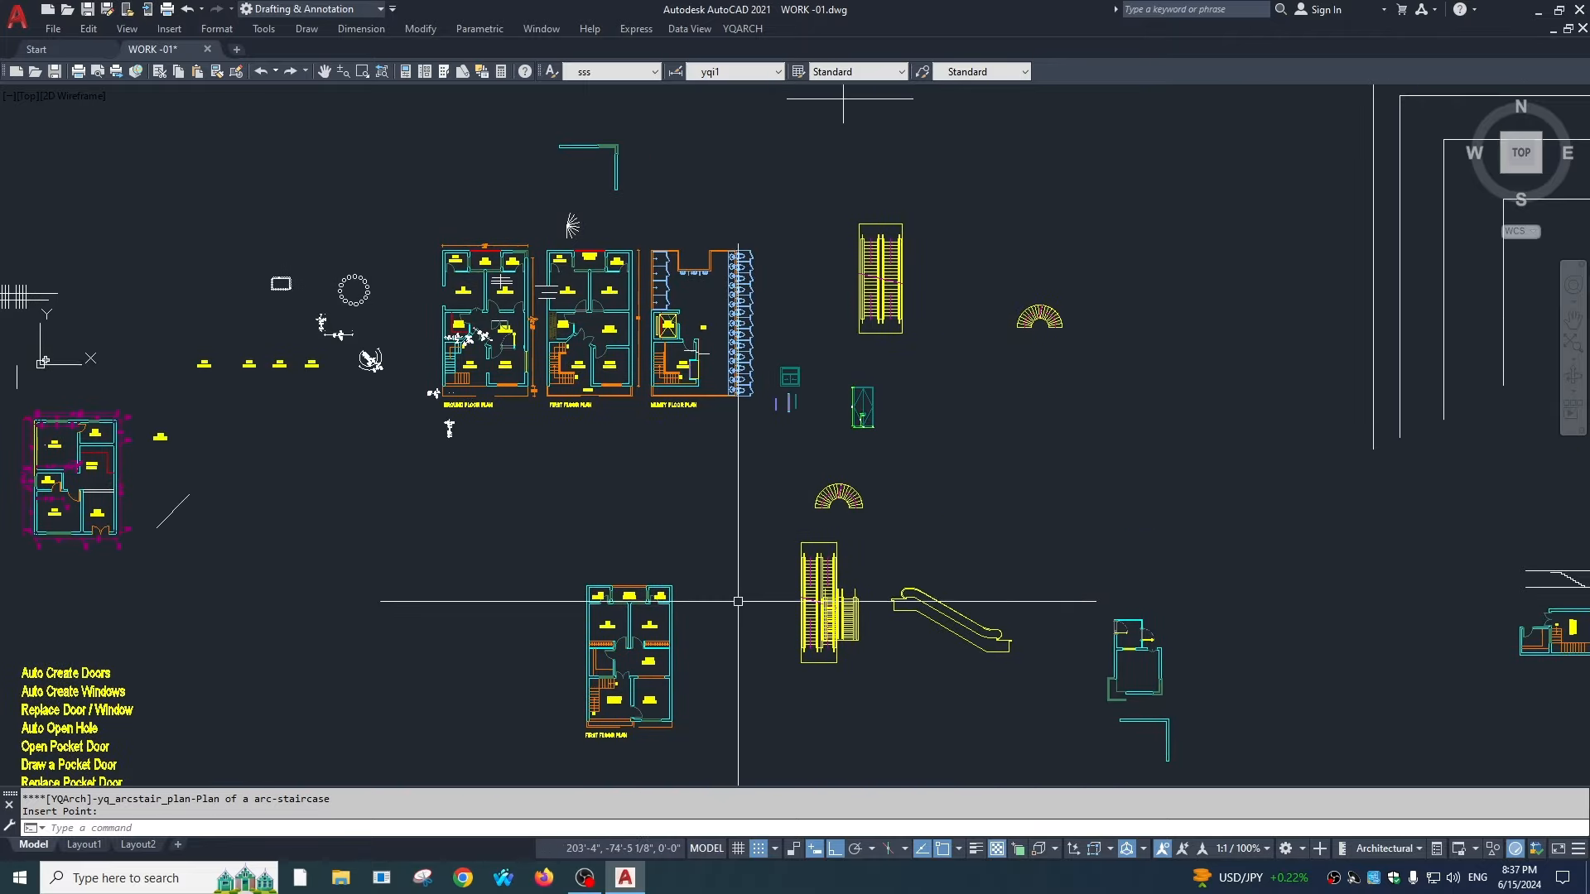
scroll(463, 257, "up", 4)
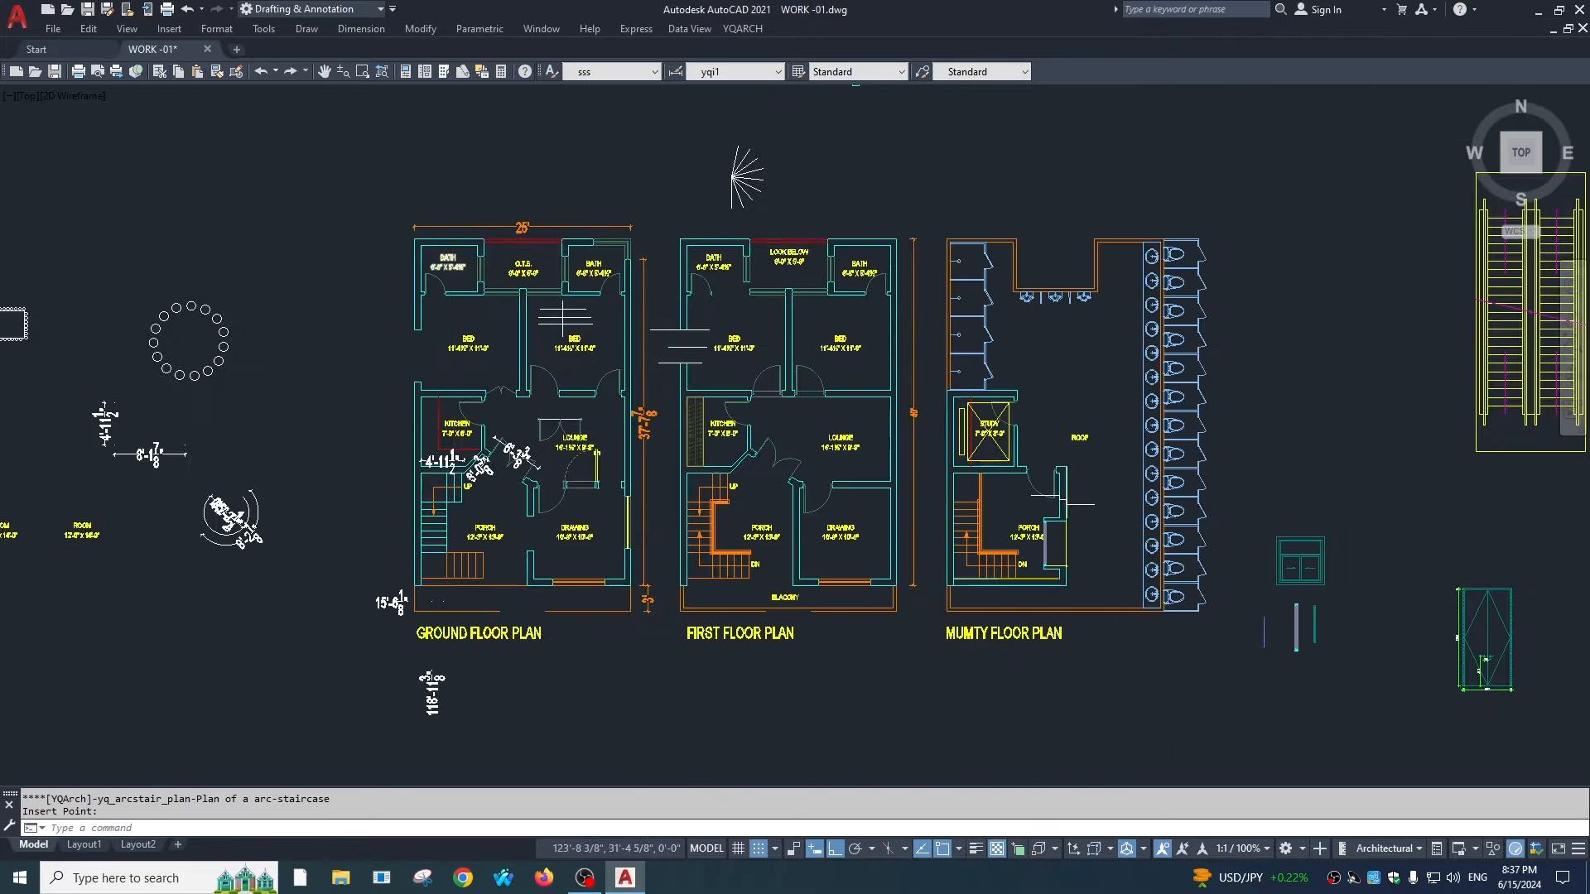
Step: Draw an elevator plan with the DTJ command inside the ground floor's upper-left bath, with the counterweight along the upper wall and no door opening
scroll(457, 273, "up", 8)
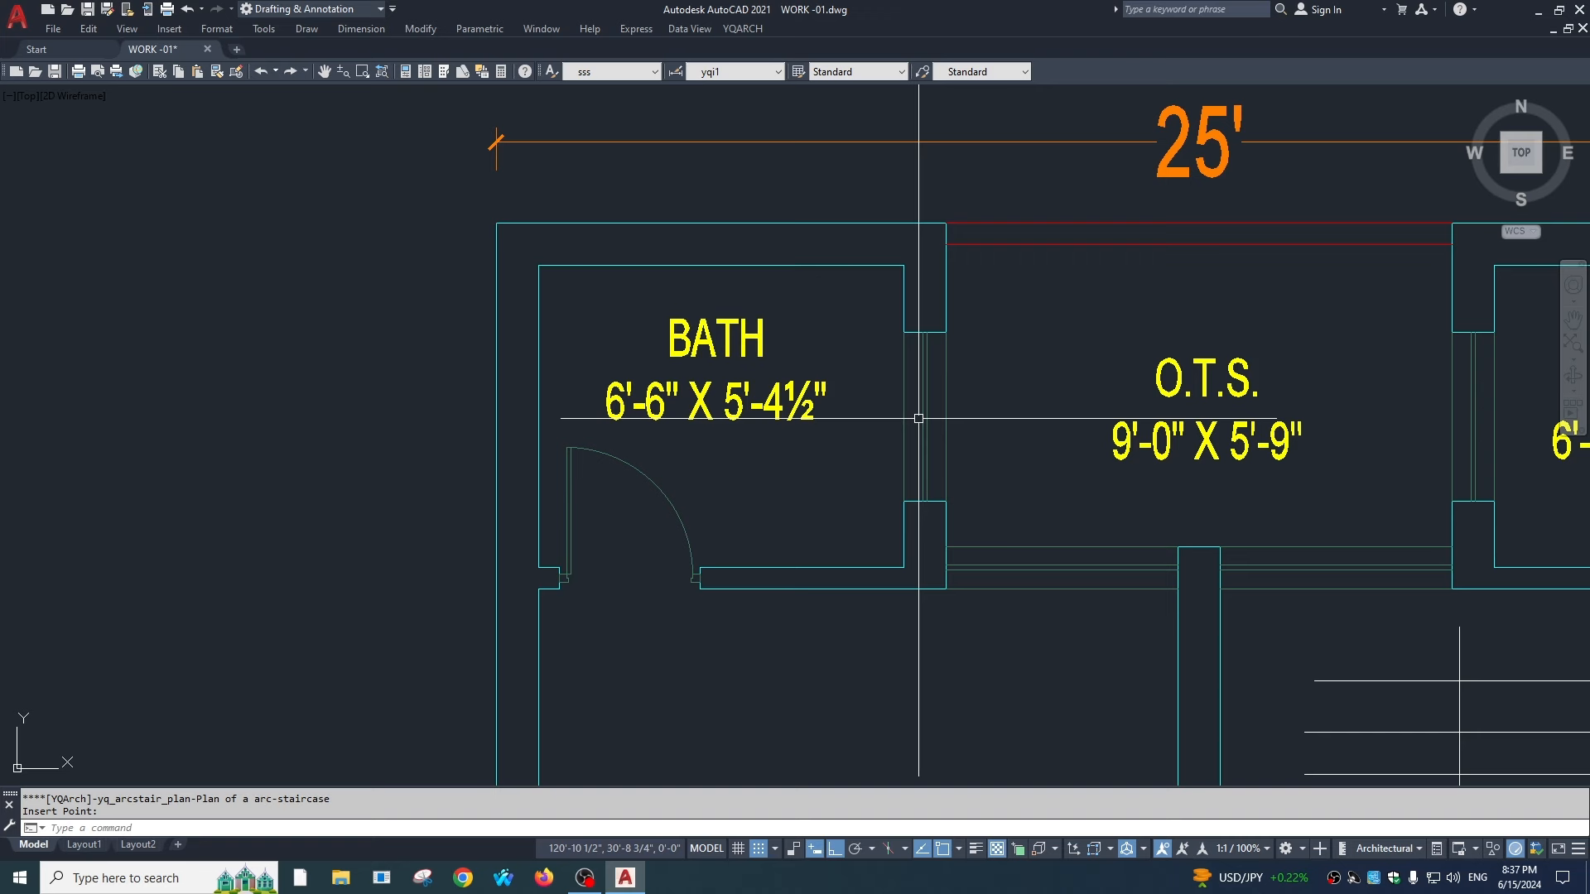
type("dtj")
key("Return")
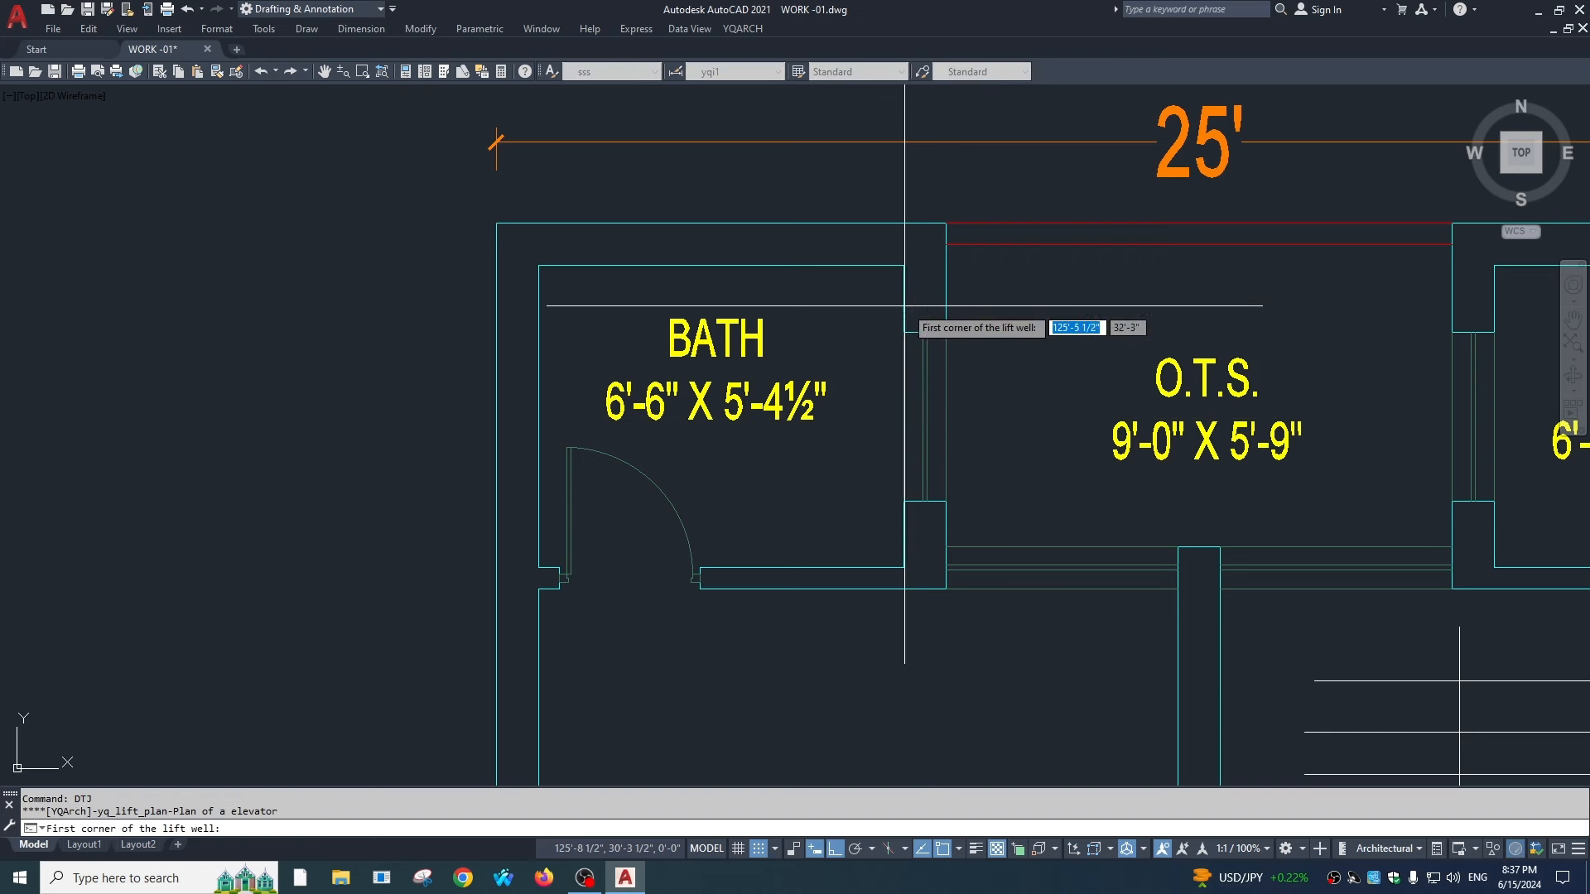
left_click(903, 266)
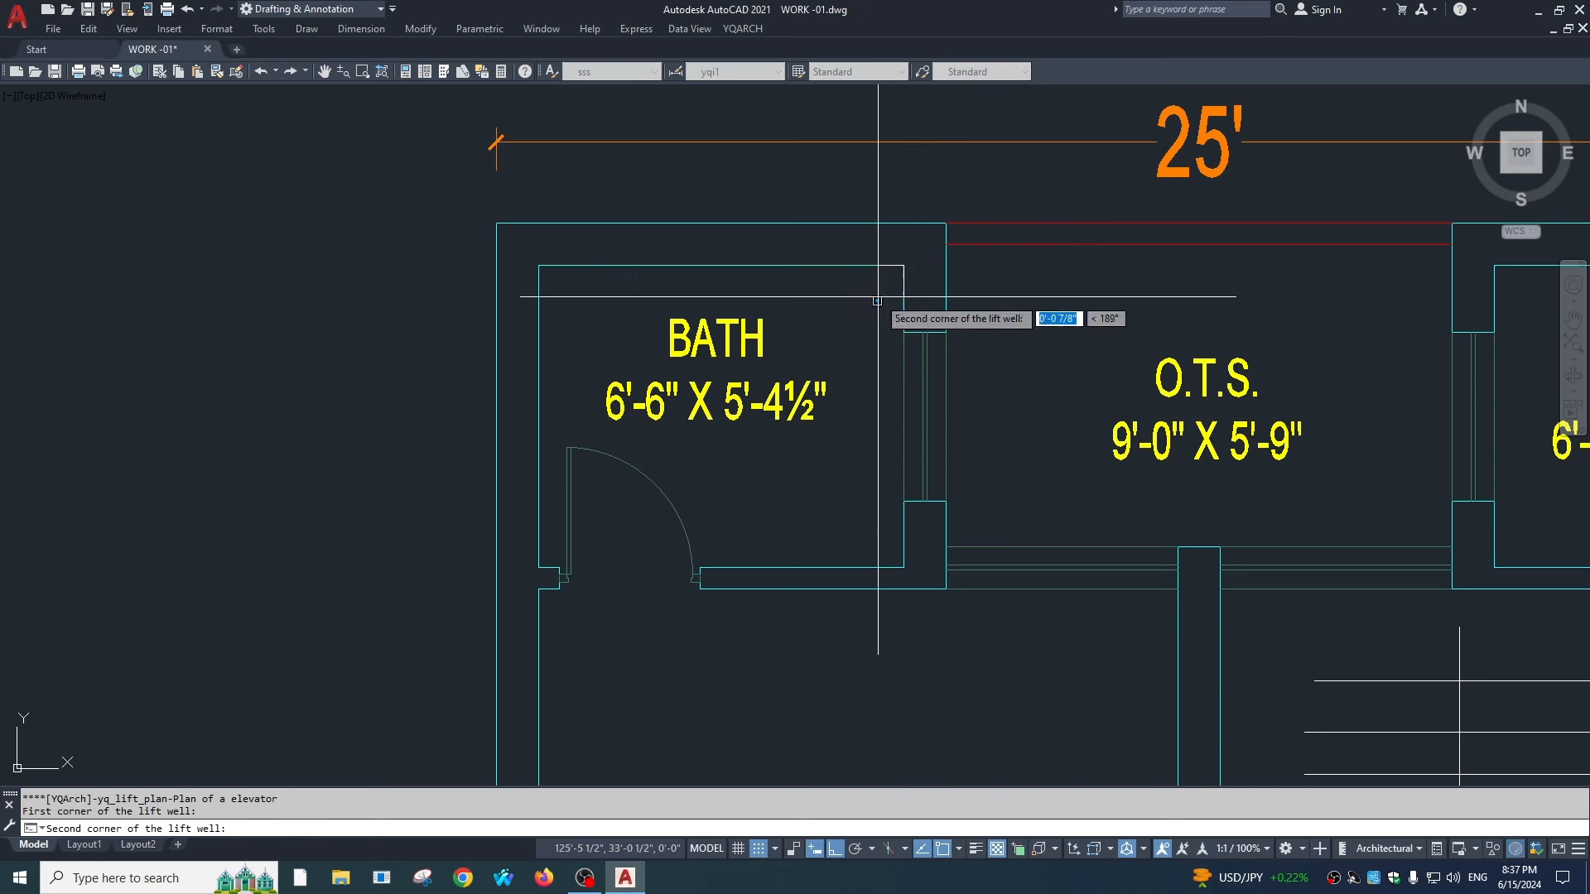
left_click(549, 568)
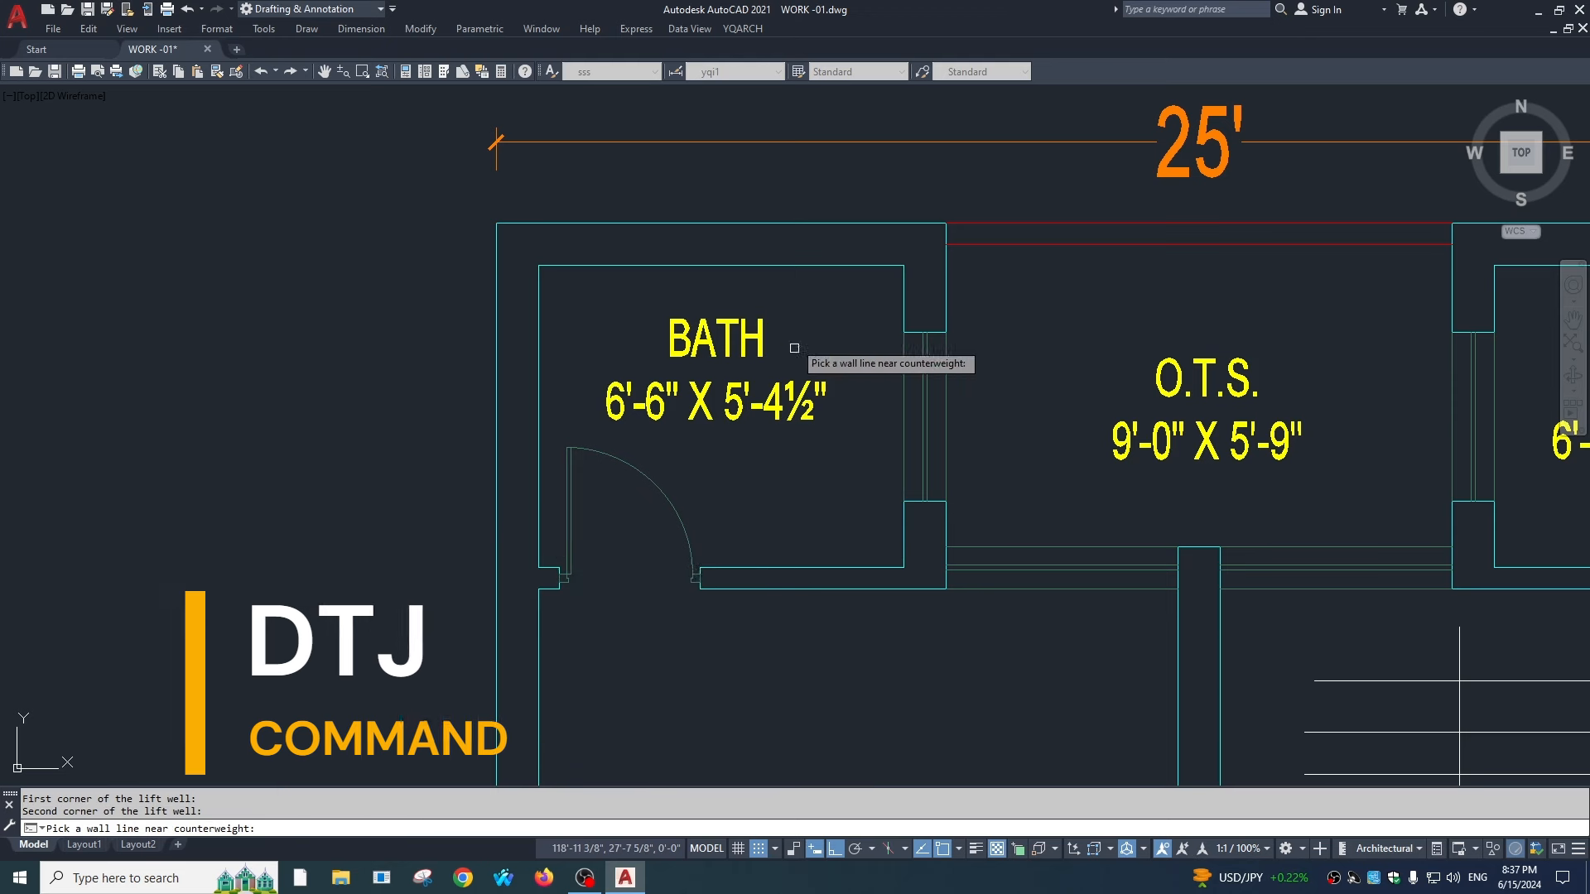
left_click(728, 264)
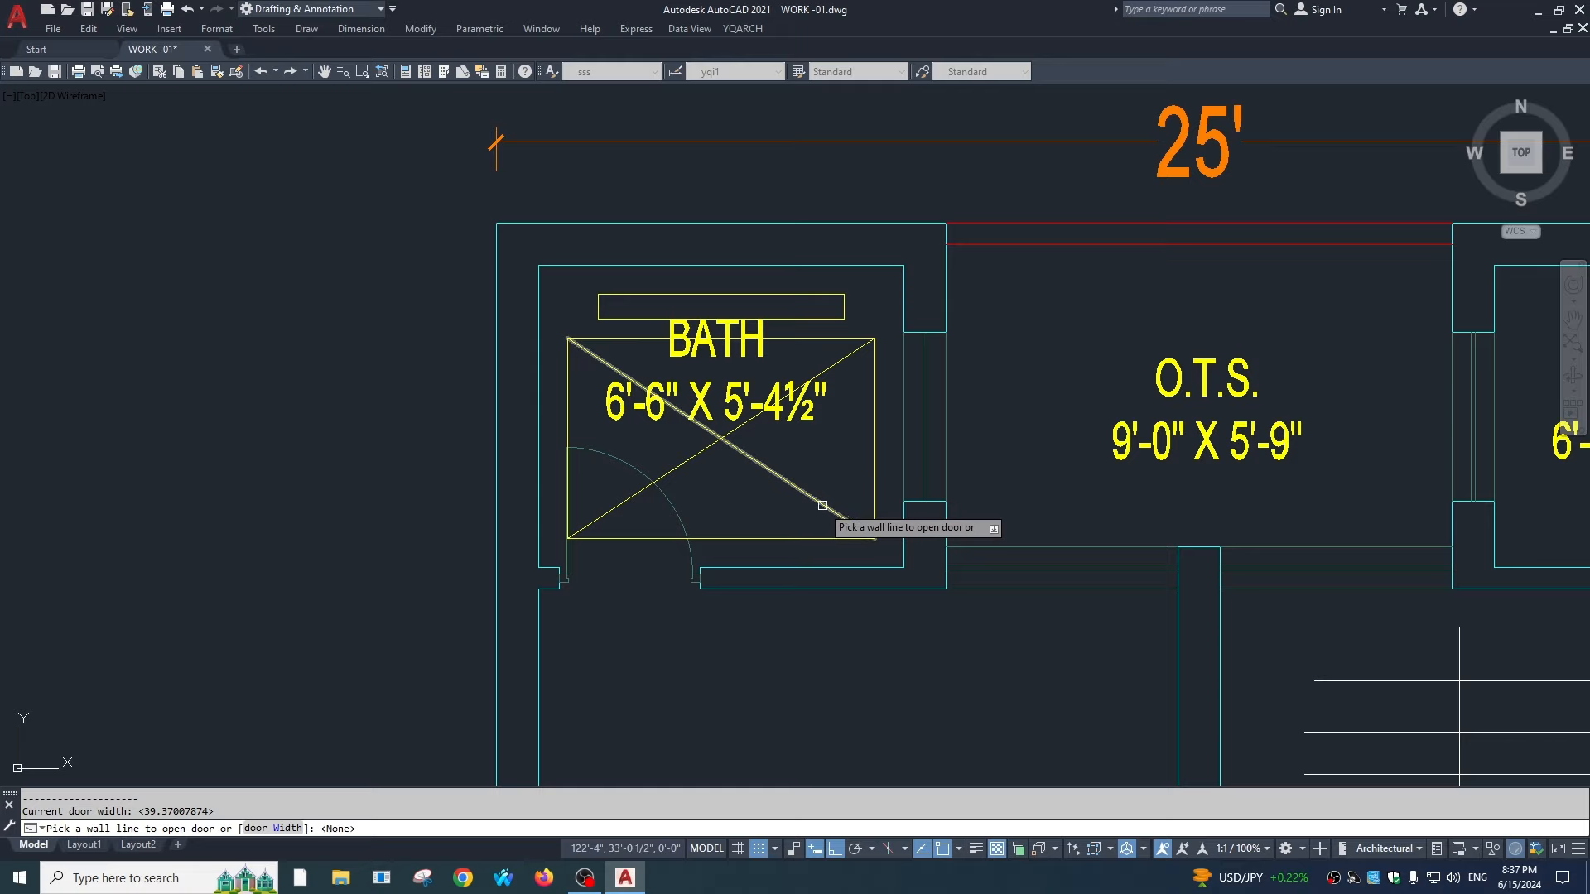
key("Escape")
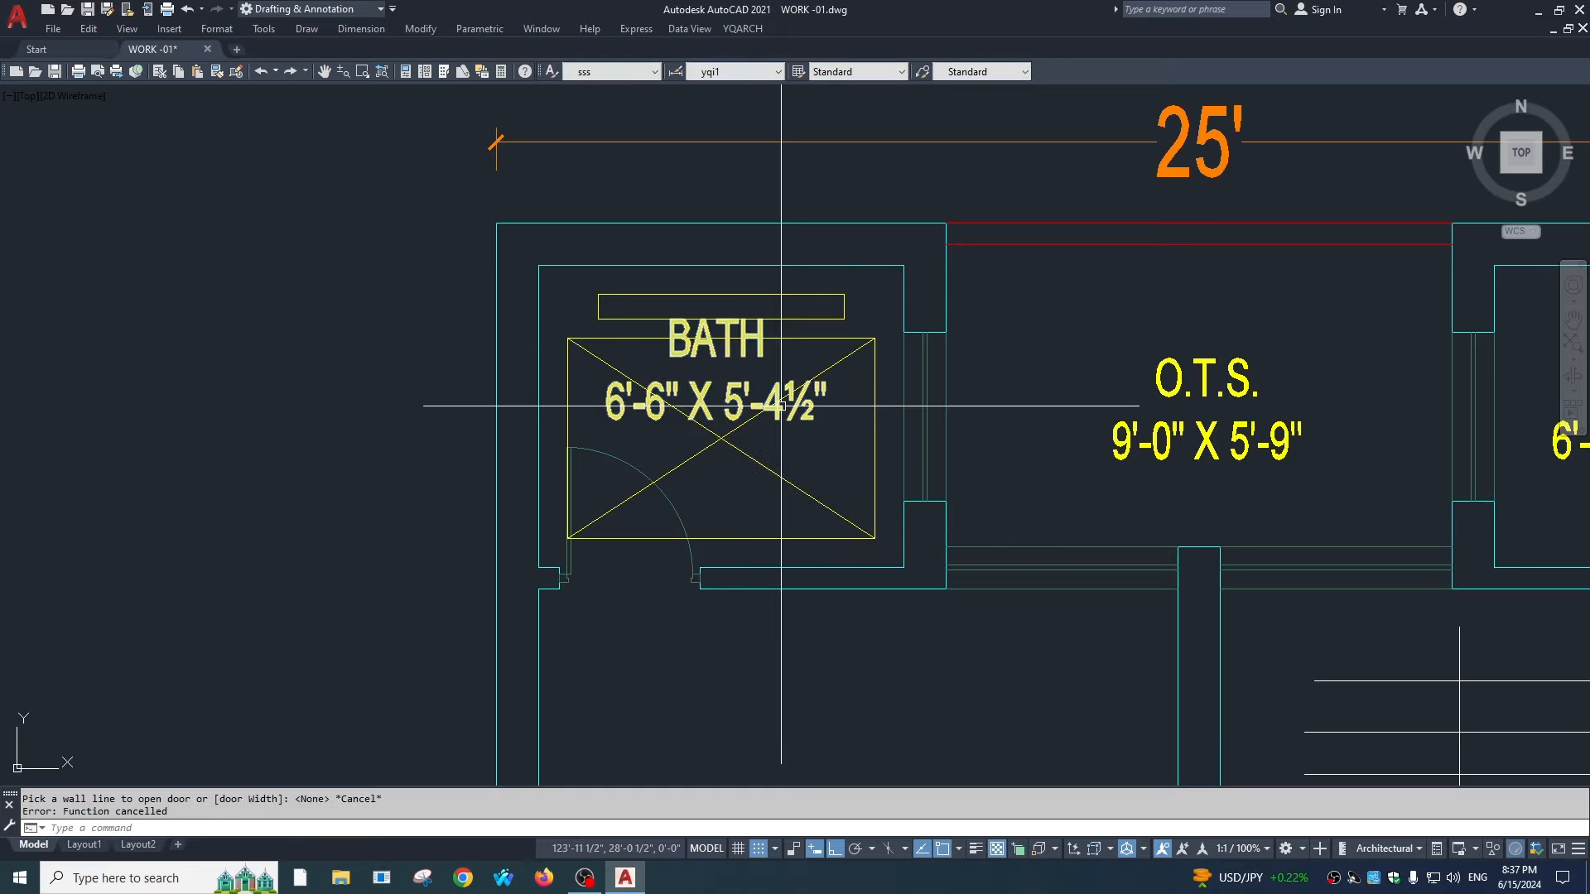
Step: Draw a horizontal line about 32' long in the free space above the small room plan beyond the escalator side elevation
scroll(860, 192, "down", 10)
scroll(795, 273, "down", 3)
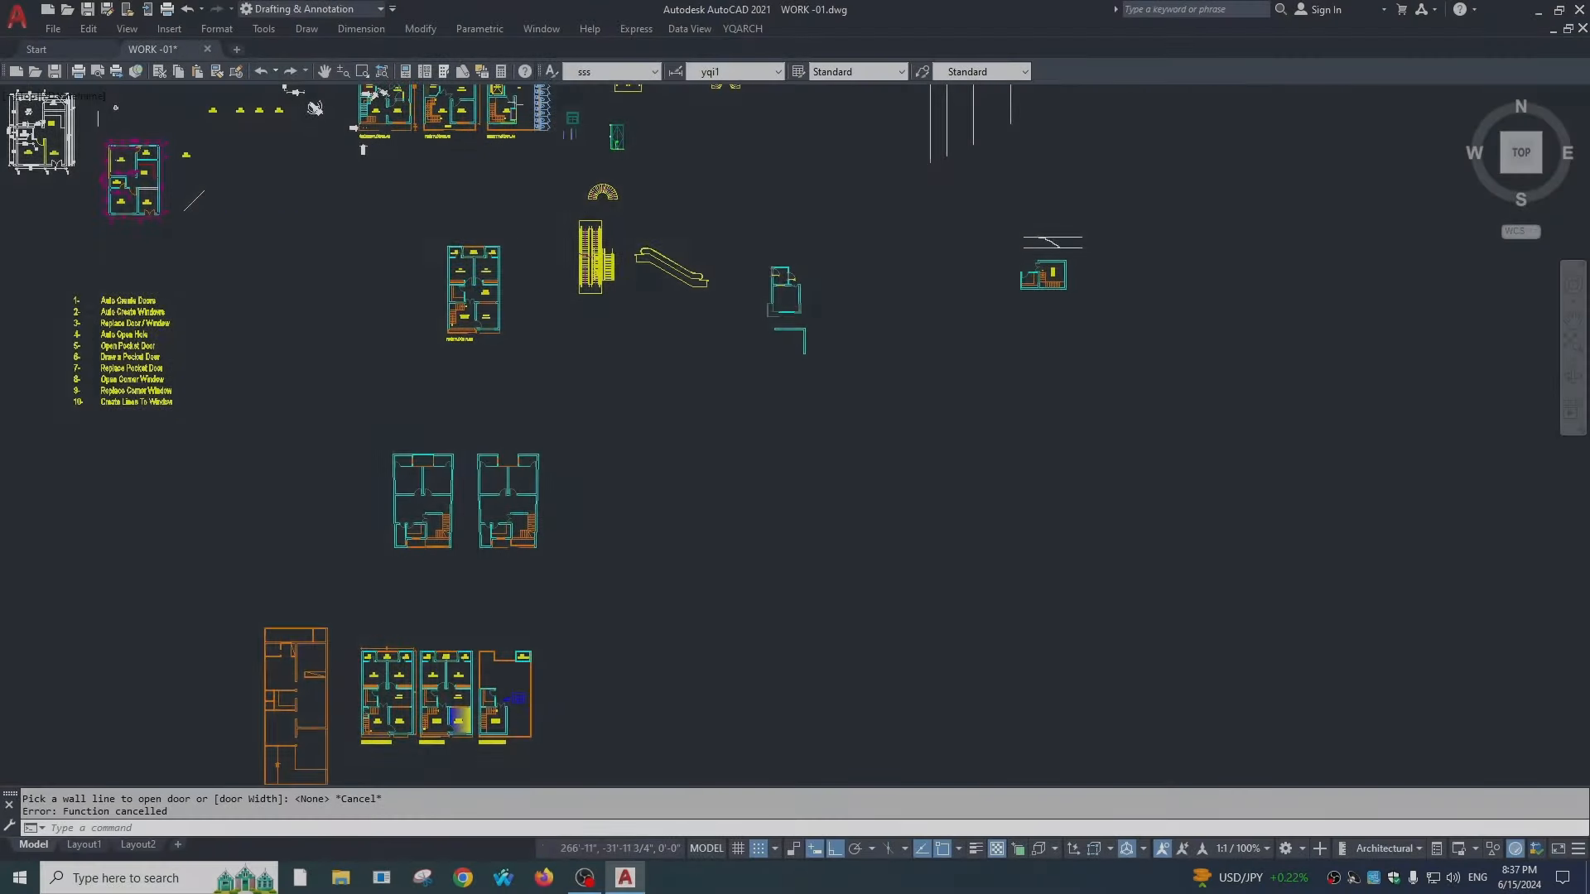
scroll(728, 372, "up", 10)
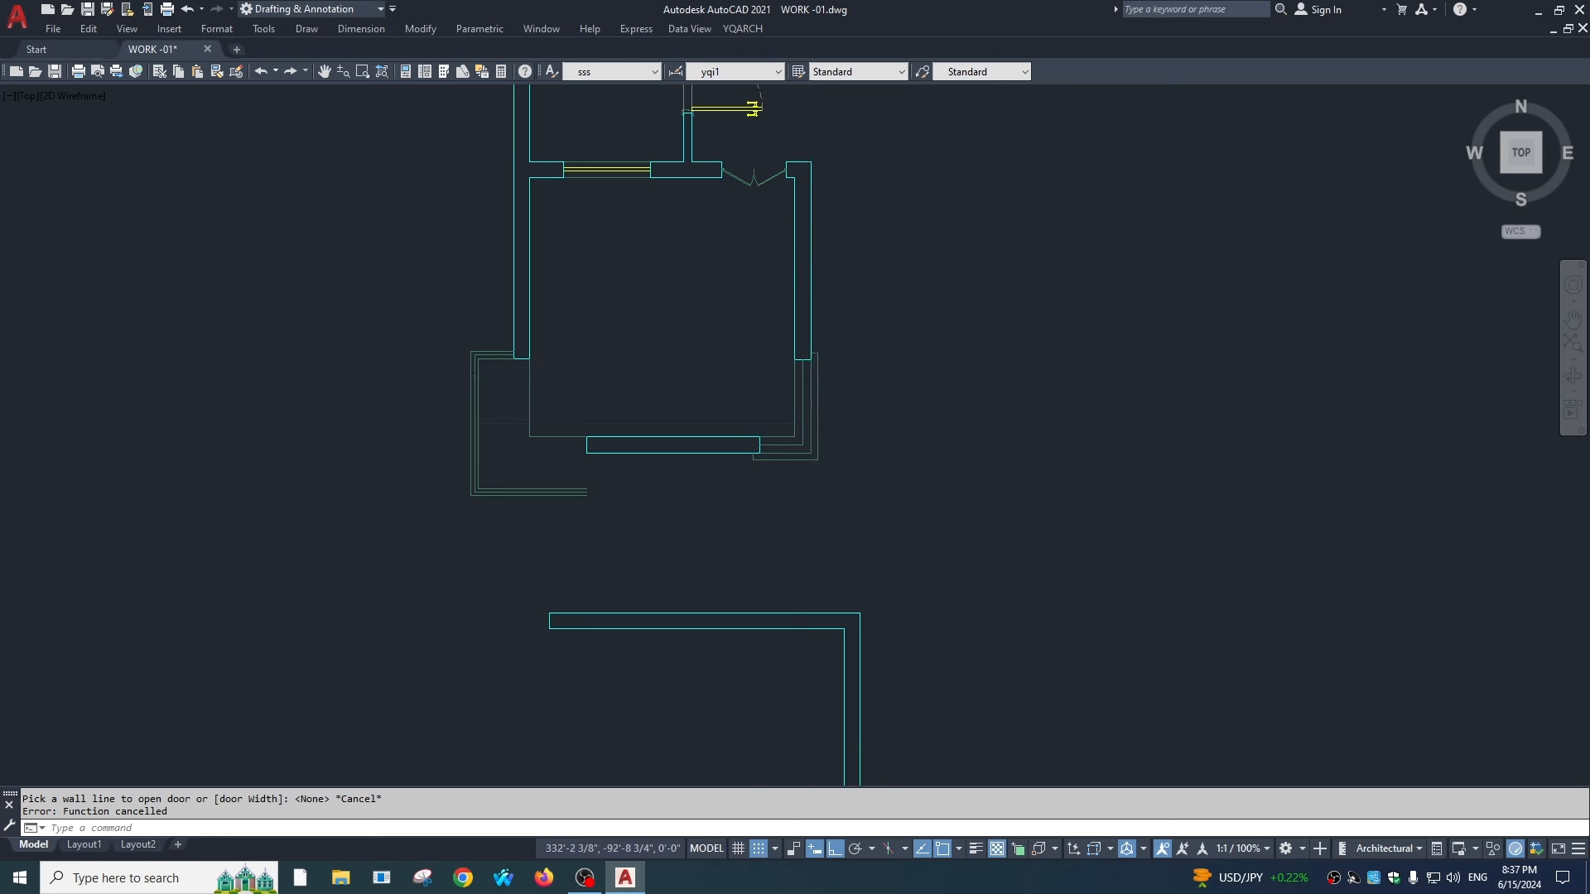
scroll(828, 397, "down", 6)
key("Escape")
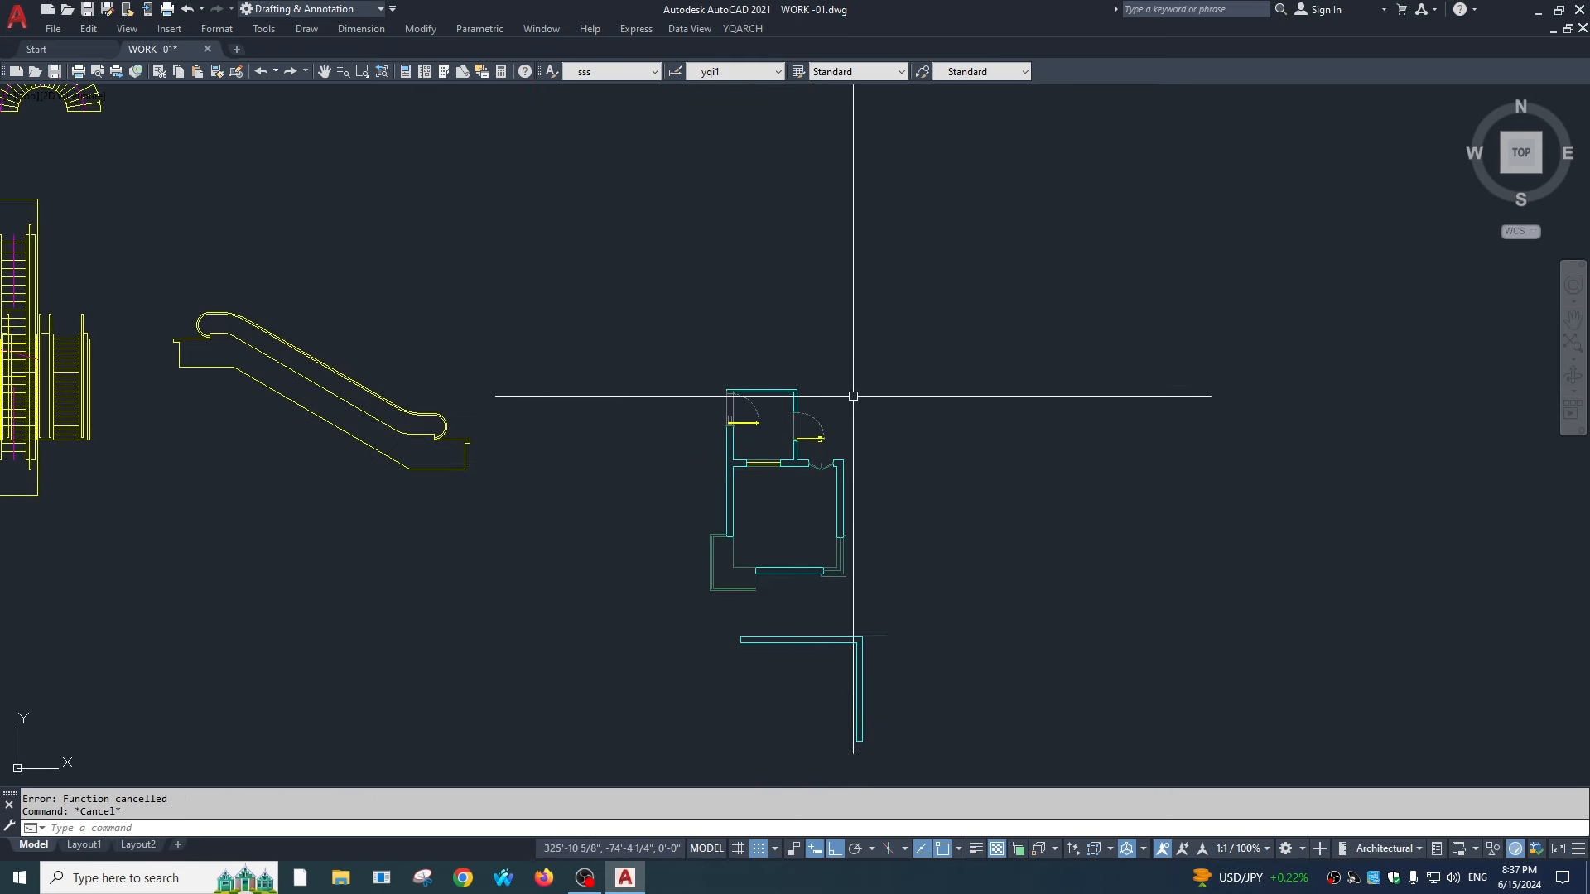
key("space")
left_click(770, 345)
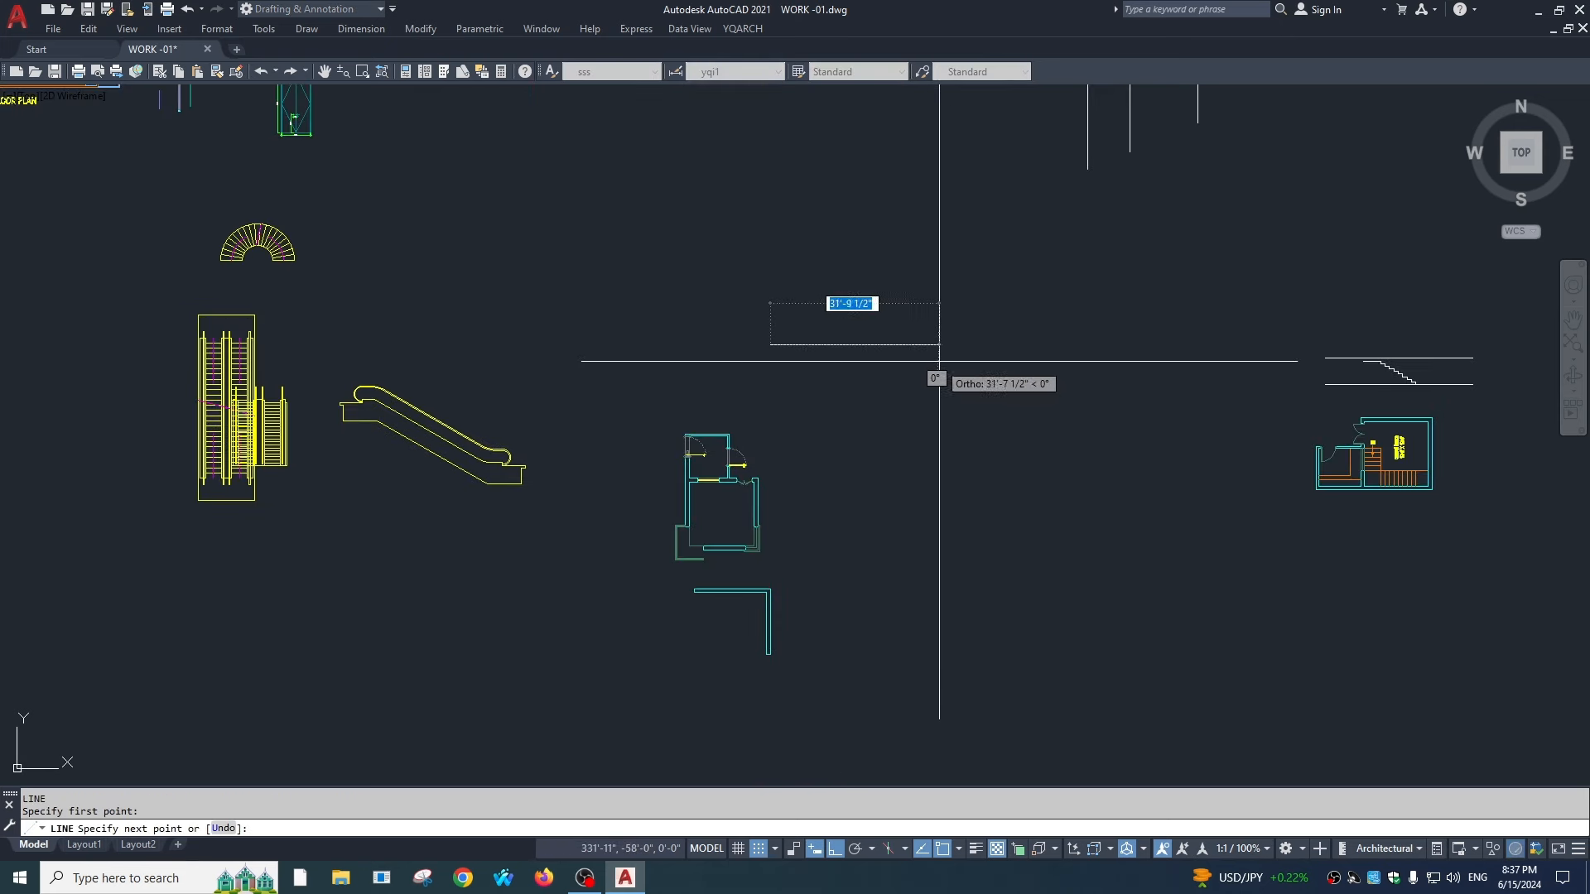
left_click(940, 359)
key("Escape")
Step: Offset the horizontal line 7' upward
scroll(818, 337, "up", 2)
type("o")
key("space")
type("7'")
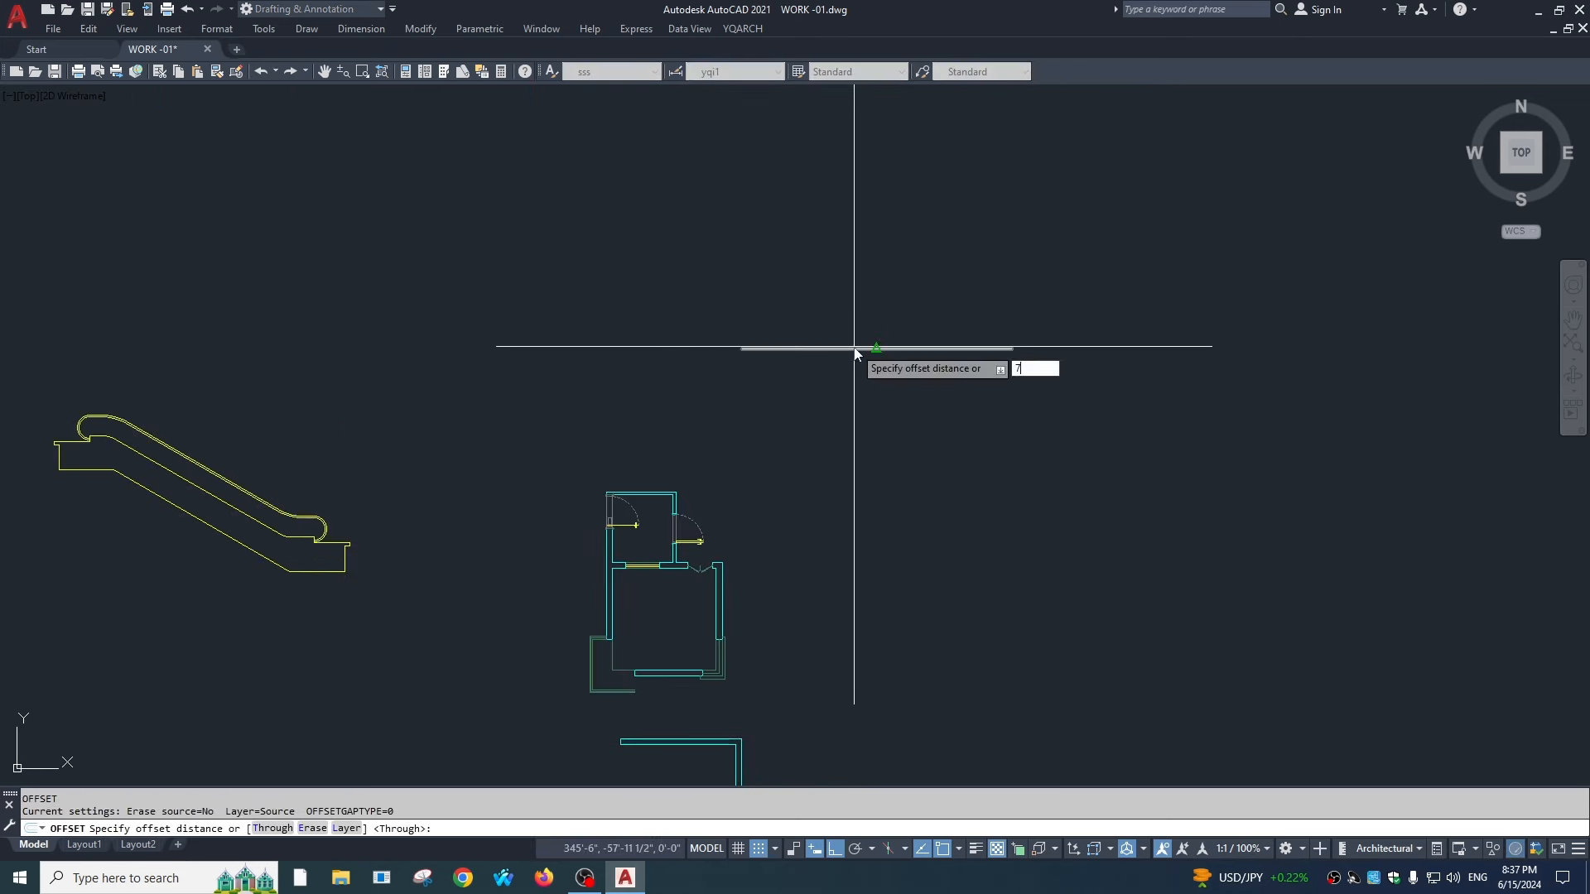
key("space")
left_click(863, 346)
left_click(874, 294)
scroll(823, 388, "down", 3)
scroll(838, 339, "up", 3)
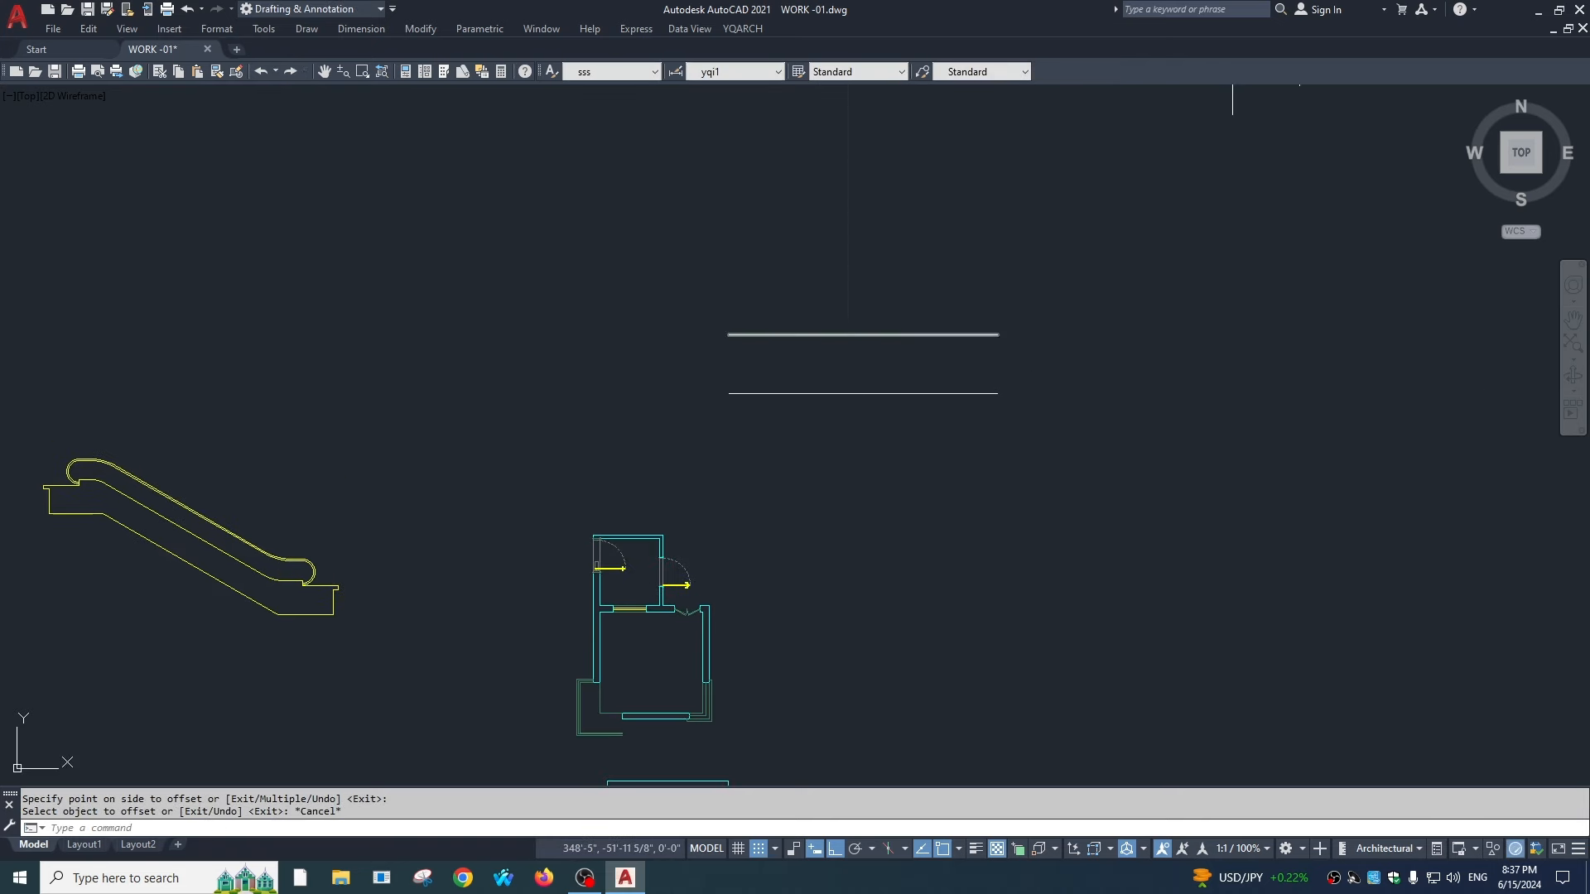
key("Escape")
Step: Draw a vertical line connecting the midpoints of the two horizontal lines
type("l")
key("space")
left_click(862, 335)
left_click(863, 393)
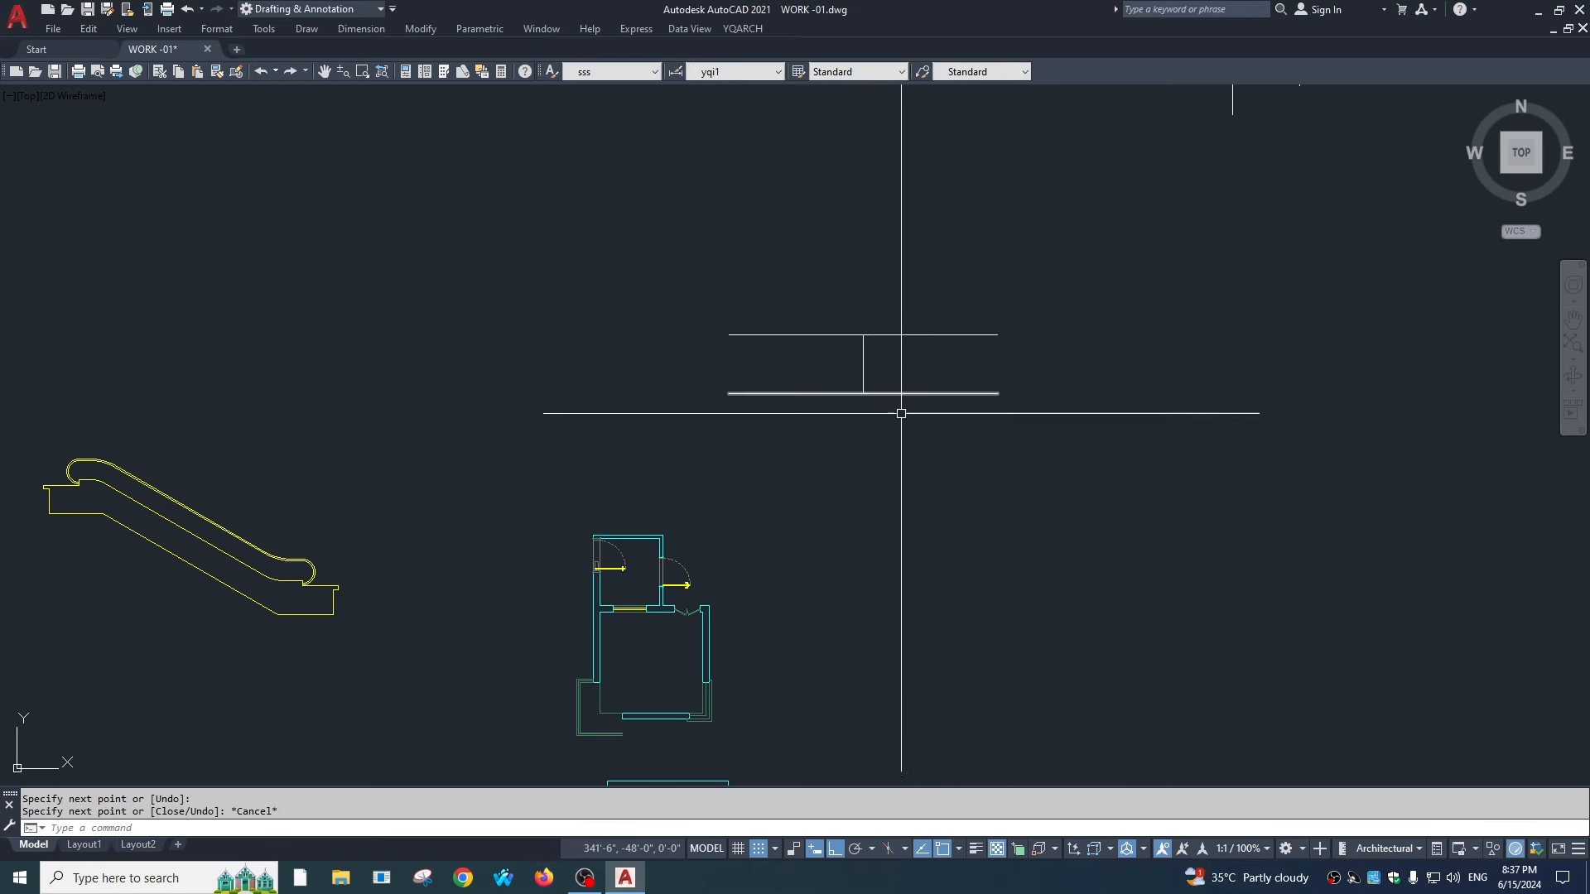
Step: Offset the vertical centre line 18" to both sides
type("o")
key("Return")
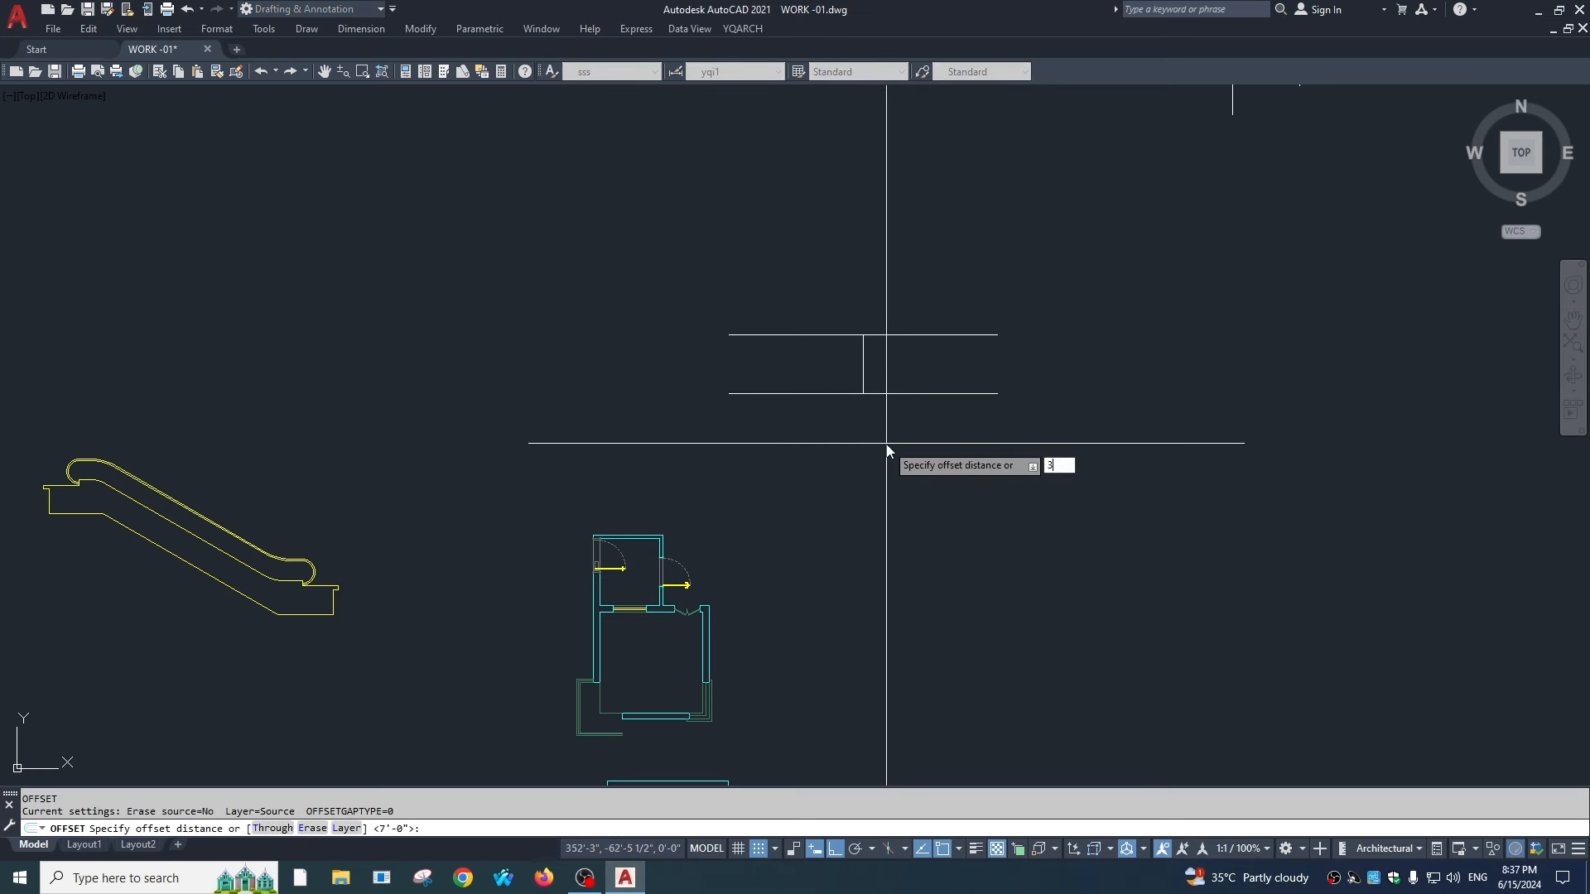
type("18")
key("Return")
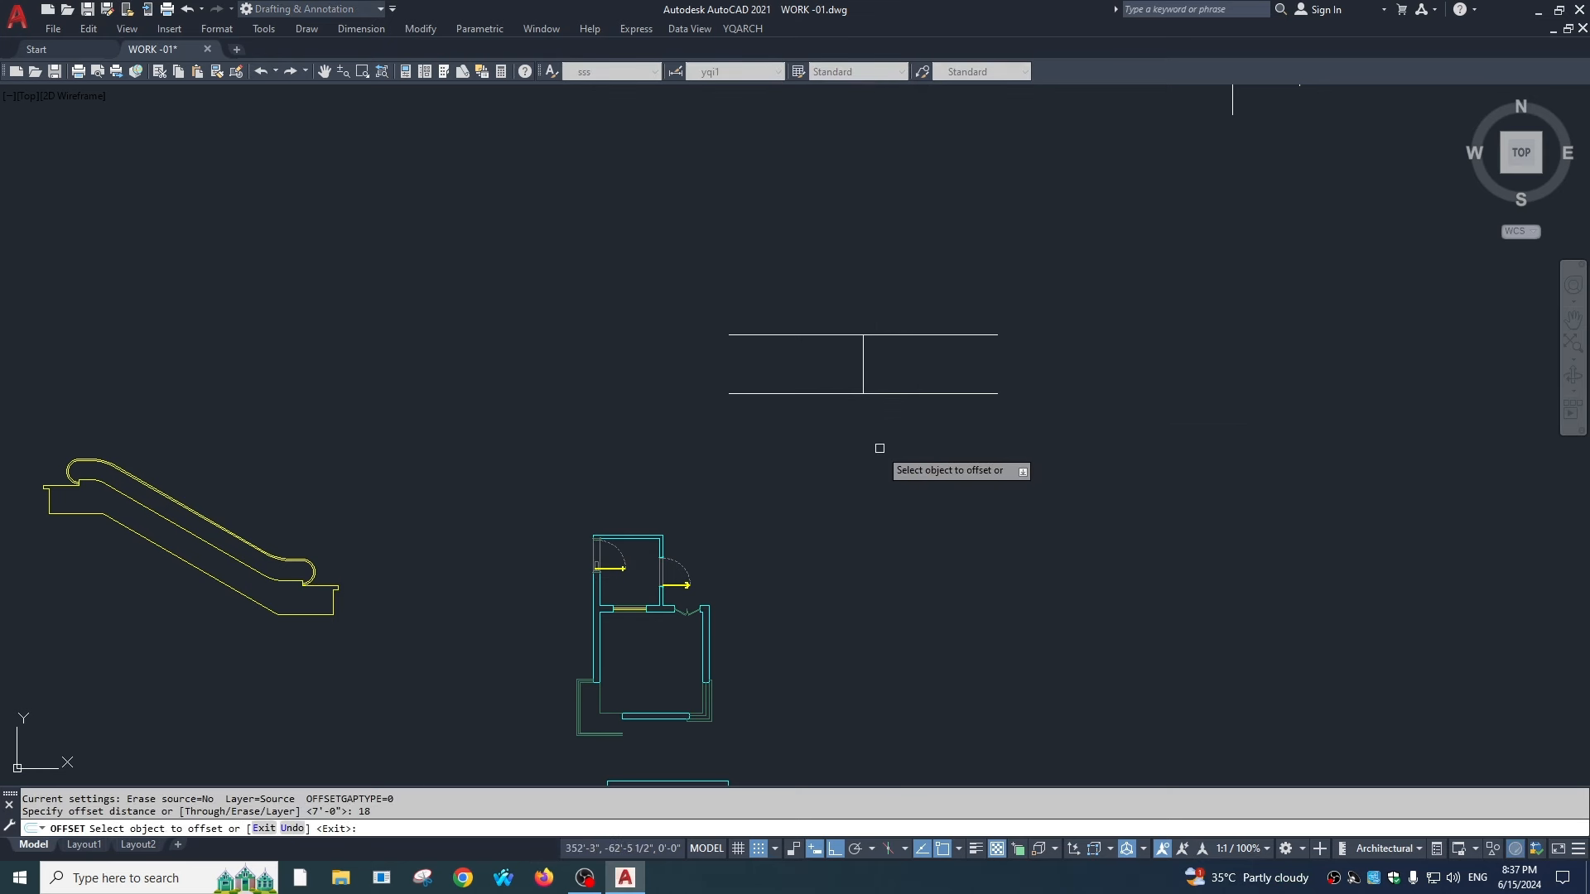
scroll(872, 355, "up", 2)
left_click(859, 357)
left_click(852, 358)
left_click(859, 372)
left_click(878, 375)
key("Escape")
Step: Erase the vertical centre line between the two offset lines
left_click(857, 364)
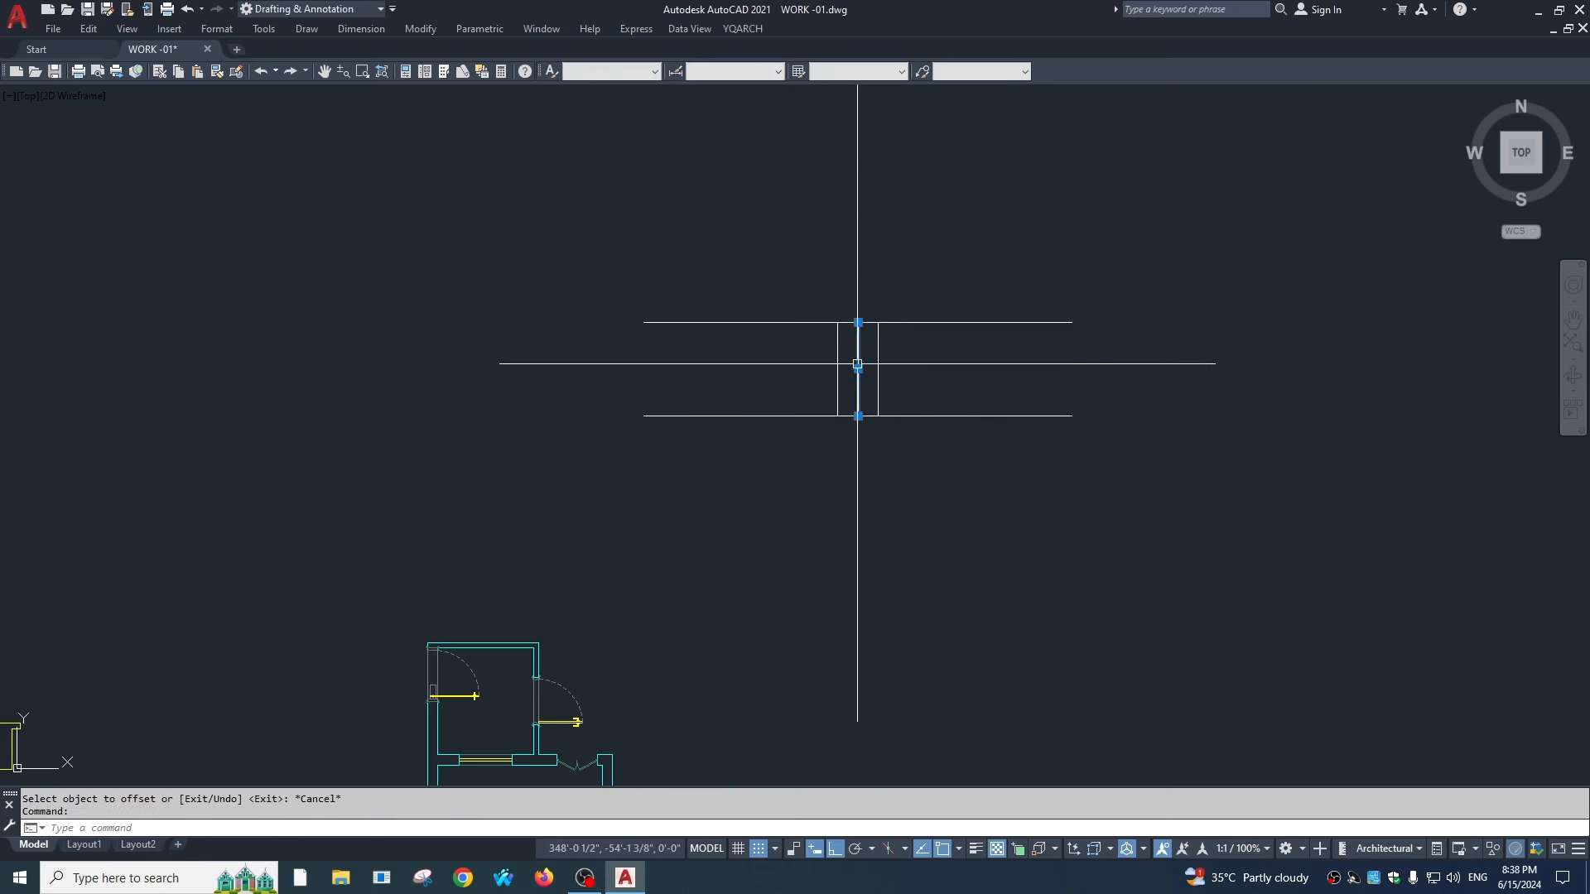
scroll(857, 339, "up", 4)
type("e")
key("Return")
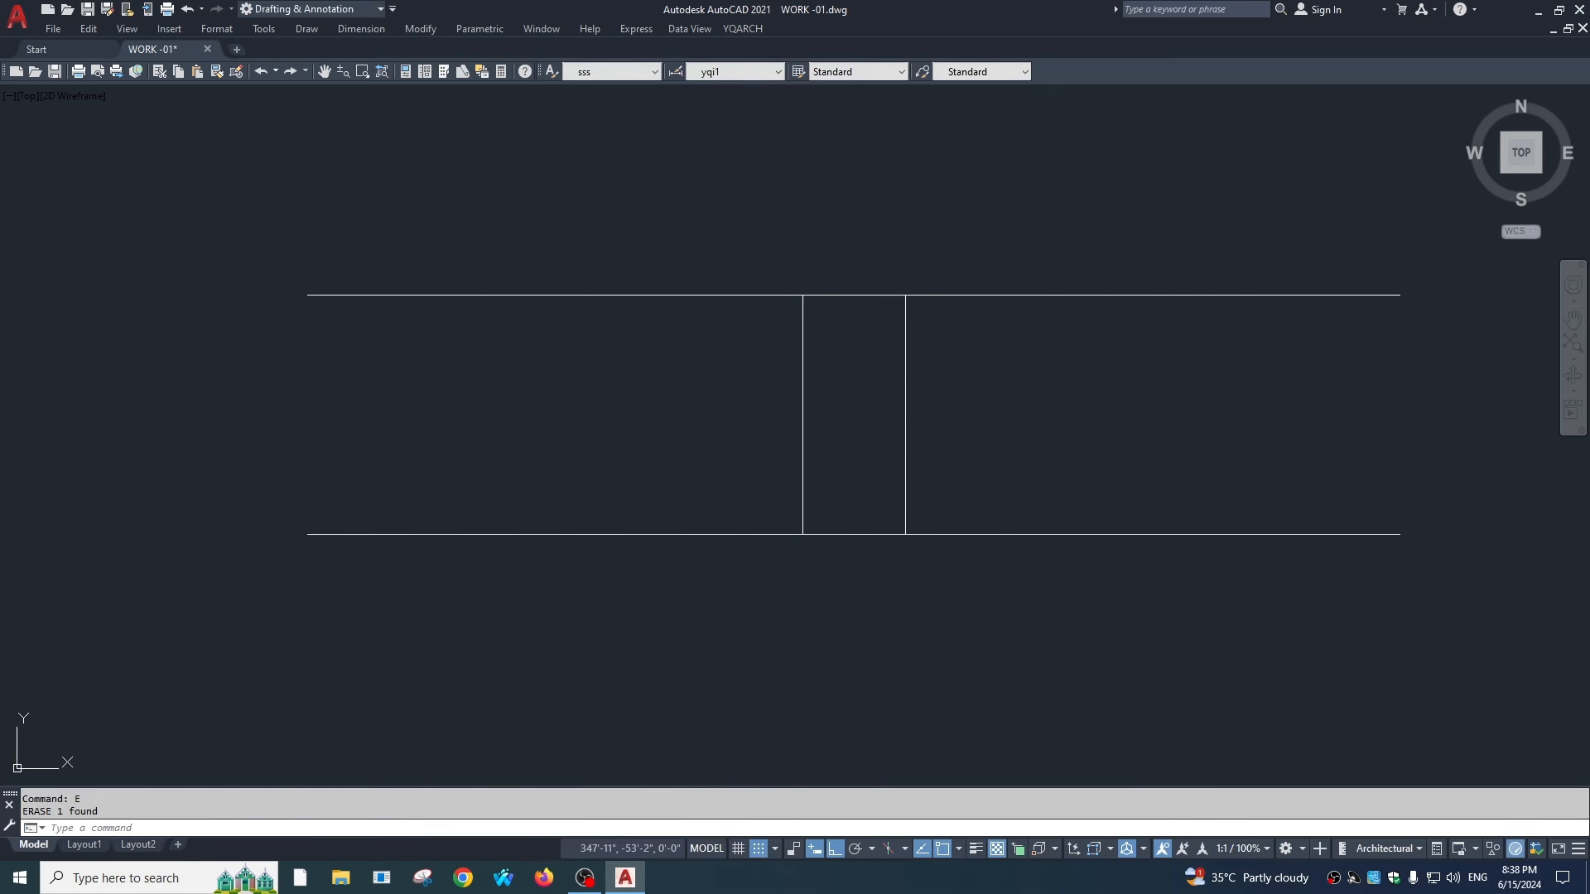
Step: Draw a single side-hung door elevation with the ADE command, using two opposite corners of the opening between the vertical lines
middle_click_drag(963, 518, 926, 520)
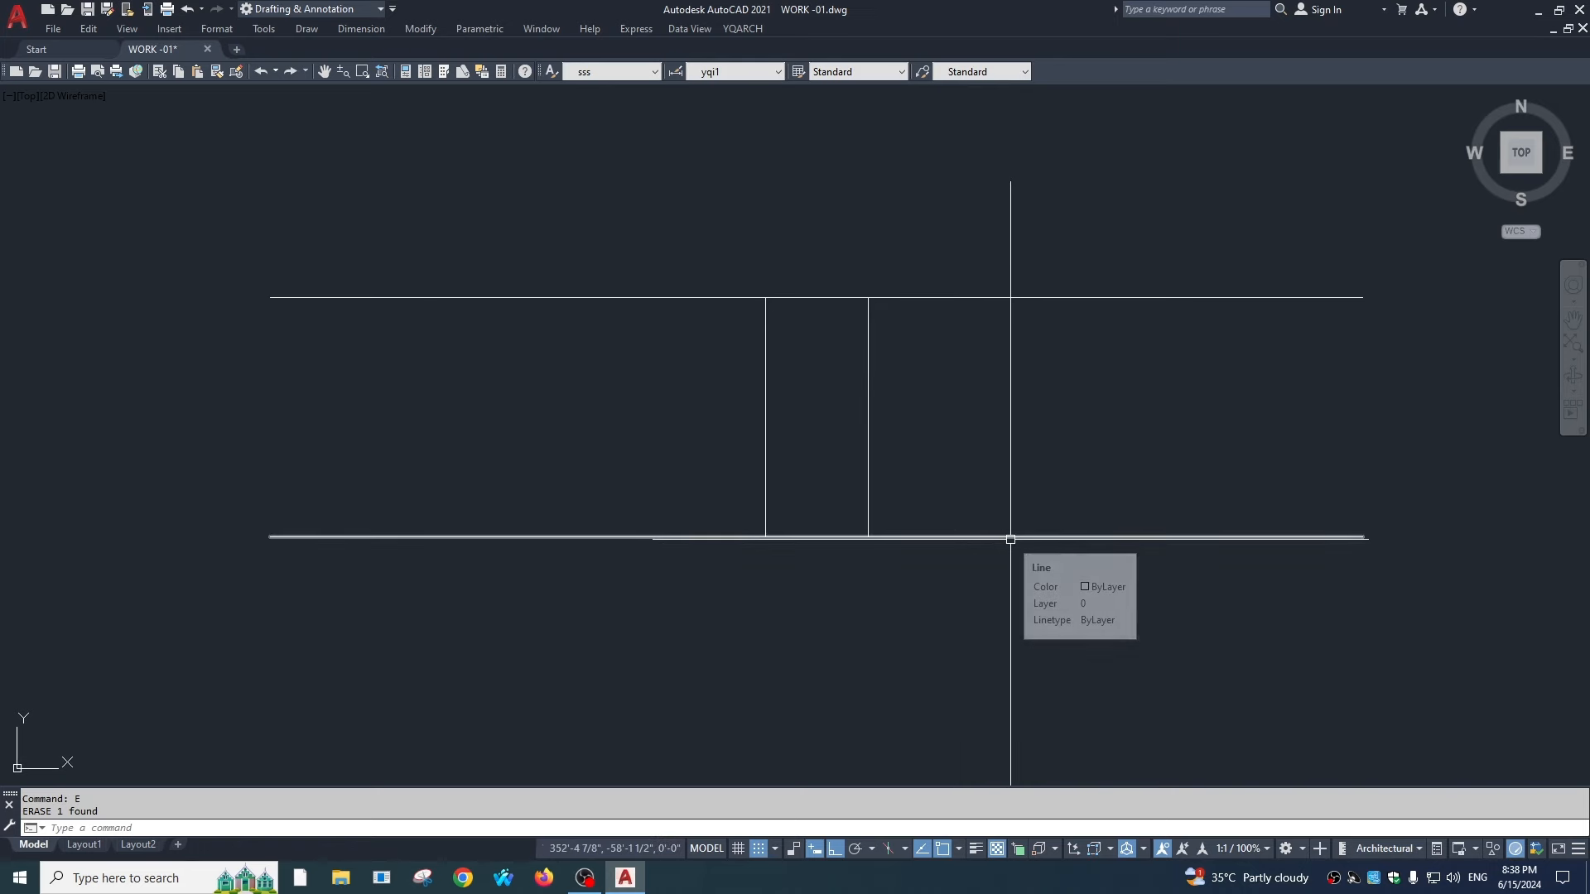
type("ADE")
key("Return")
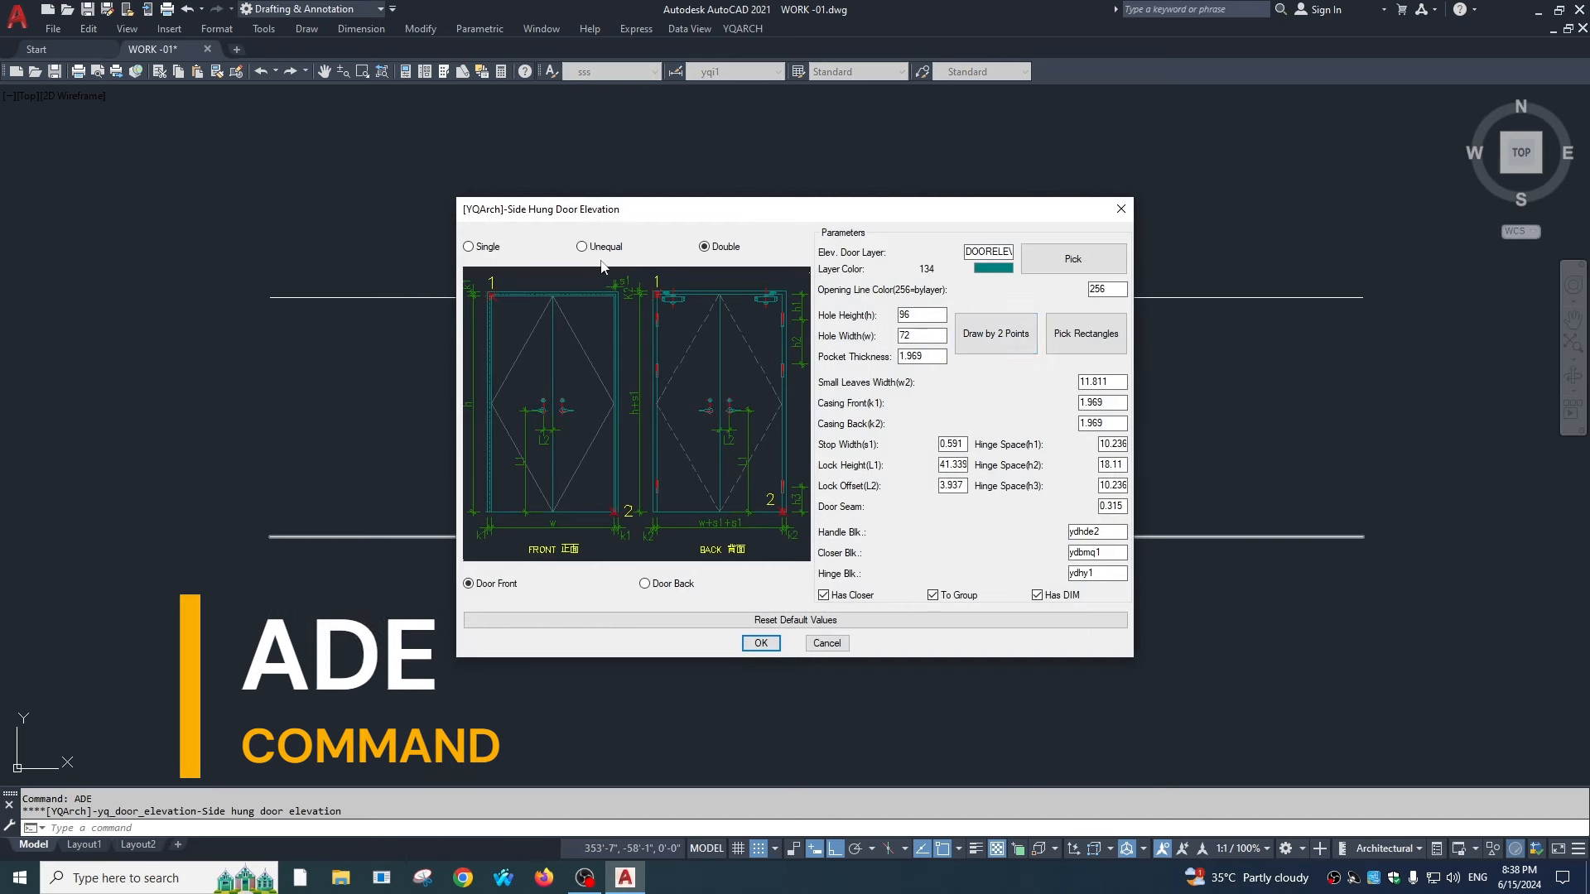
left_click(469, 247)
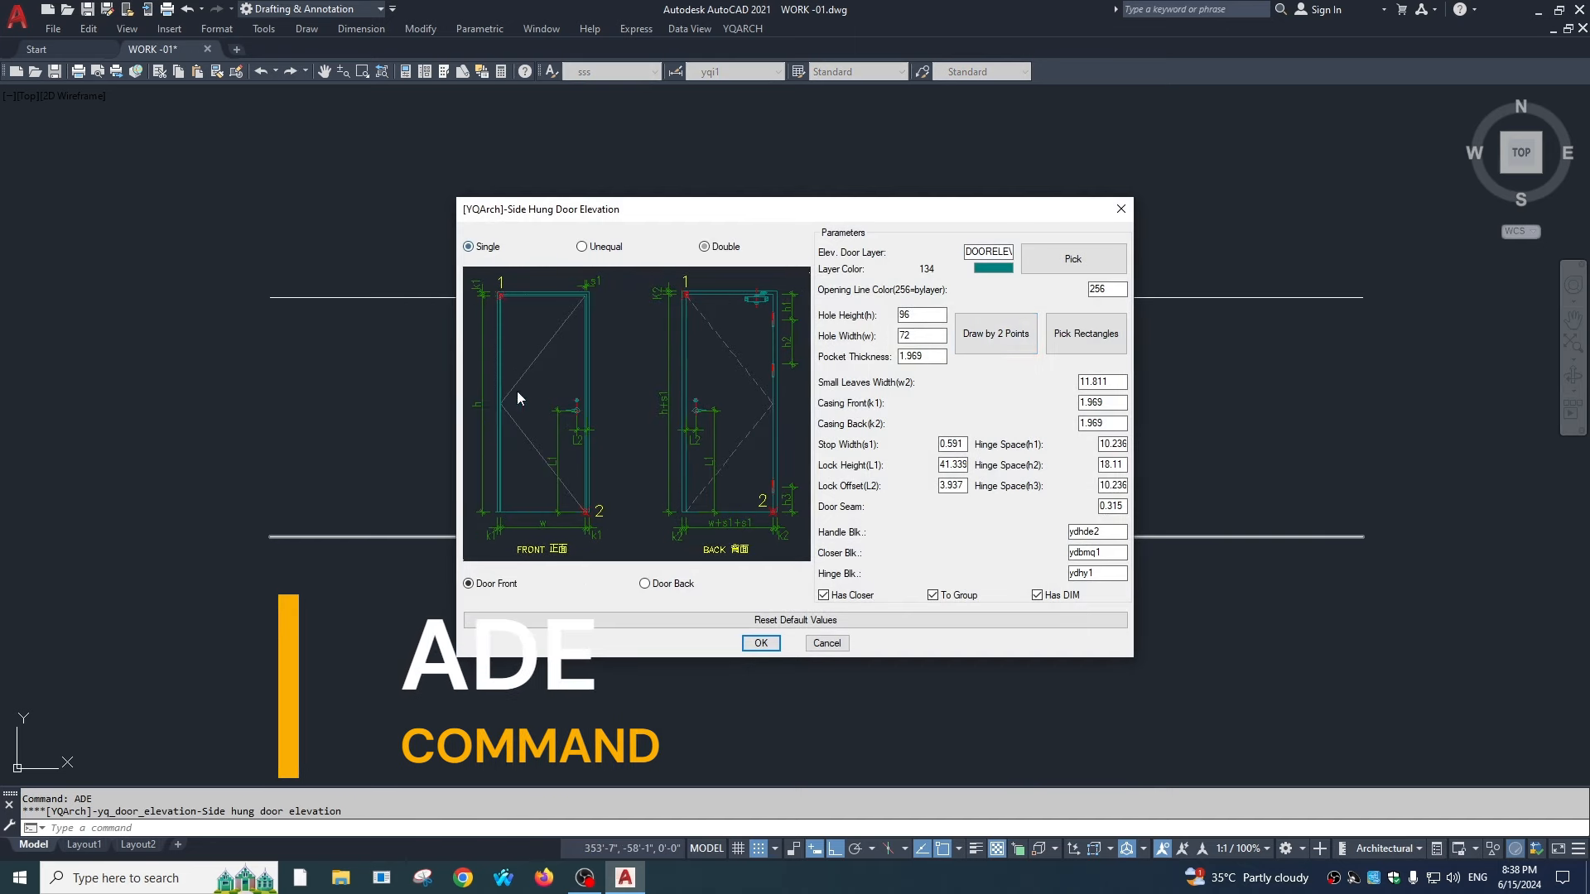
left_click(1006, 344)
left_click(868, 297)
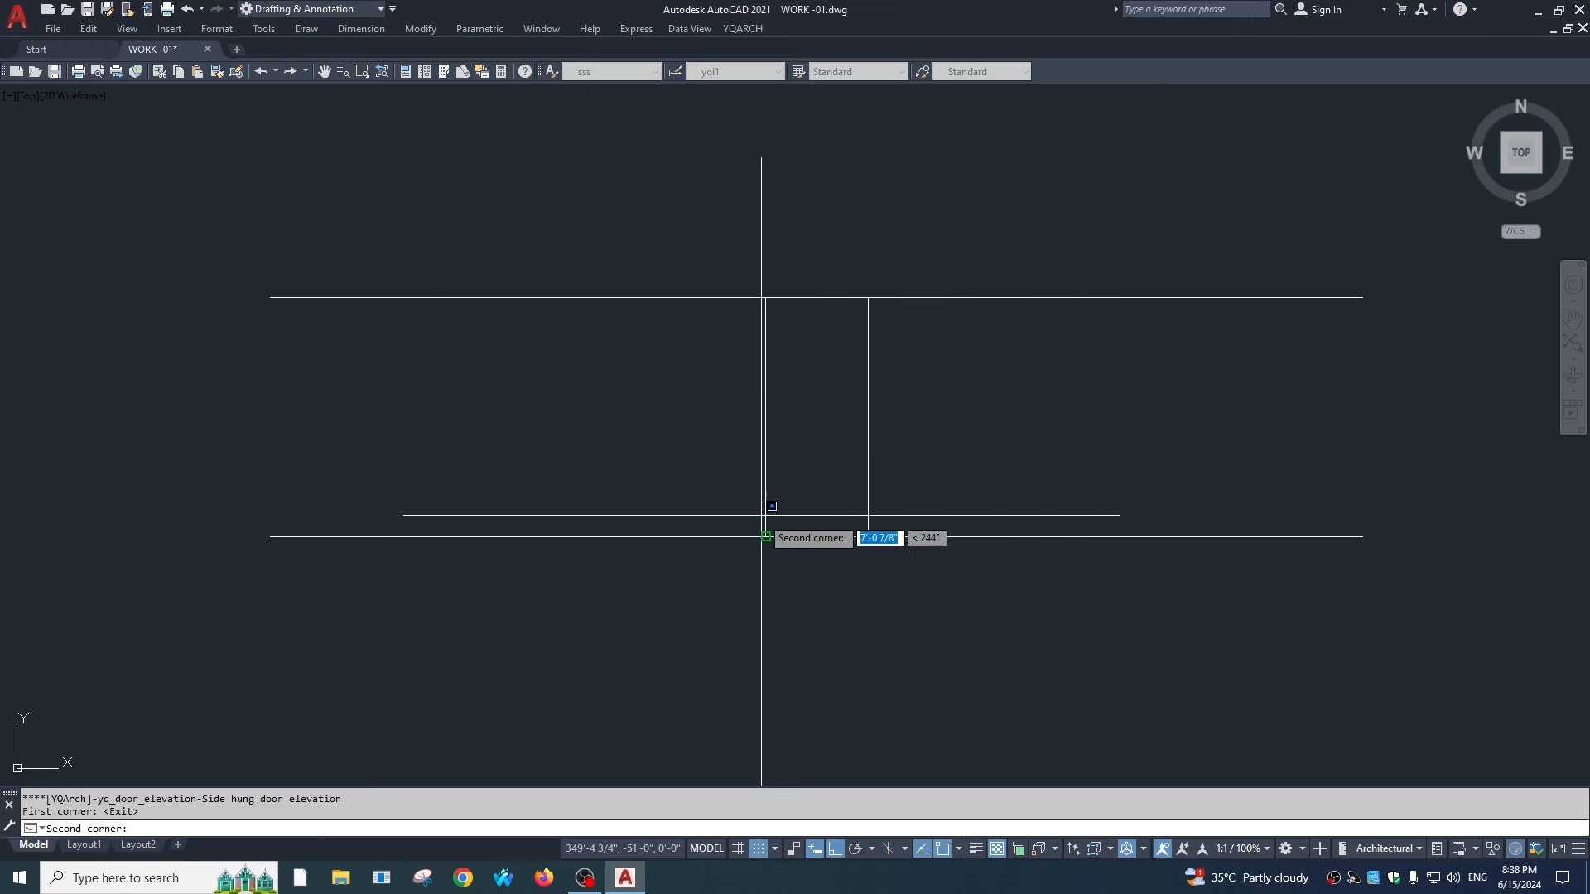
left_click(761, 515)
scroll(980, 556, "up", 4)
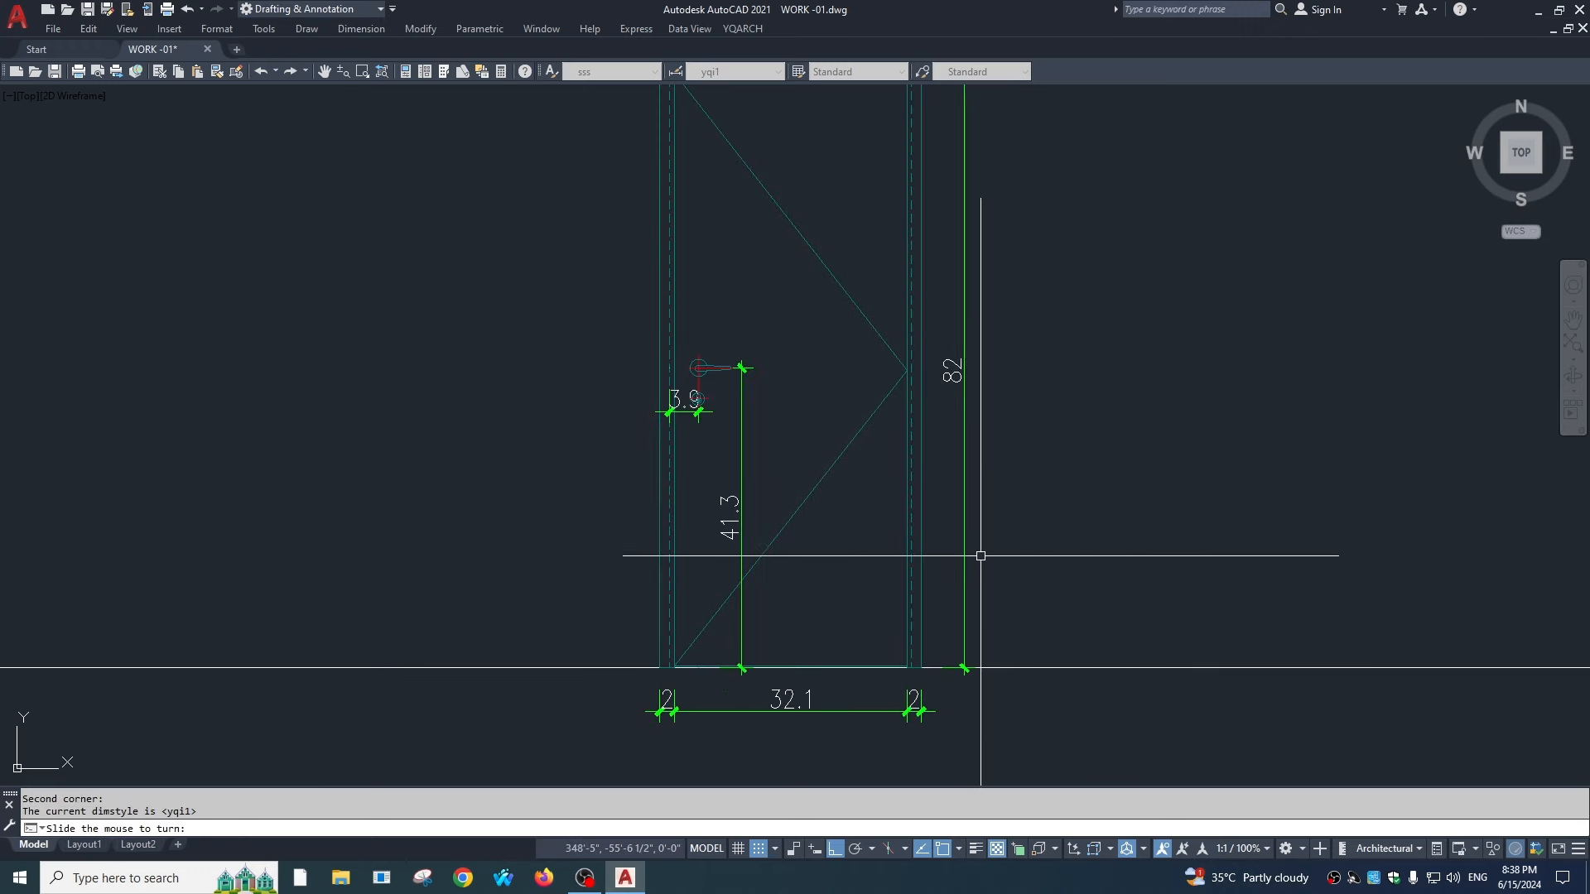
scroll(994, 522, "down", 4)
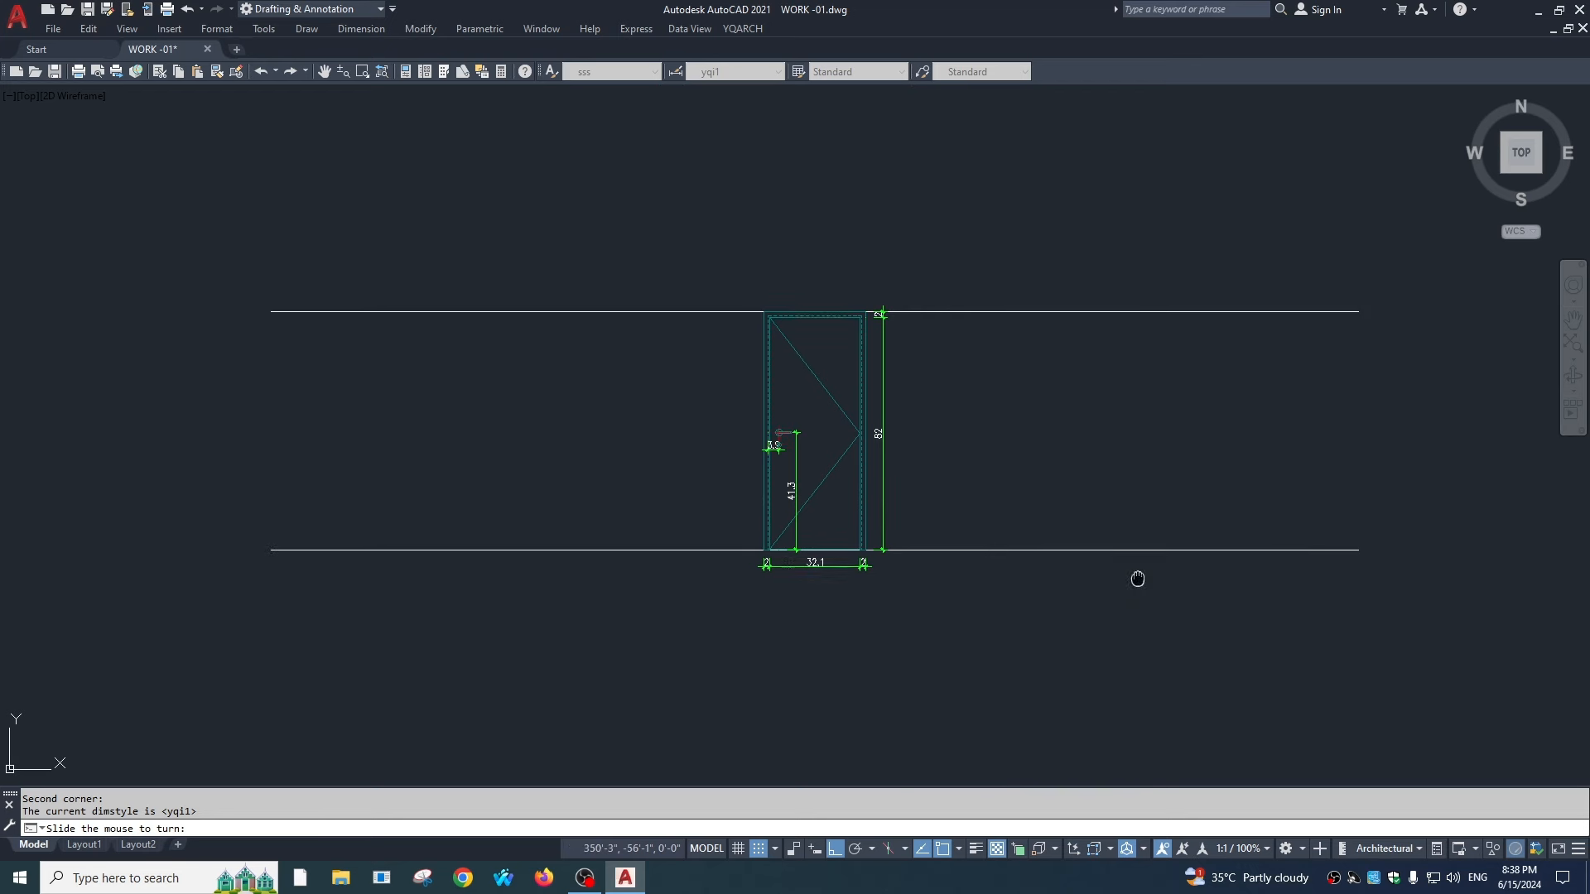
middle_click_drag(1137, 578, 958, 482)
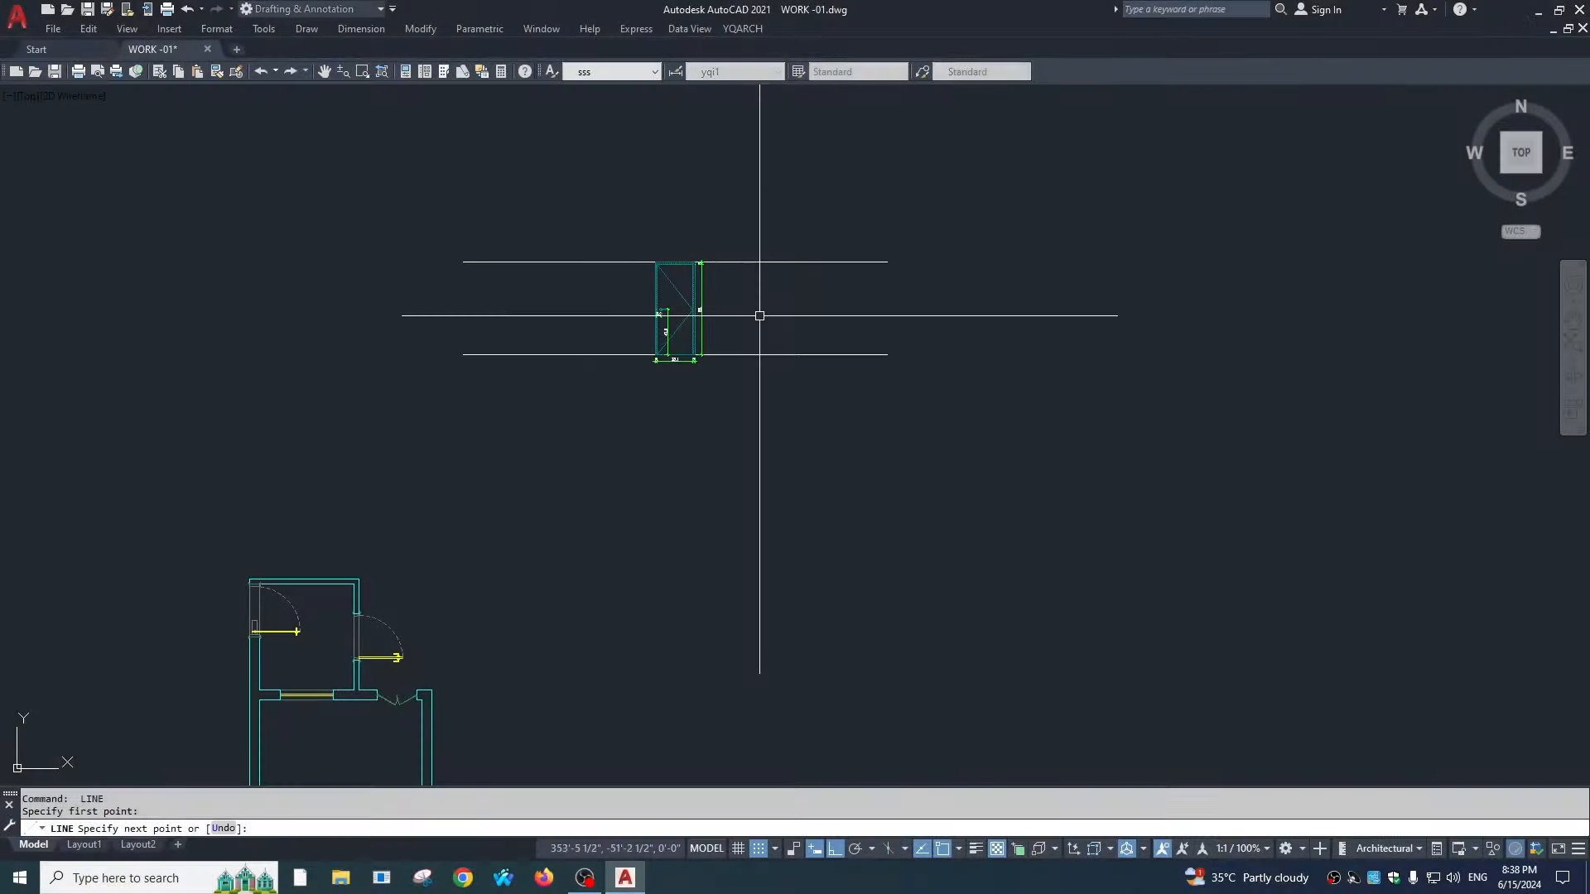
Step: Apply drafting settings with object snap, snap tracking and all object snap modes enabled
key("Escape")
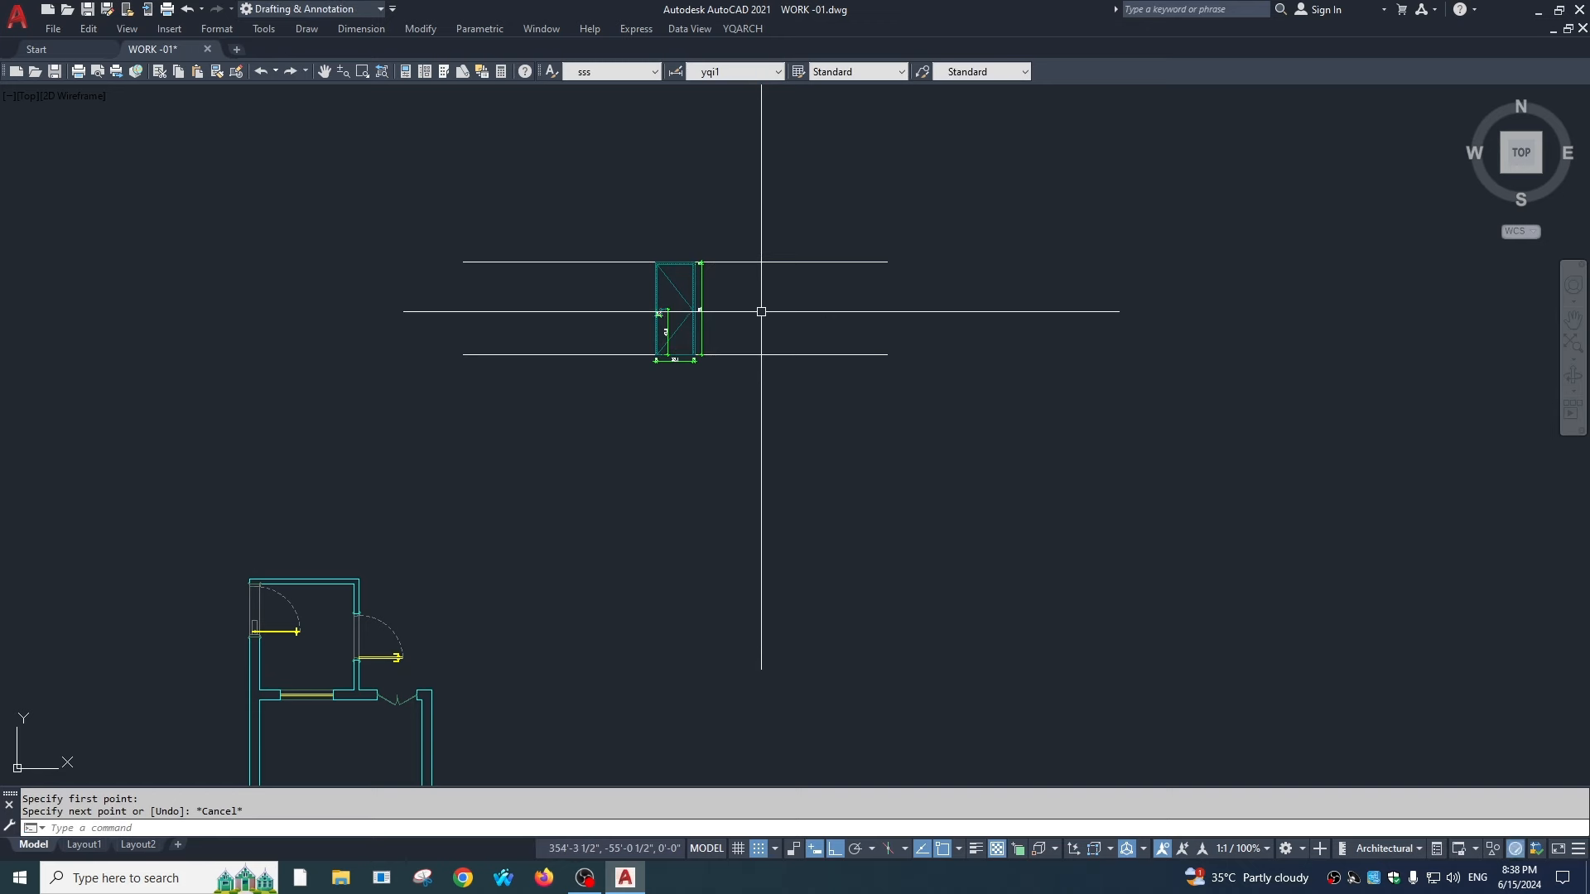
type("ds")
key("Return")
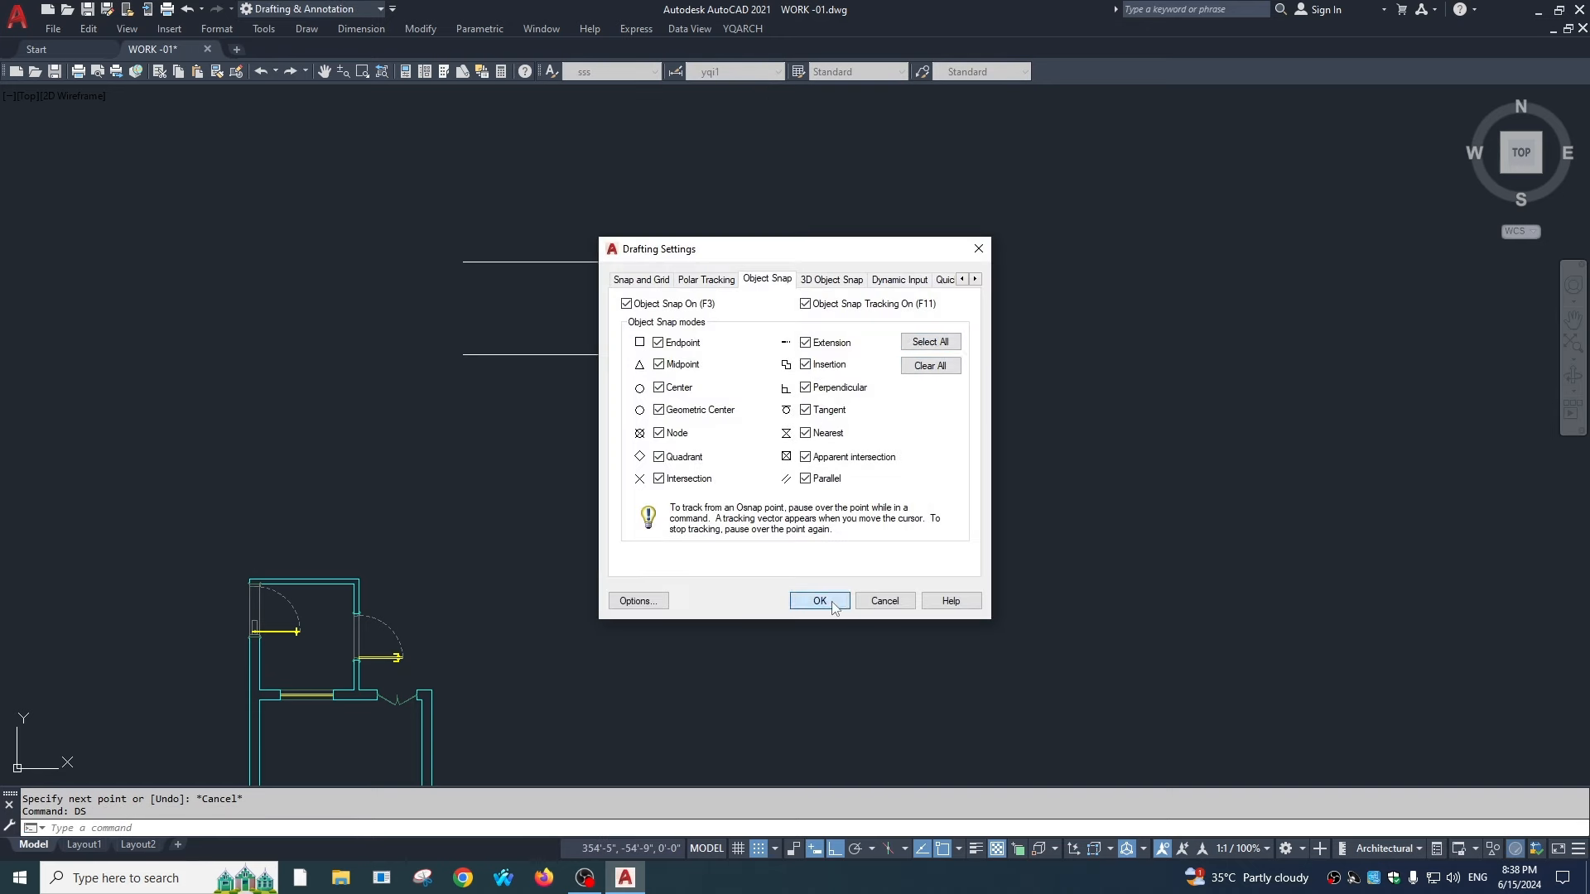
left_click(833, 605)
key("Escape")
Step: Draw a vertical line between the two horizontal lines, a short distance to the right of the door elevation
type("l")
key("Return")
left_click(736, 263)
left_click(736, 355)
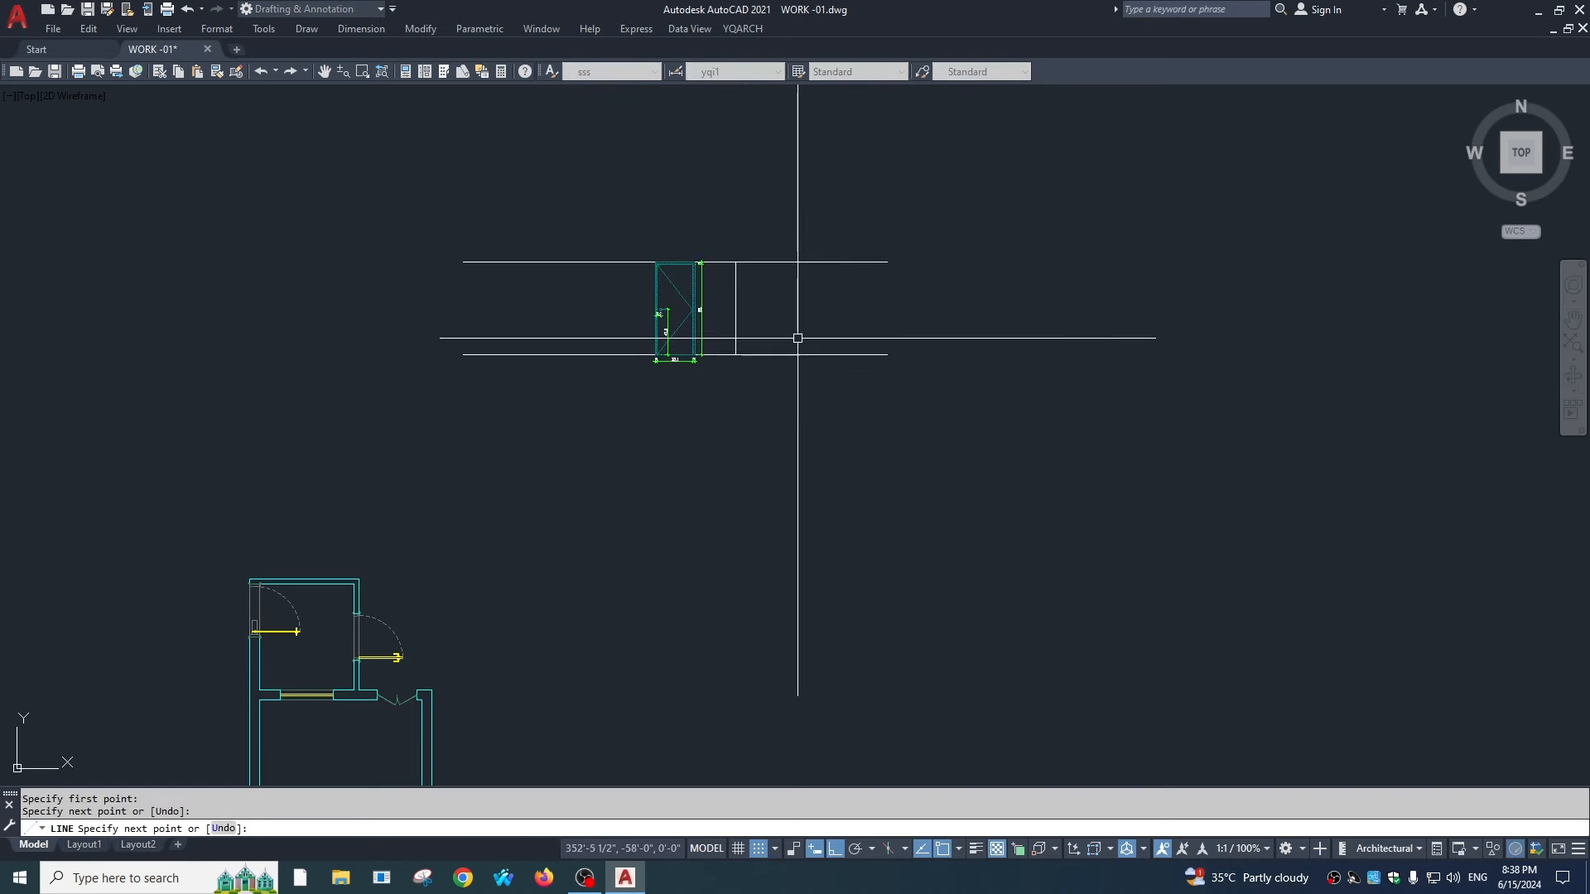
scroll(758, 306, "up", 4)
key("Escape")
Step: Offset the lower horizontal line 12" upward as the window sill line
type("o")
key("Return")
type("12")
key("Return")
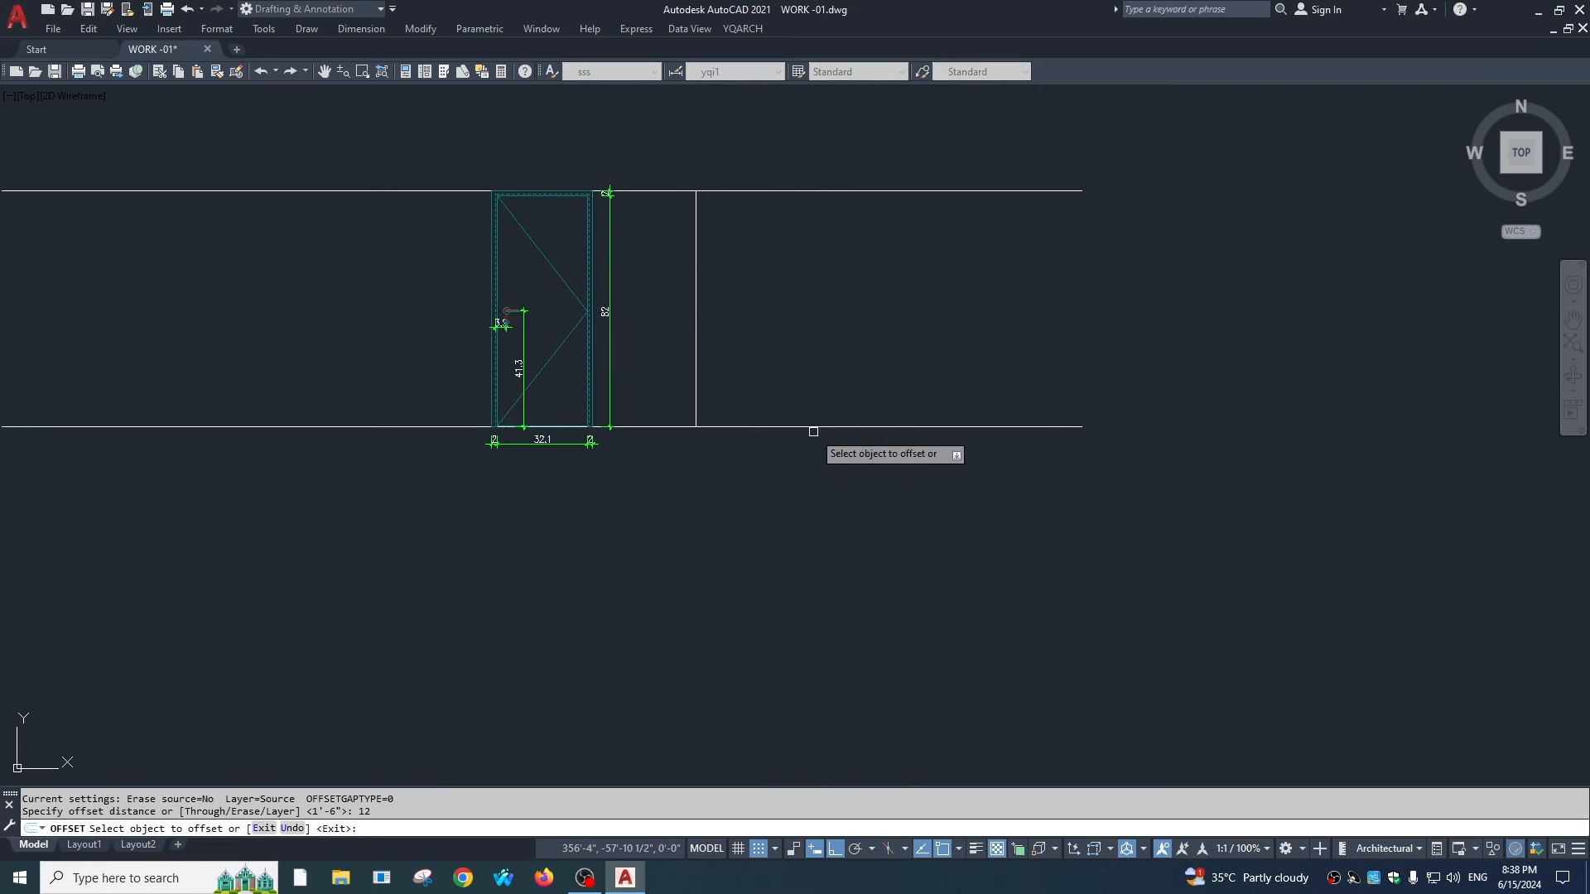
left_click(813, 428)
left_click(787, 410)
key("Escape")
type("f")
key("Return")
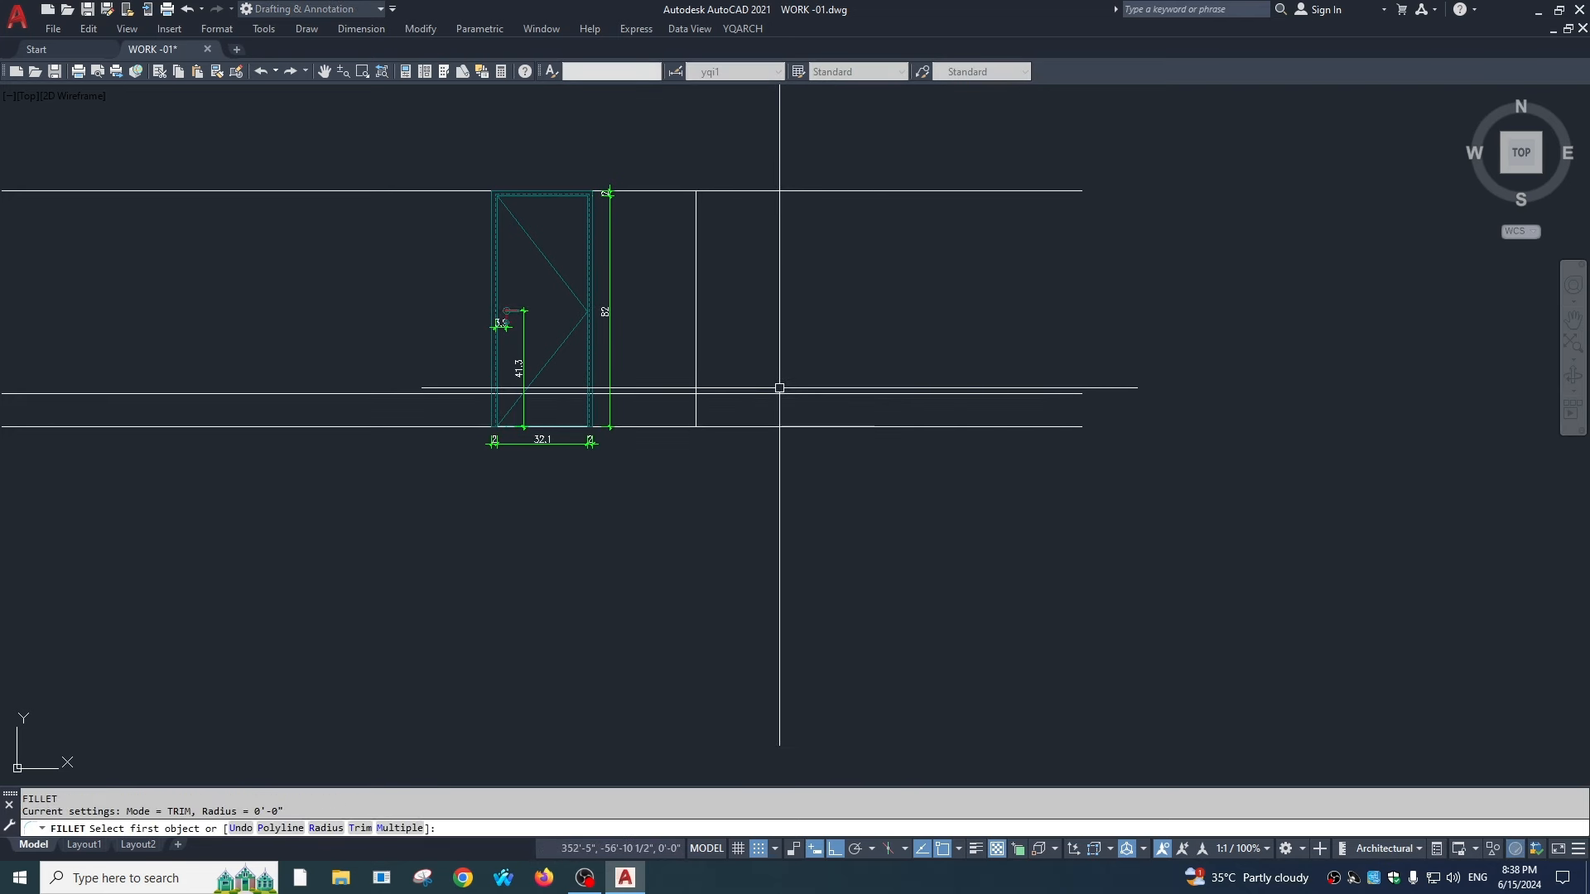
key("Escape")
Step: Offset the vertical line beside the door 6' to the right to bound the window opening
type("o")
key("Return")
type("6")
key("Return")
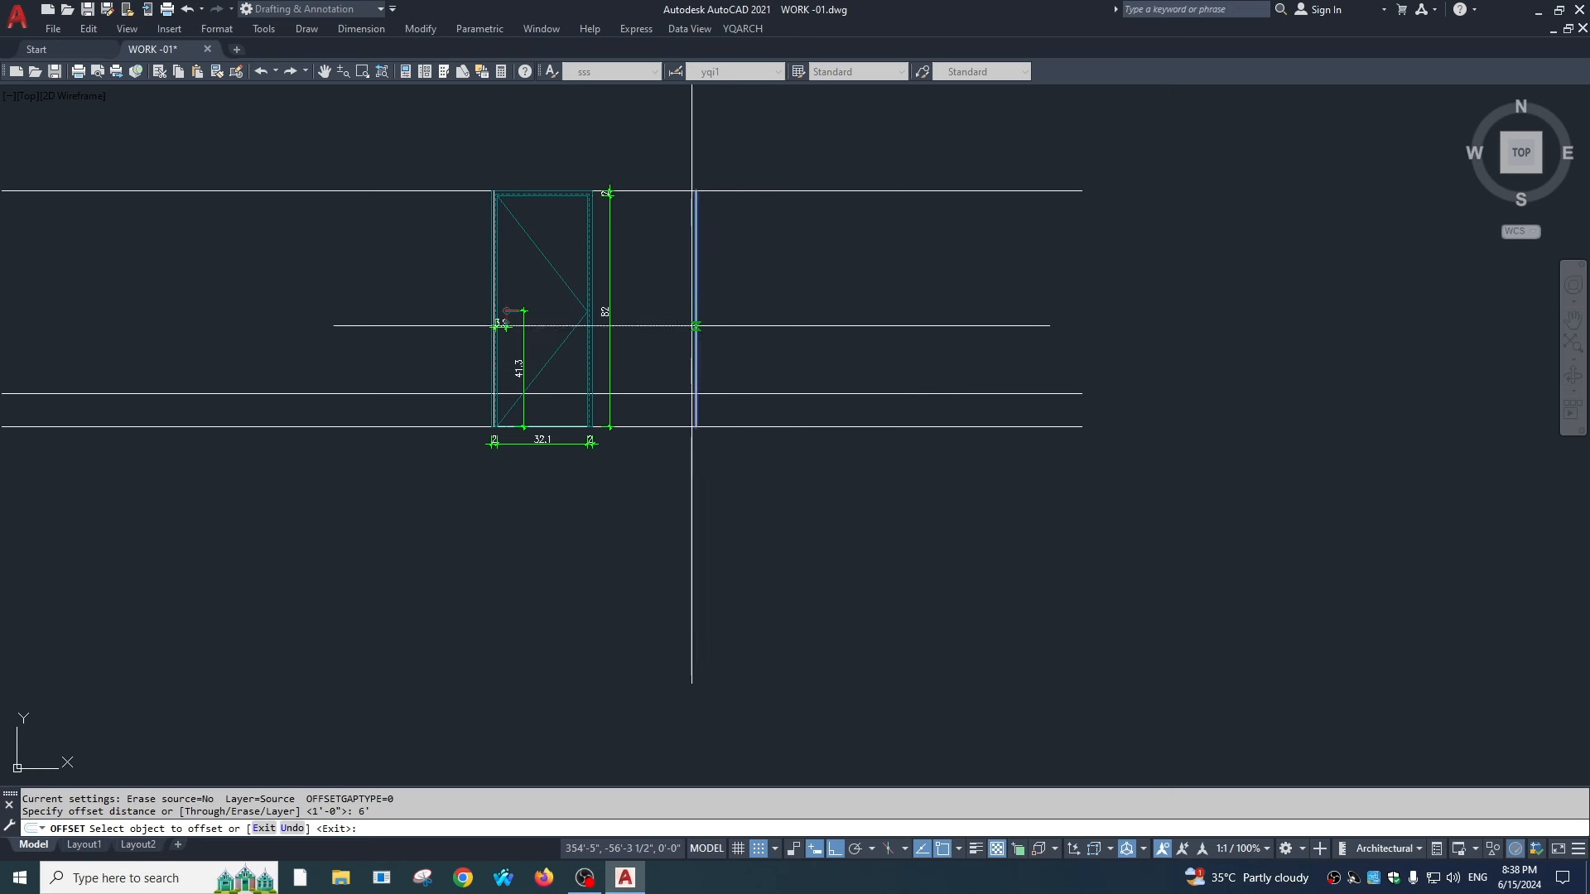
left_click(692, 325)
left_click(947, 380)
middle_click_drag(933, 329, 922, 440)
key("Escape")
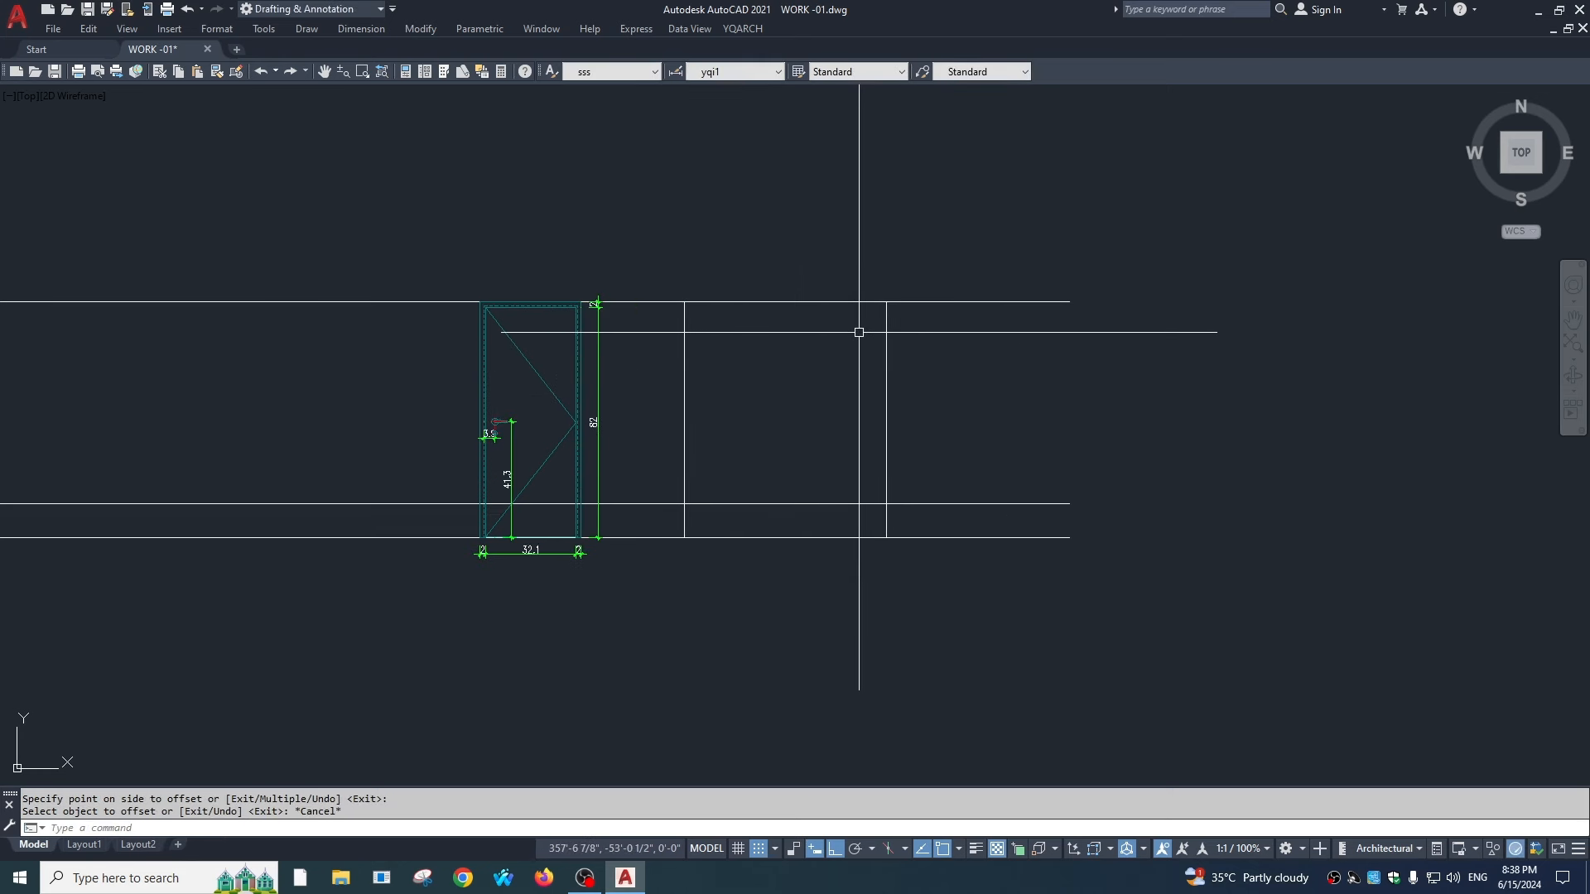
Step: Draw a two-sash sliding window elevation with a one-sash transom using WDE, spanning two corners between the sill line and the upper line
key("Return")
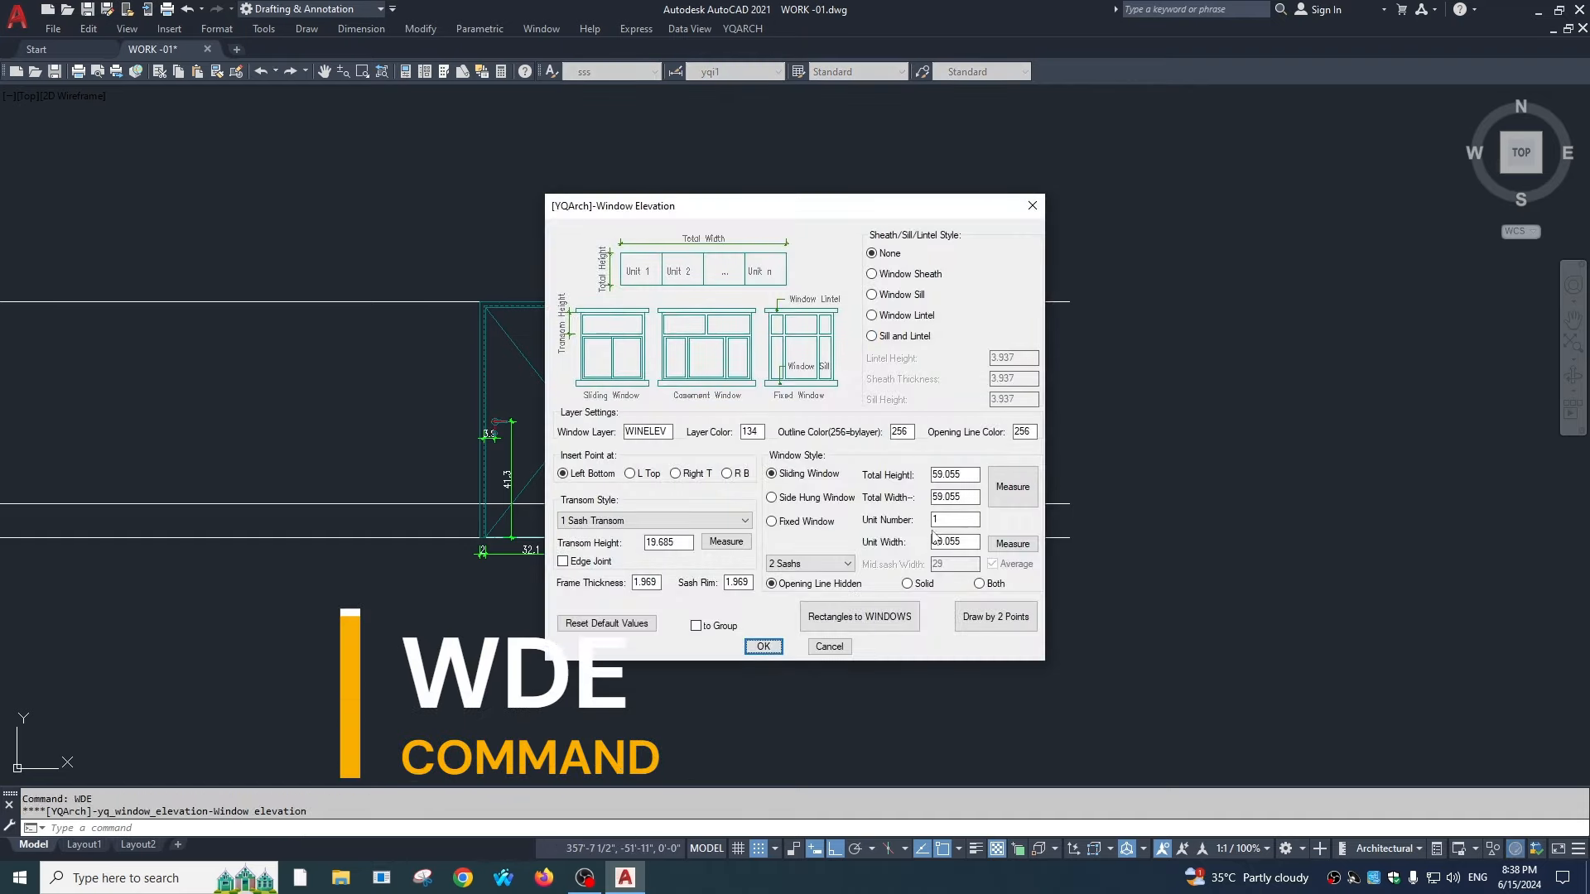
left_click(995, 621)
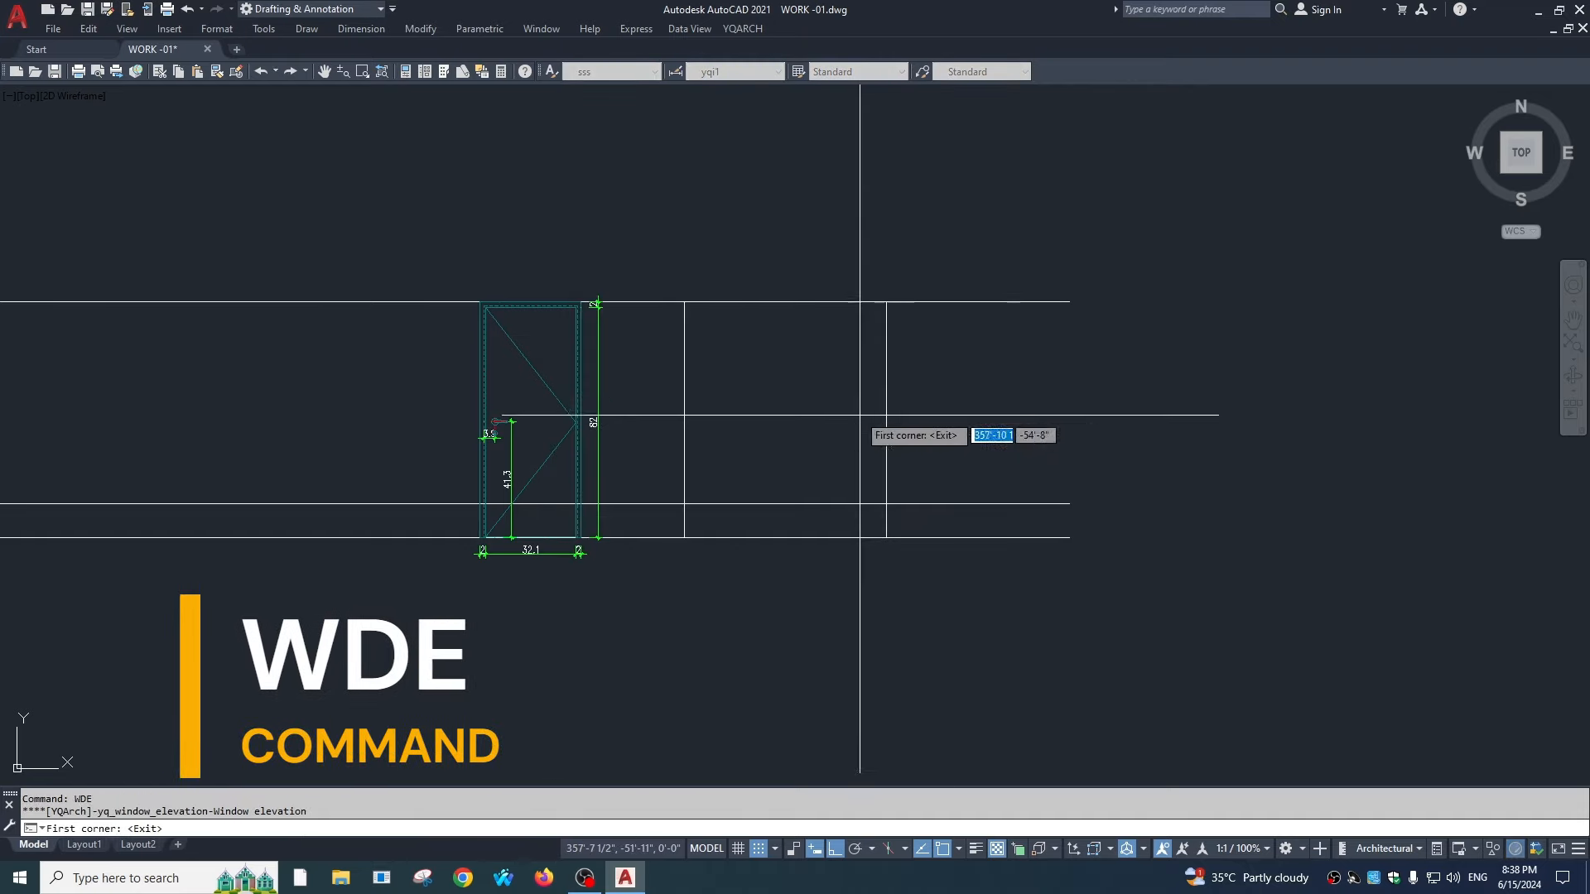
left_click(885, 303)
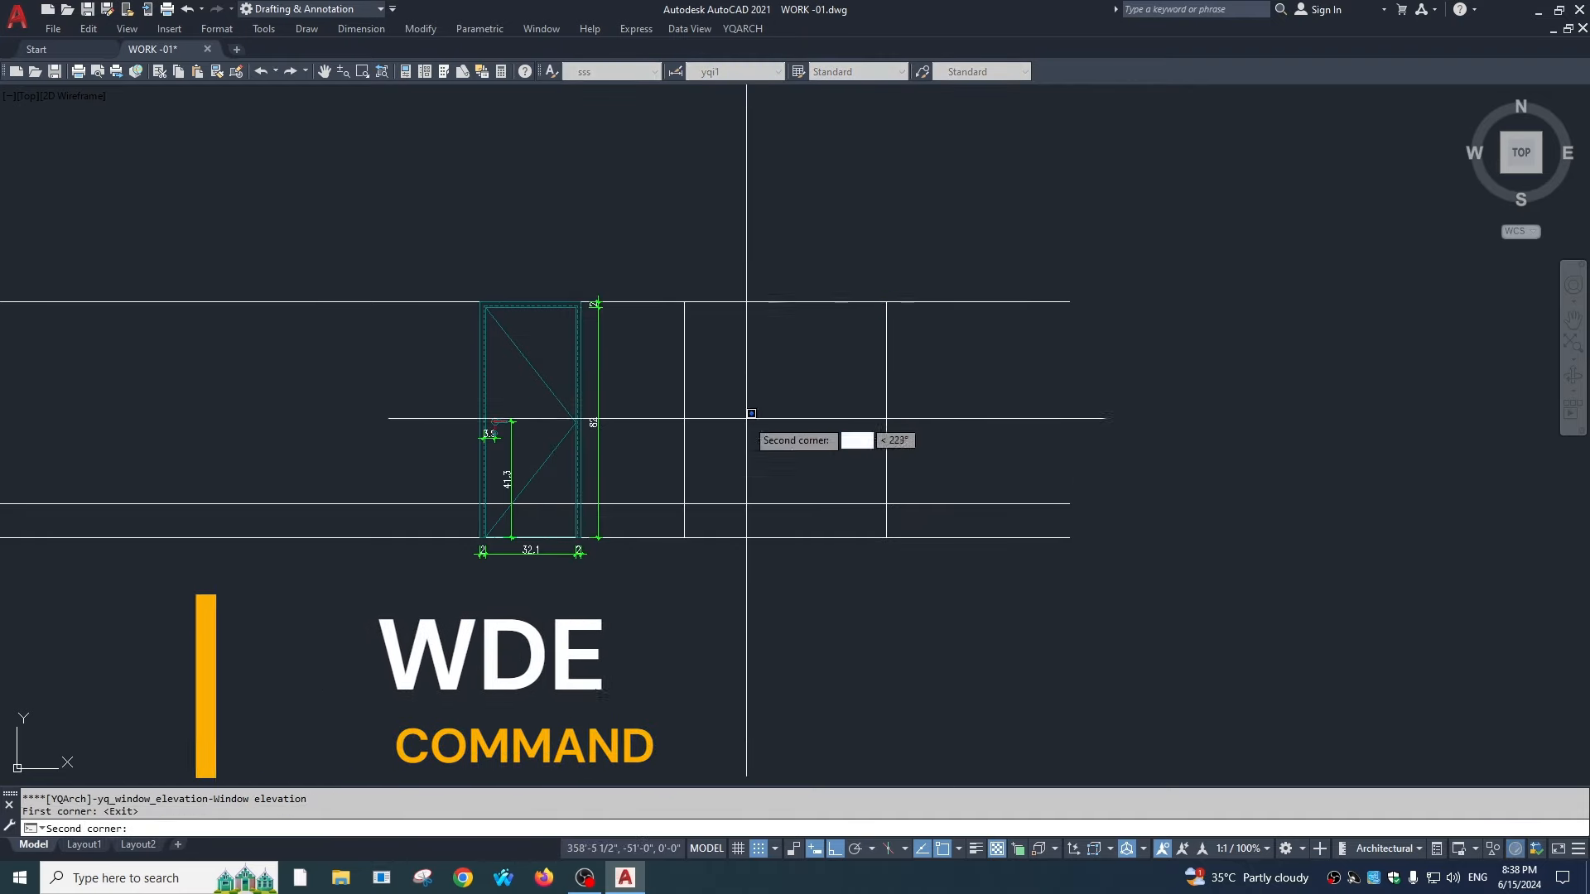
left_click(684, 537)
scroll(844, 437, "up", 4)
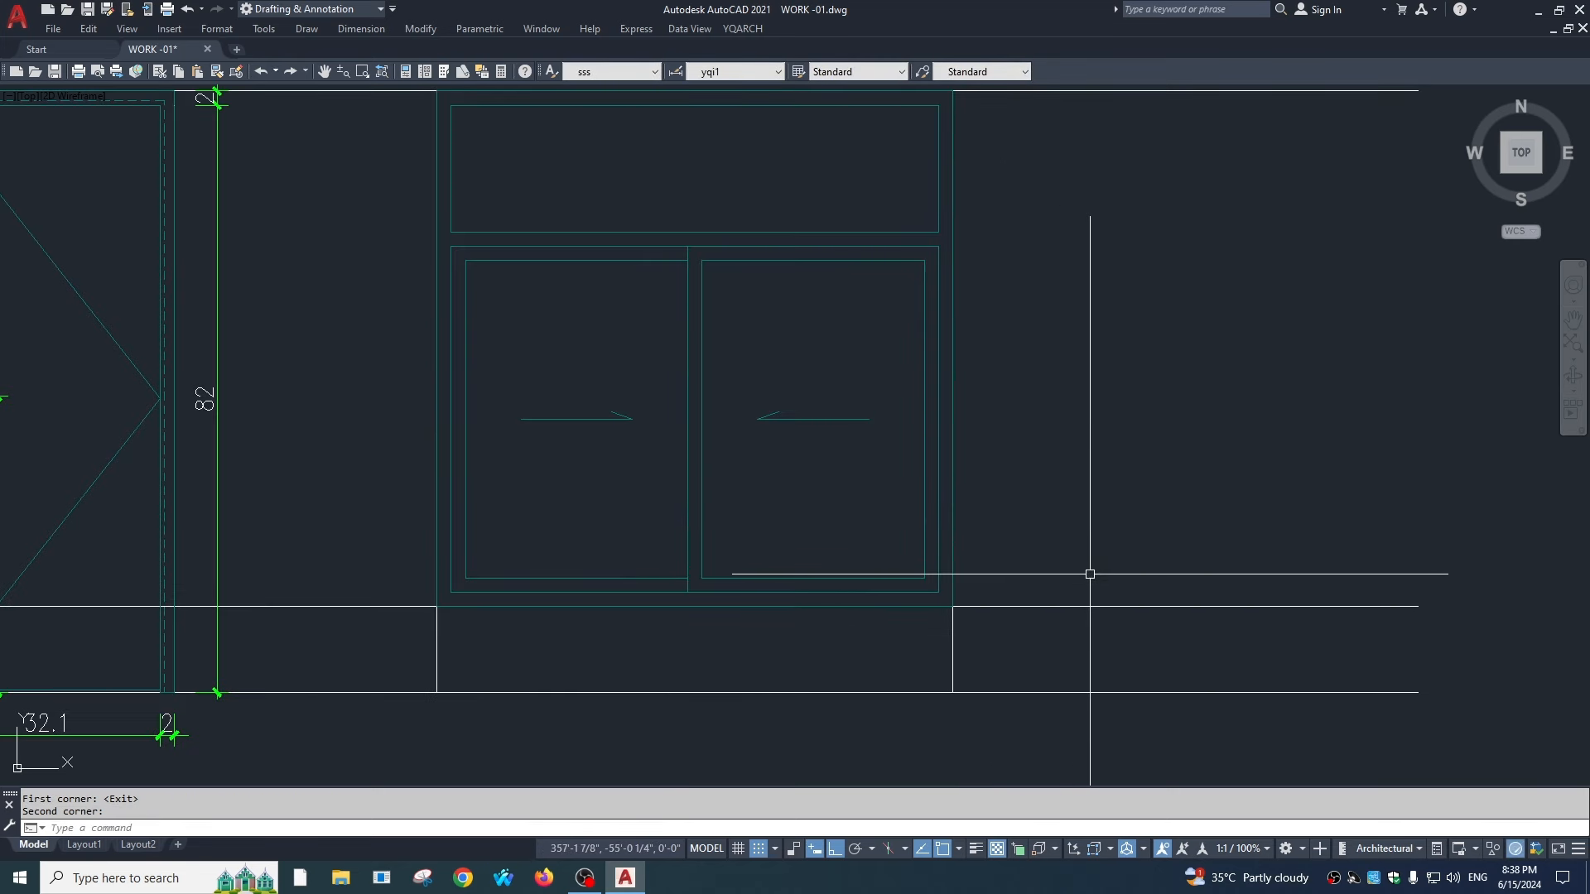
Step: Draw a window section using WDS, spanning vertically from the upper line to the sill line, to the right of the window elevation
scroll(908, 539, "down", 4)
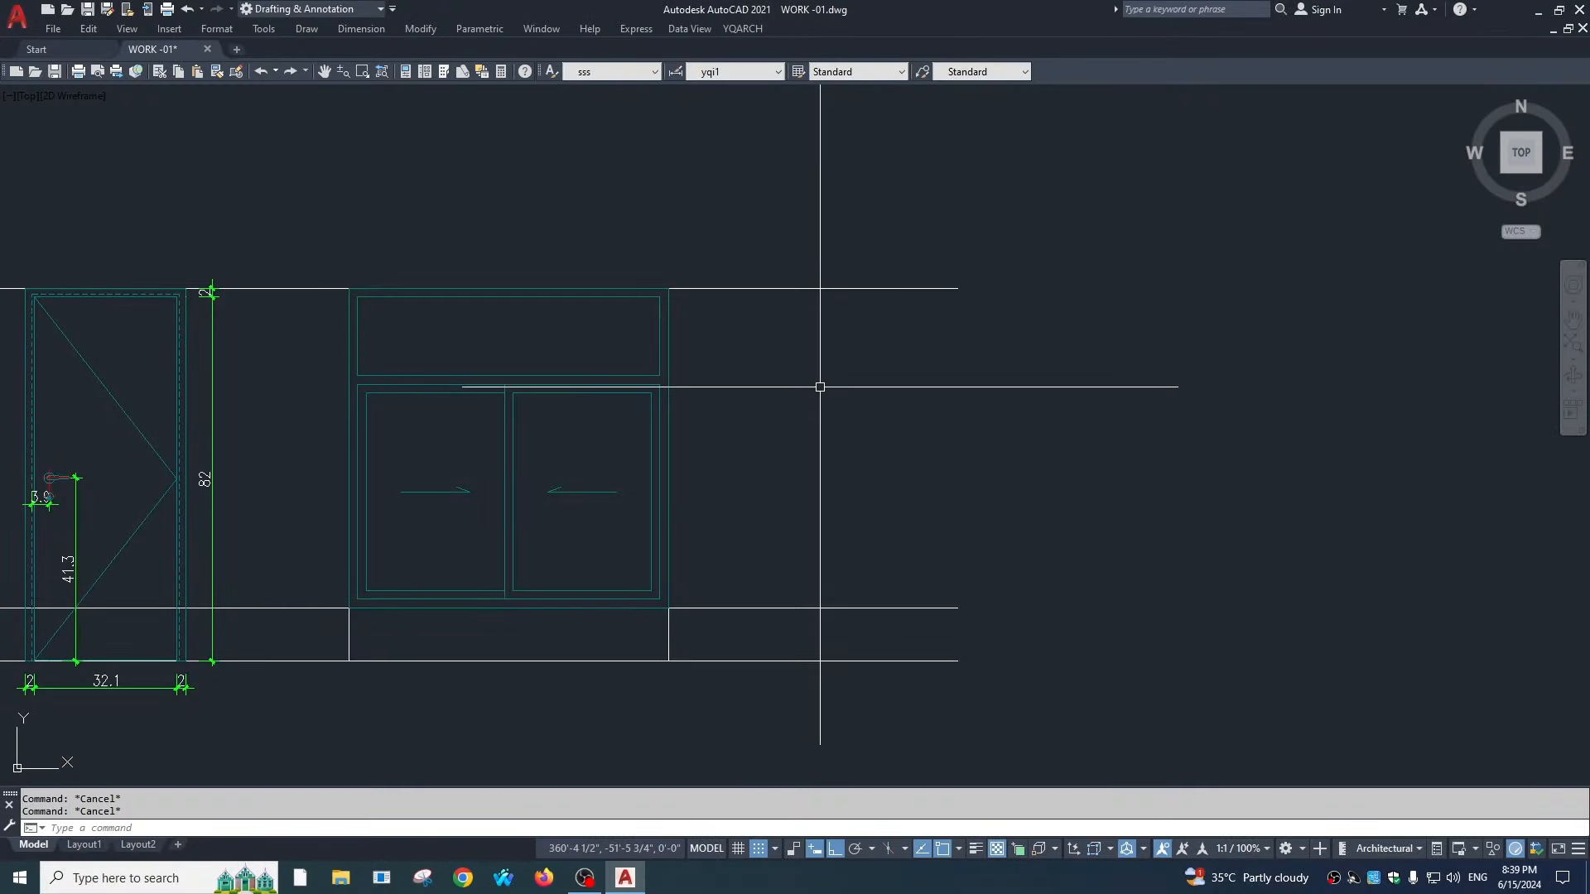
type("wws")
key("Return")
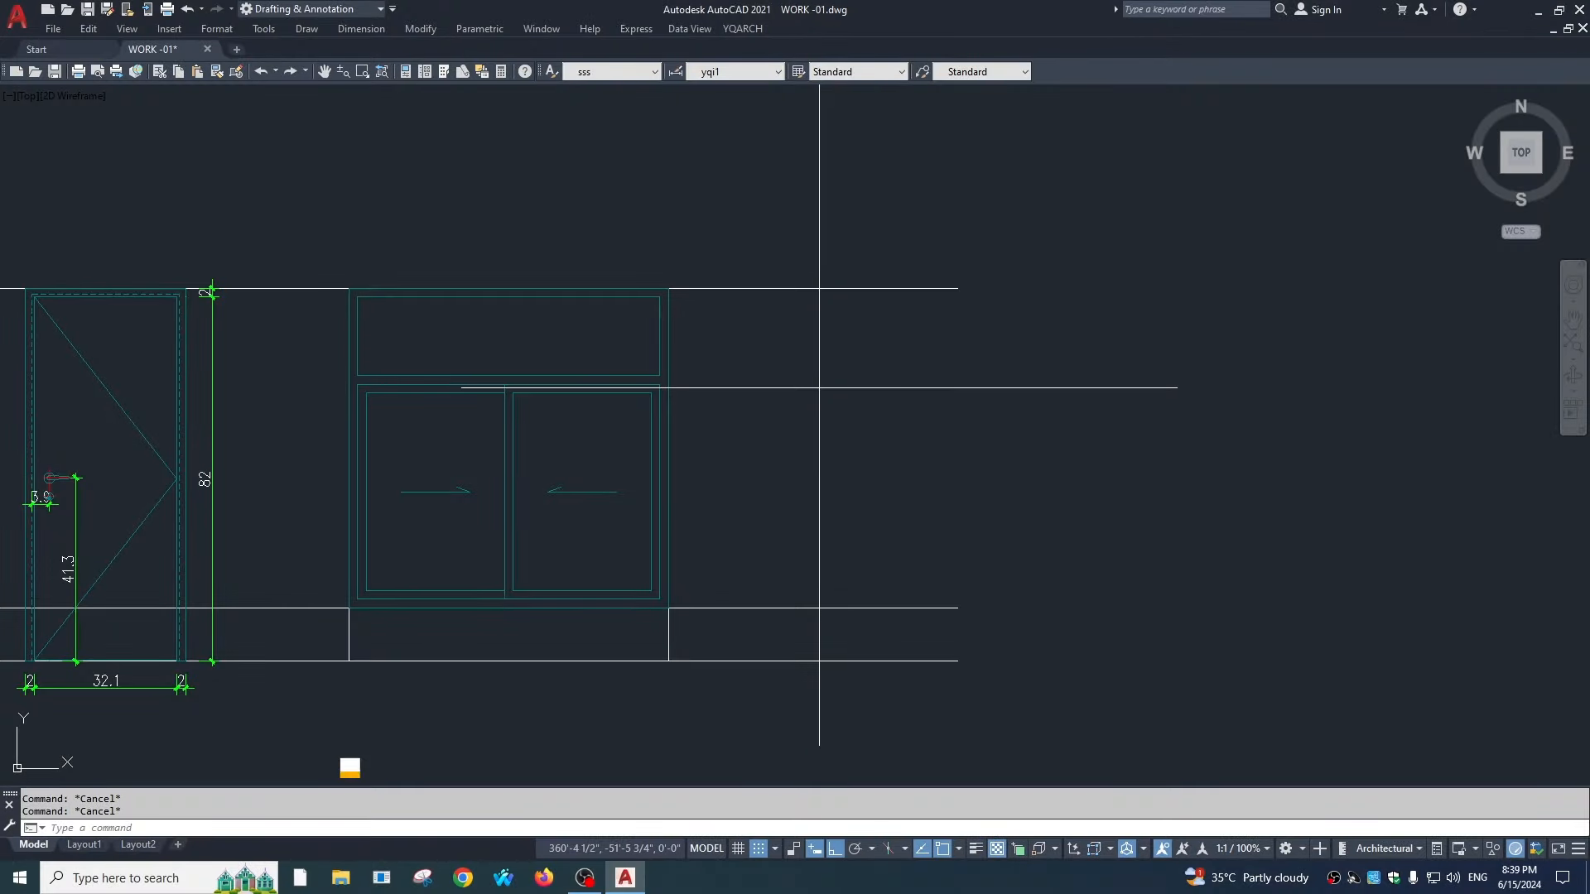
left_click(816, 288)
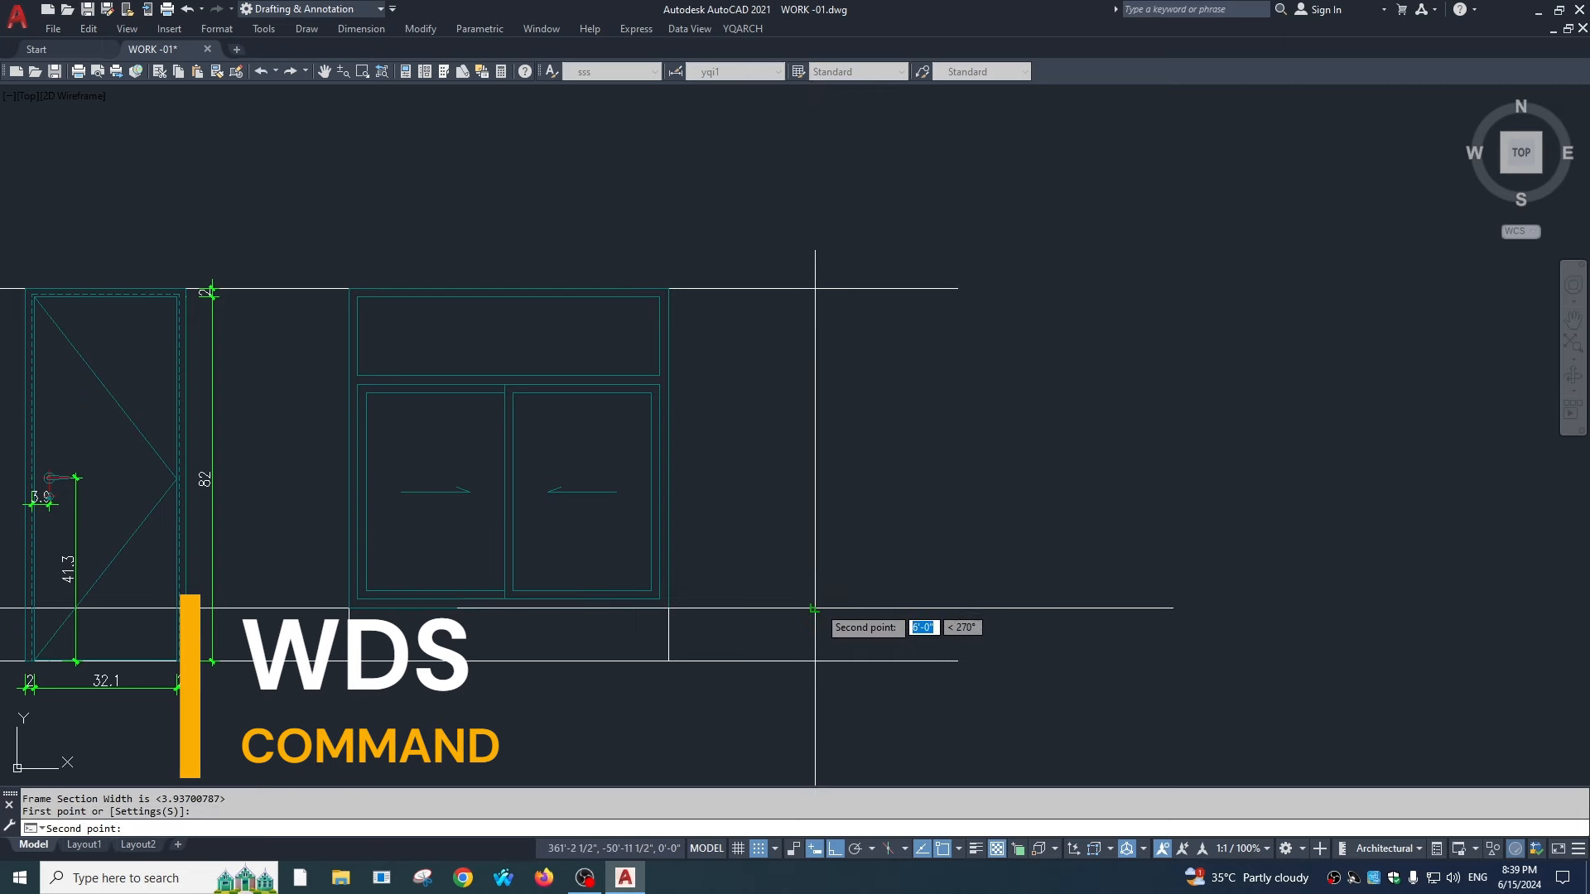
left_click(814, 609)
scroll(887, 430, "up", 3)
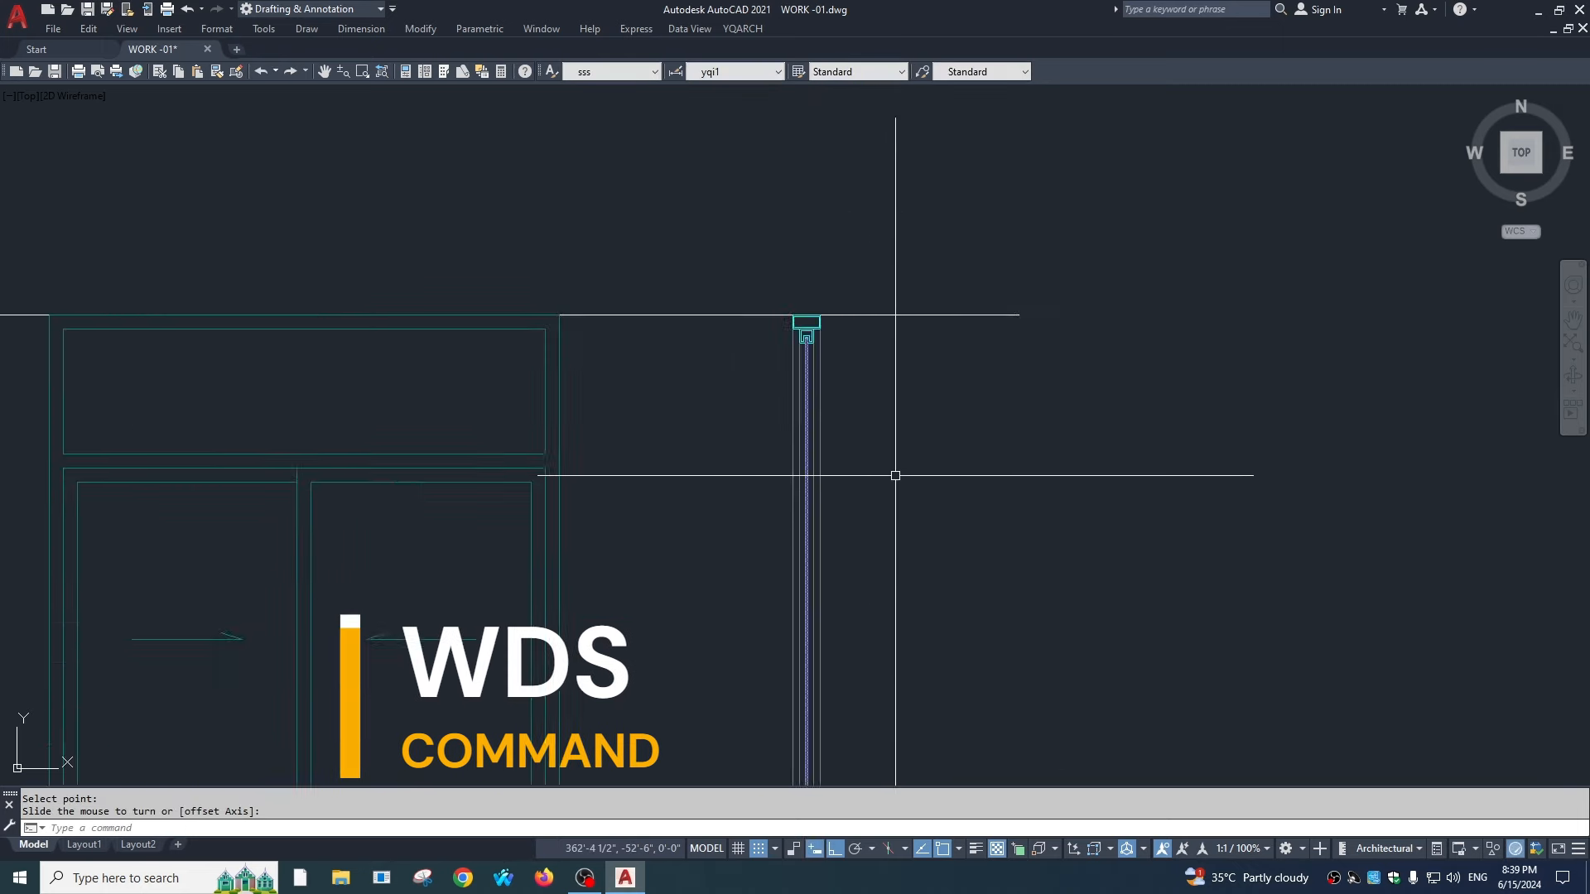
scroll(895, 475, "down", 3)
key("Escape")
Step: Examine the window section's head frame, glazing and sill frame details
scroll(961, 497, "up", 3)
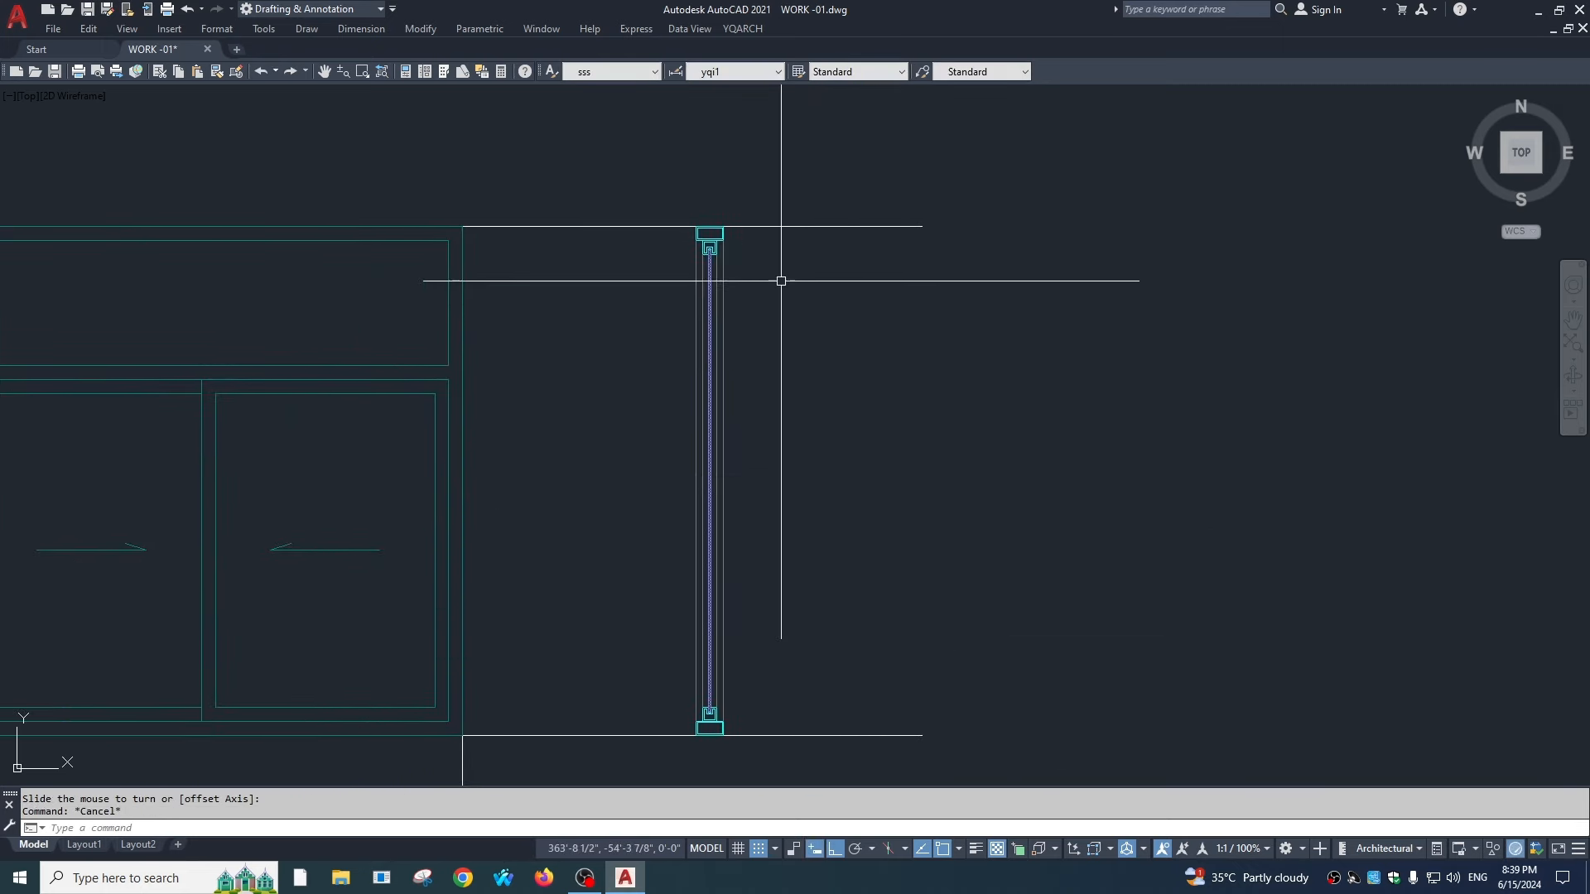
scroll(750, 211, "up", 4)
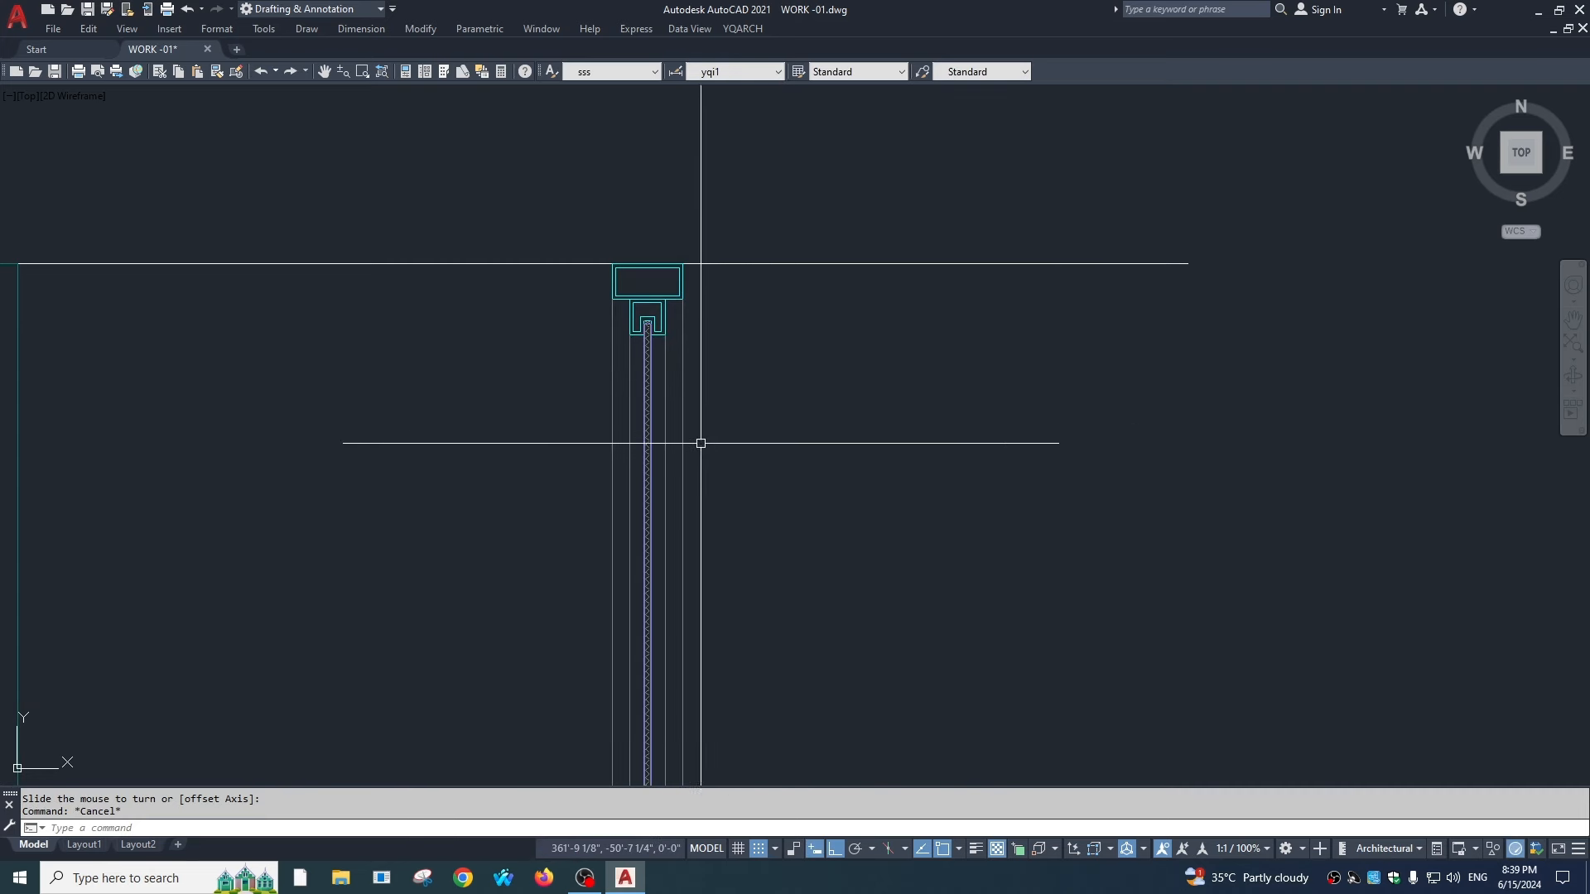
scroll(745, 414, "down", 2)
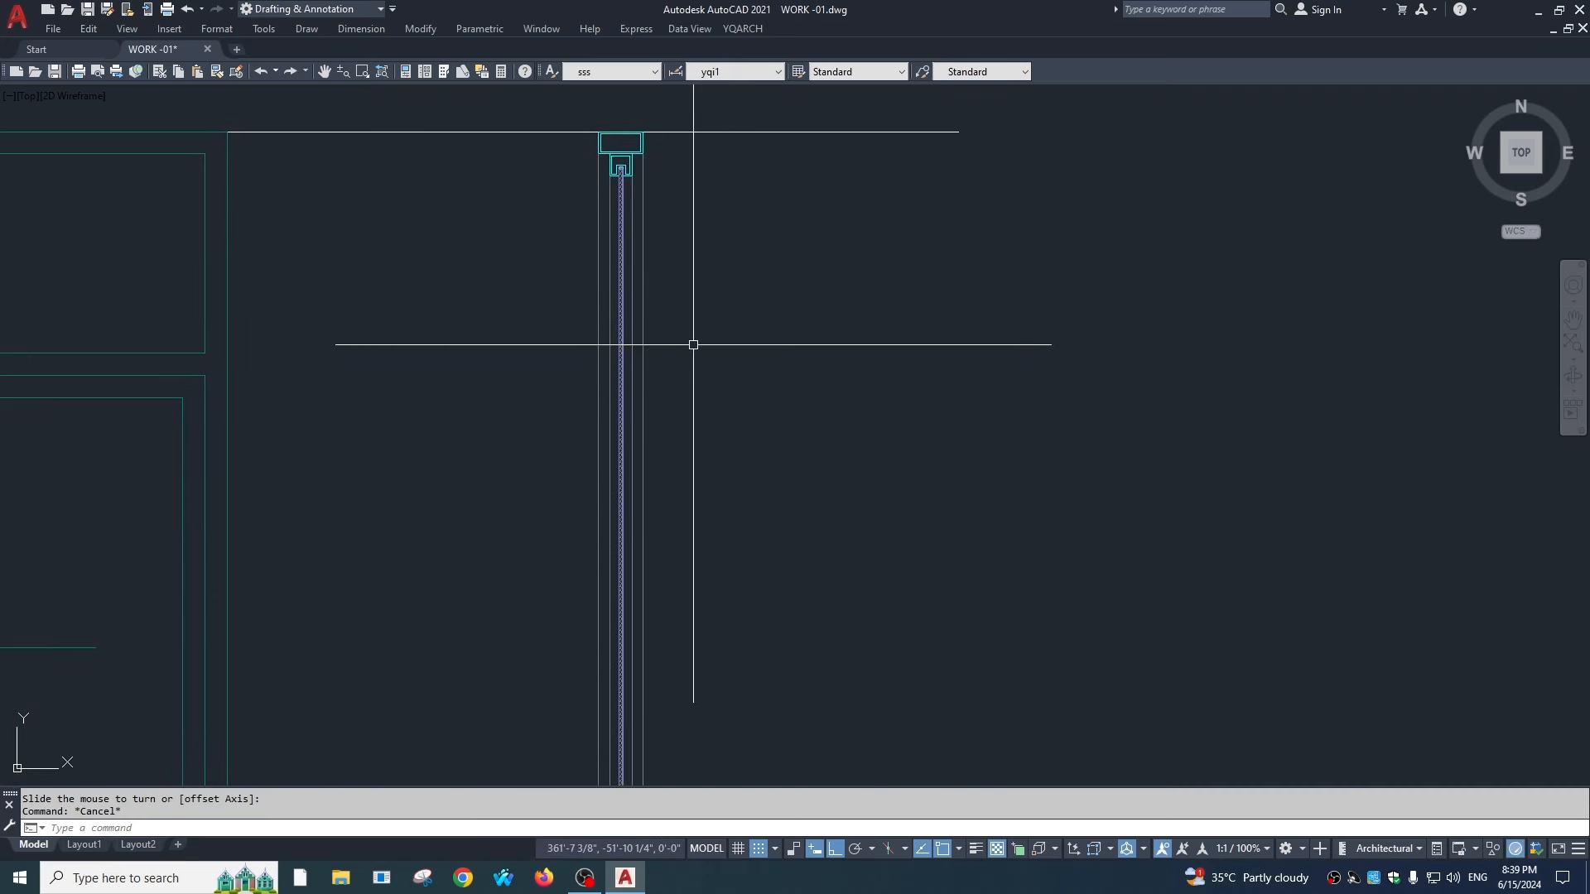
scroll(639, 331, "down", 4)
scroll(662, 323, "up", 2)
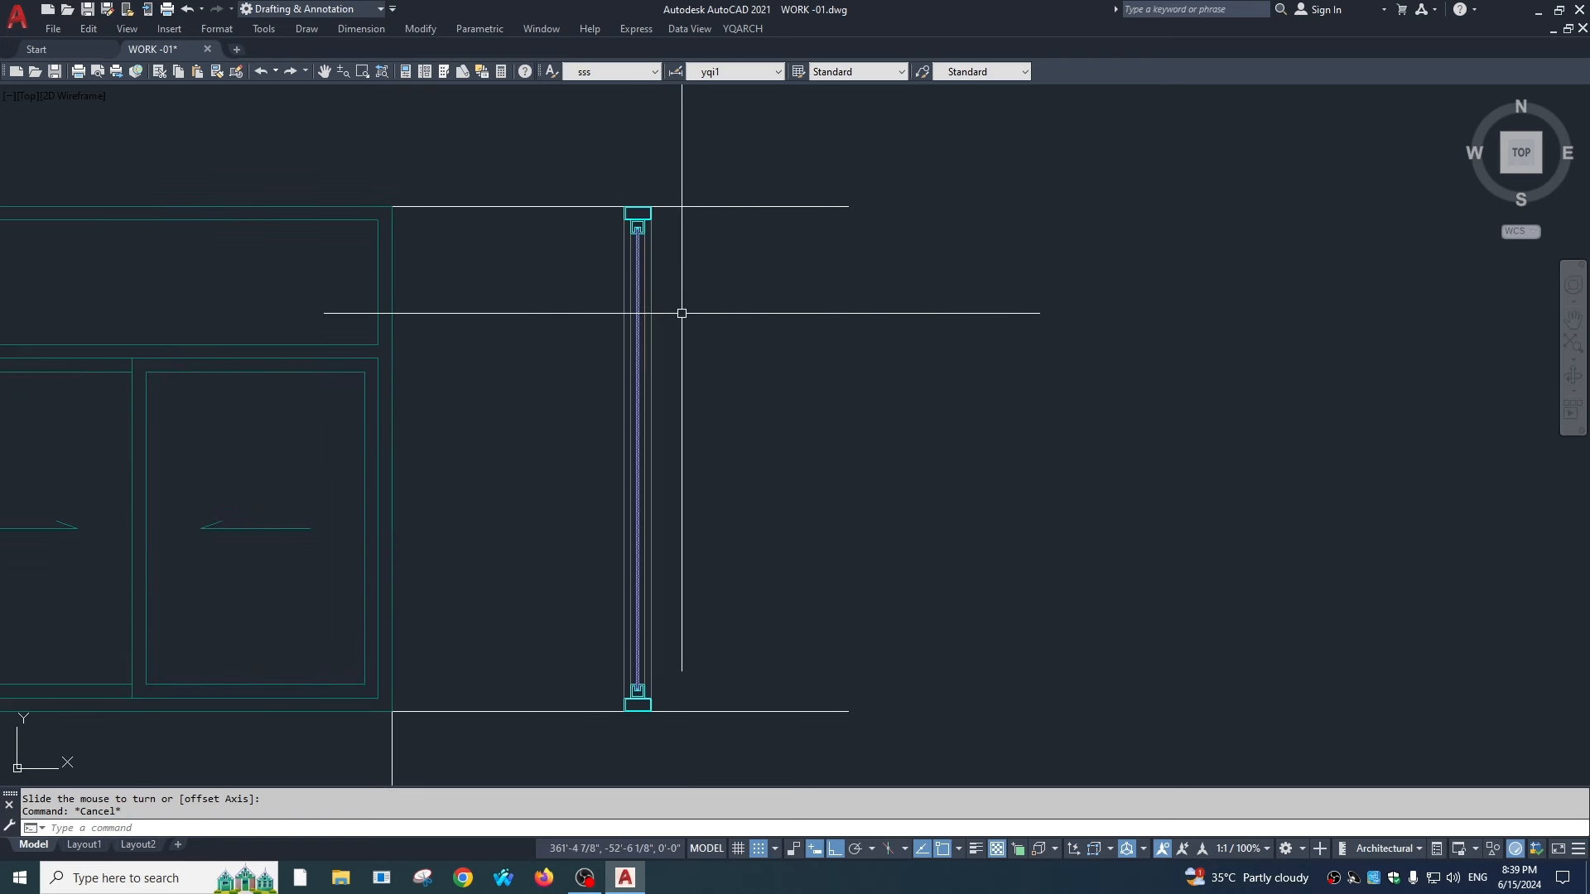
scroll(654, 712, "up", 8)
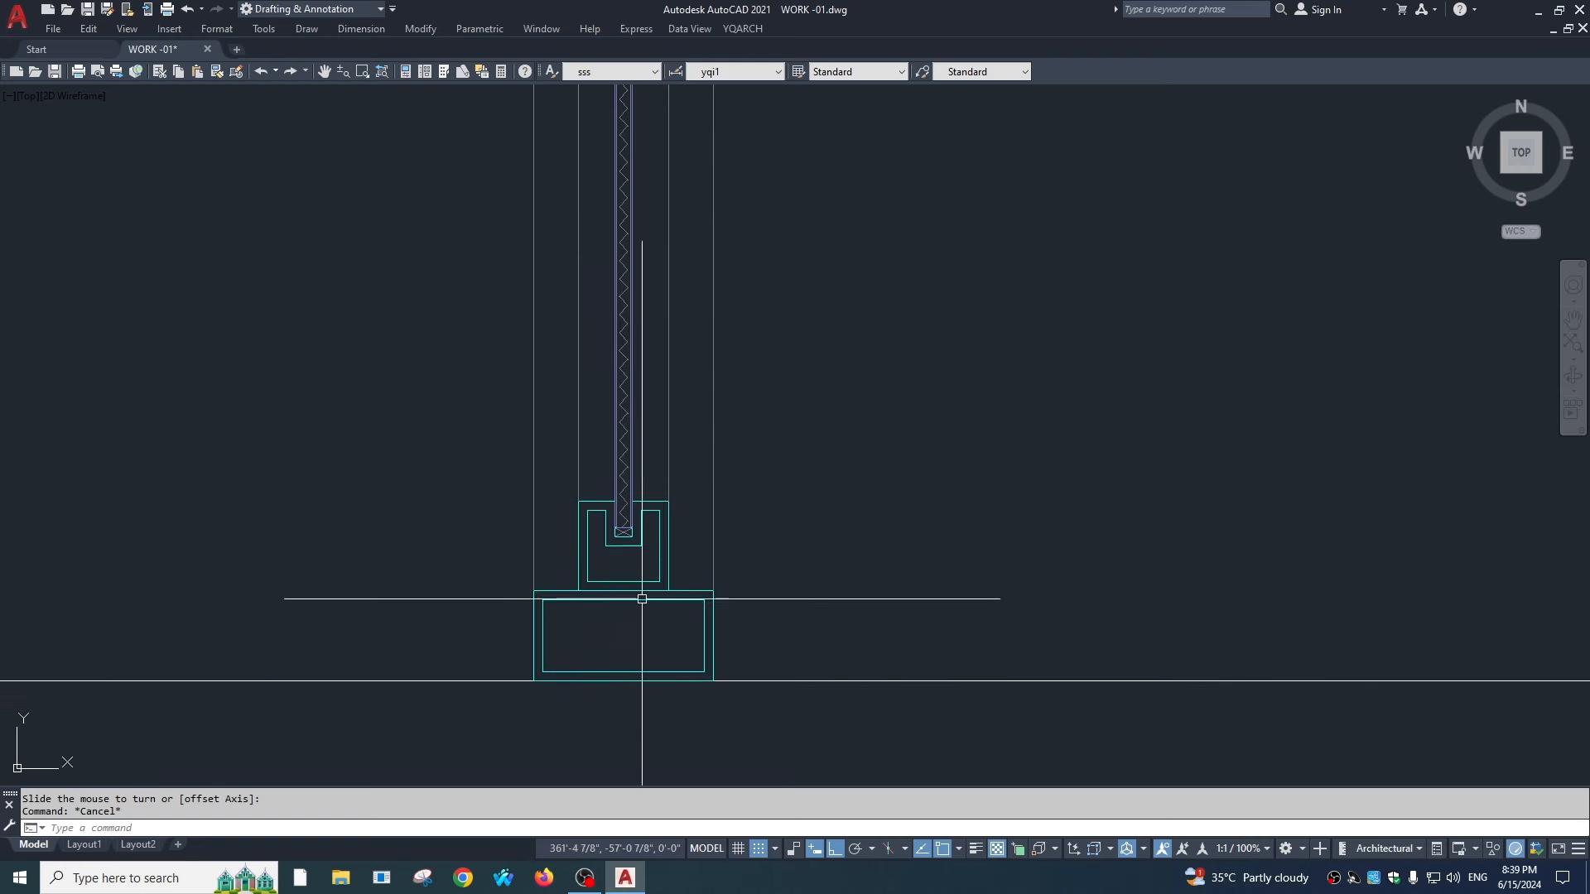
scroll(679, 521, "down", 6)
scroll(638, 415, "up", 2)
scroll(674, 461, "down", 2)
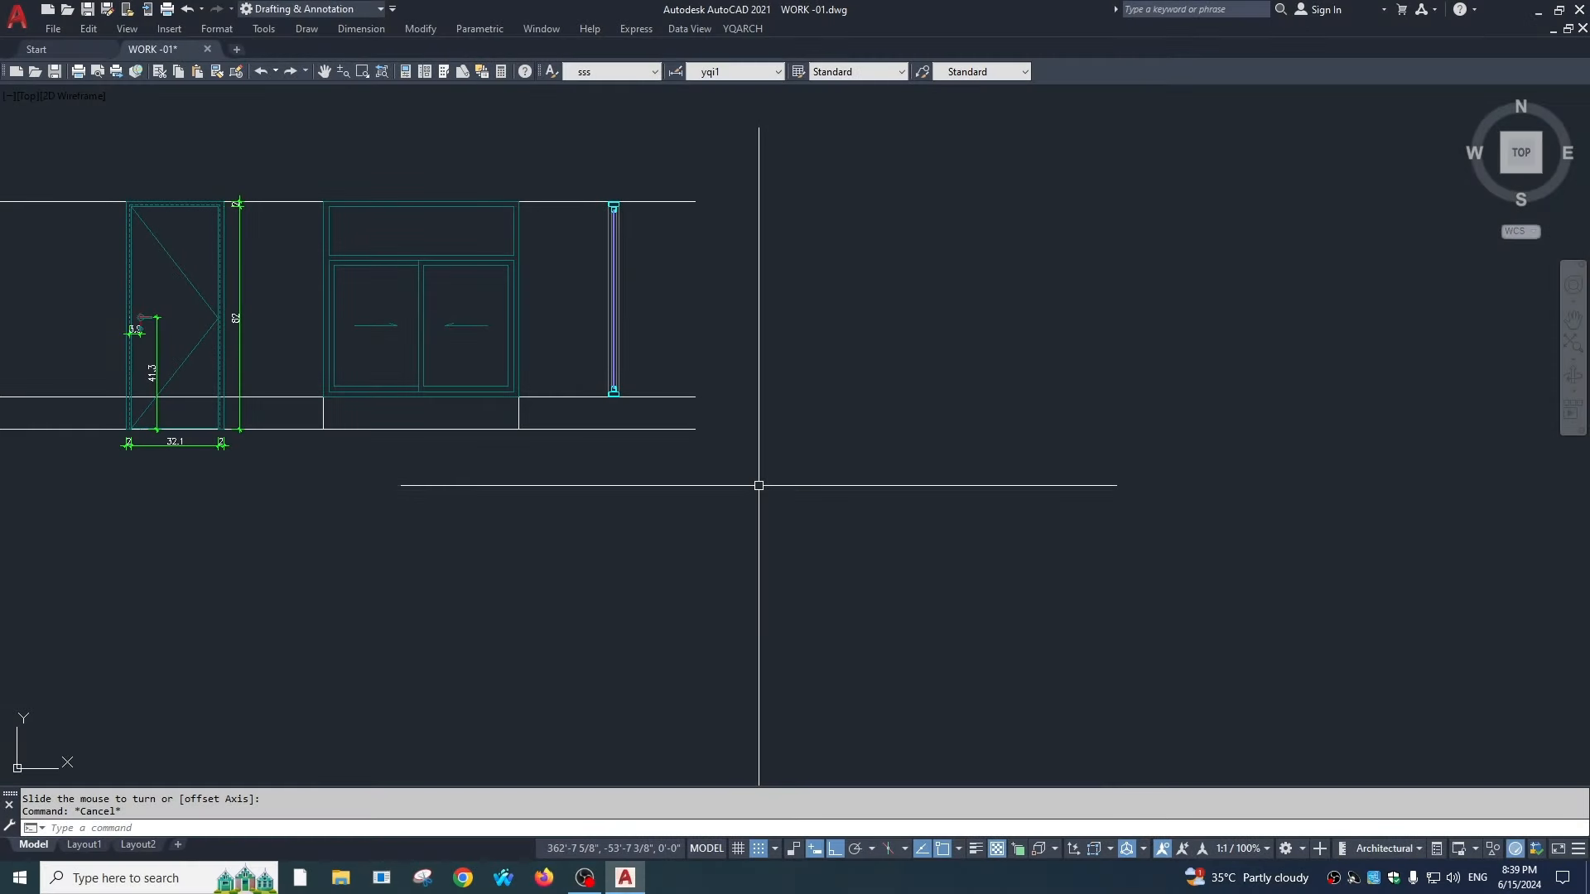
Step: Draw a vertical shutter section about 2'-8" tall using BY with the Section option, in the empty space right of the window section
key("Return")
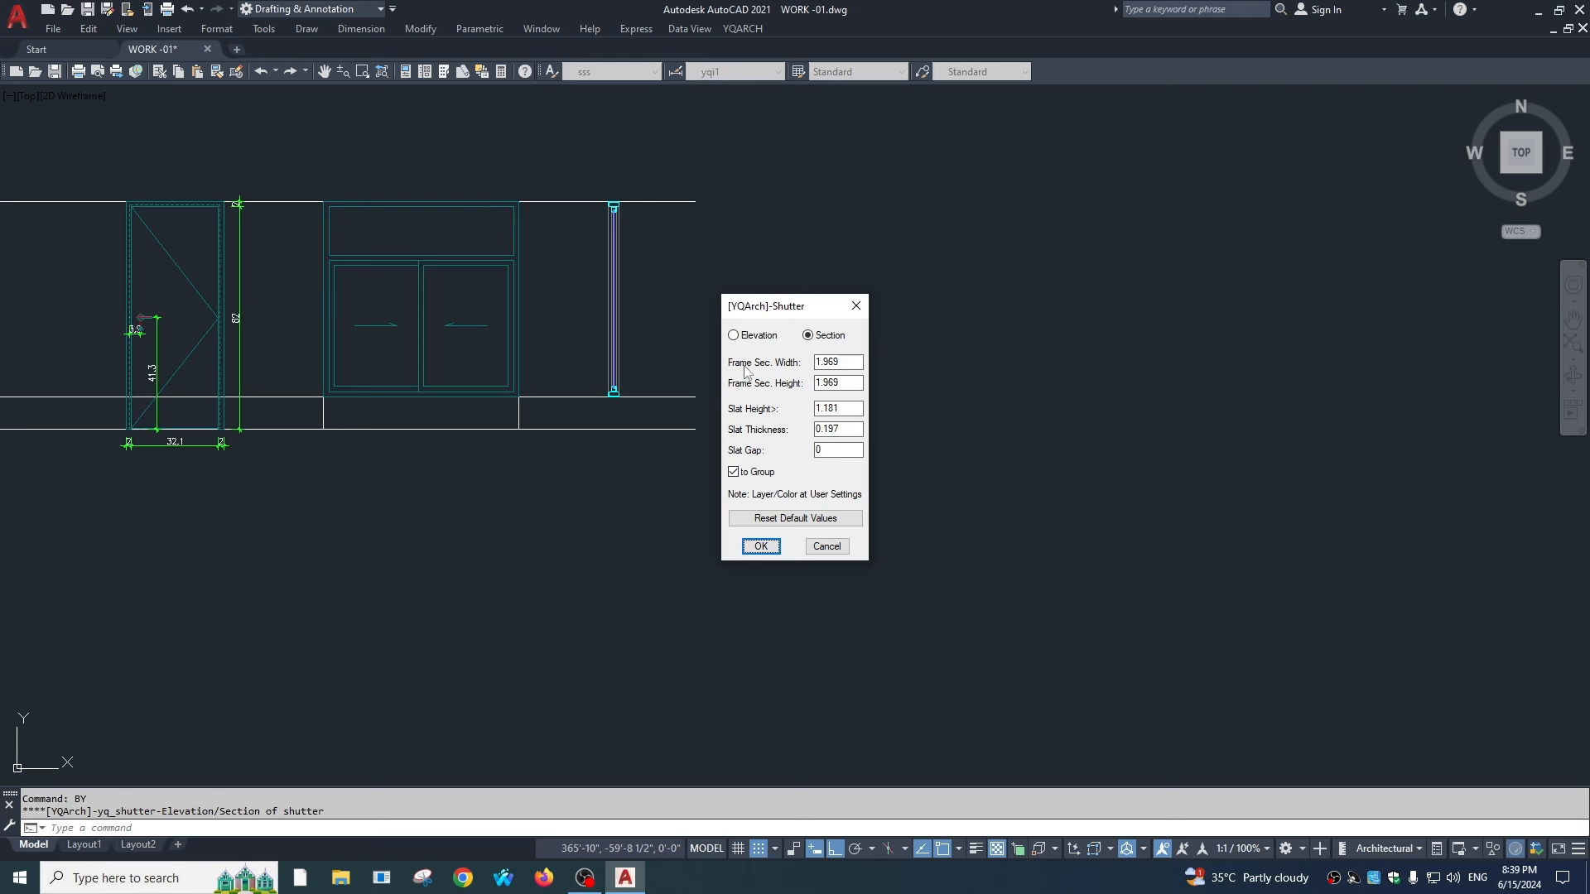
left_click(760, 546)
scroll(845, 312, "up", 2)
left_click(825, 273)
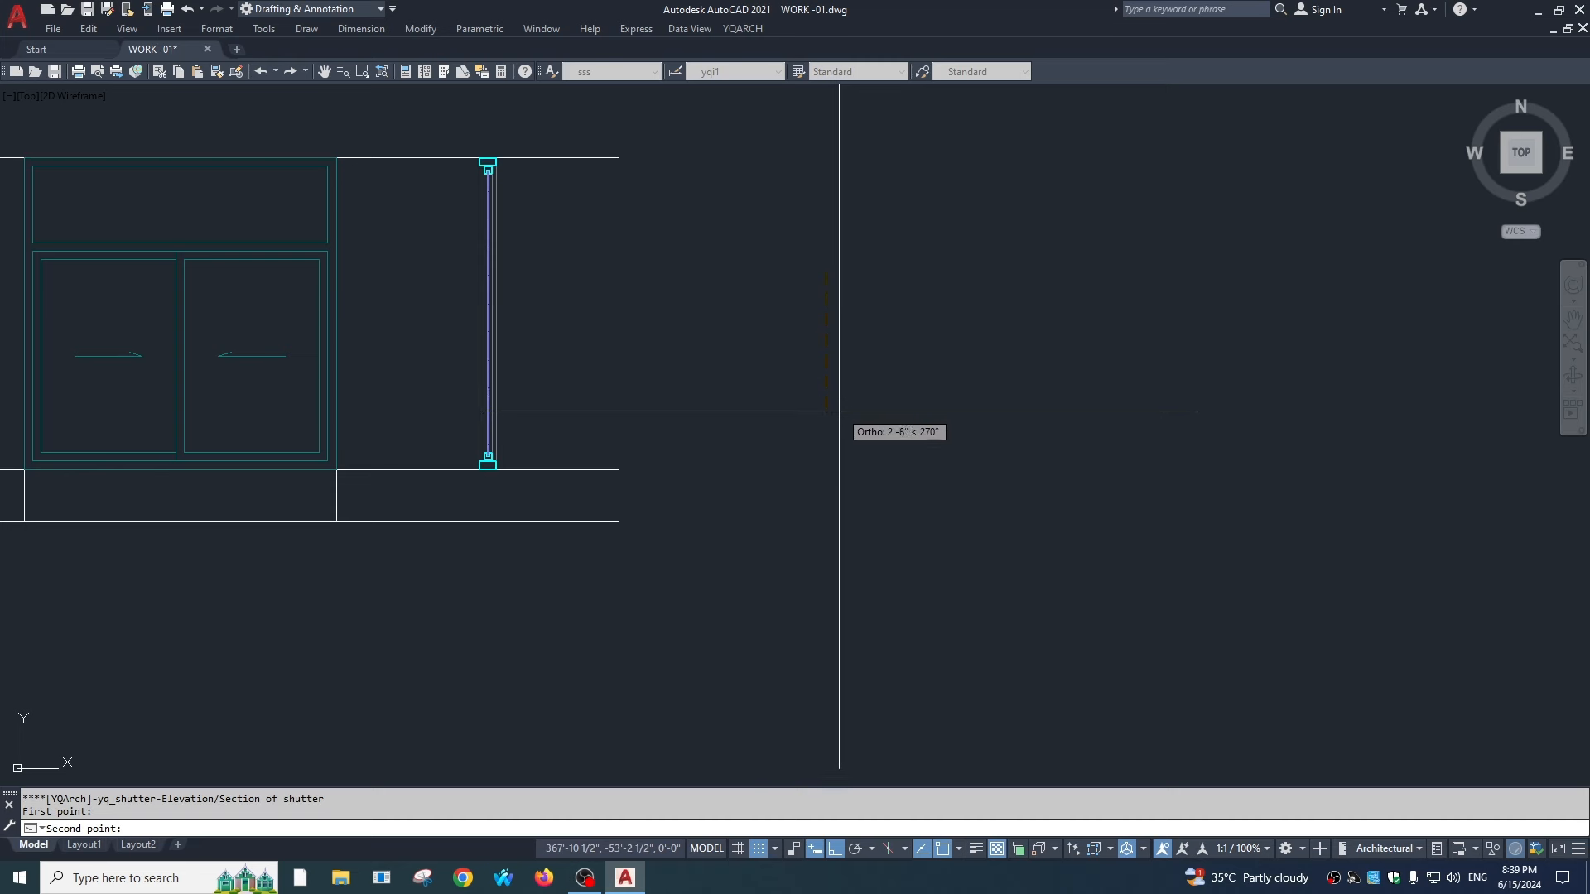
left_click(839, 411)
scroll(846, 319, "up", 2)
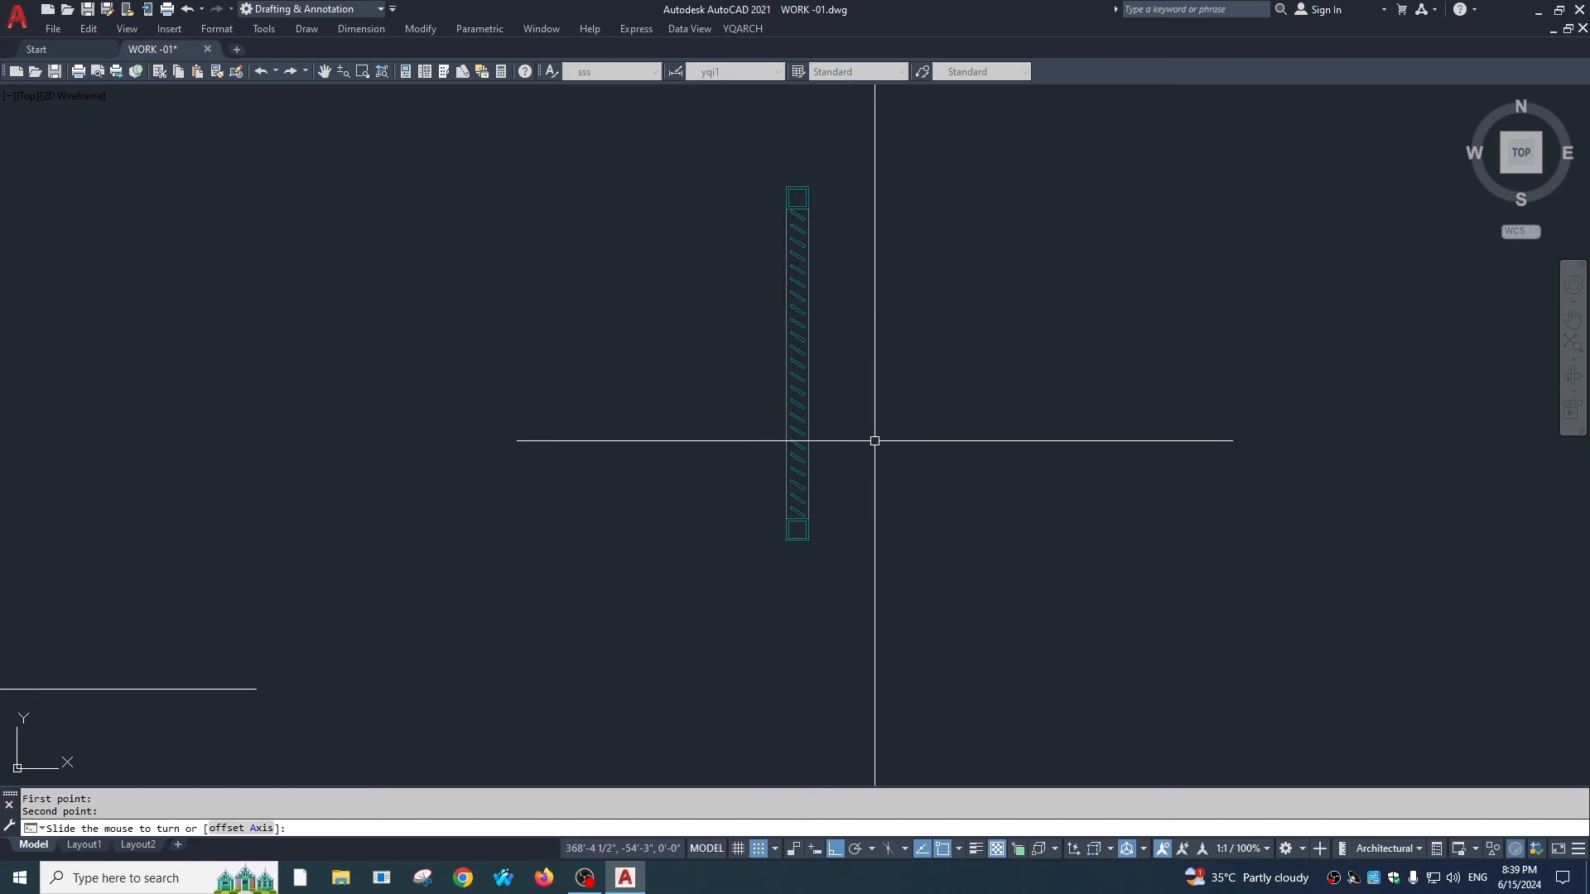
left_click(875, 352)
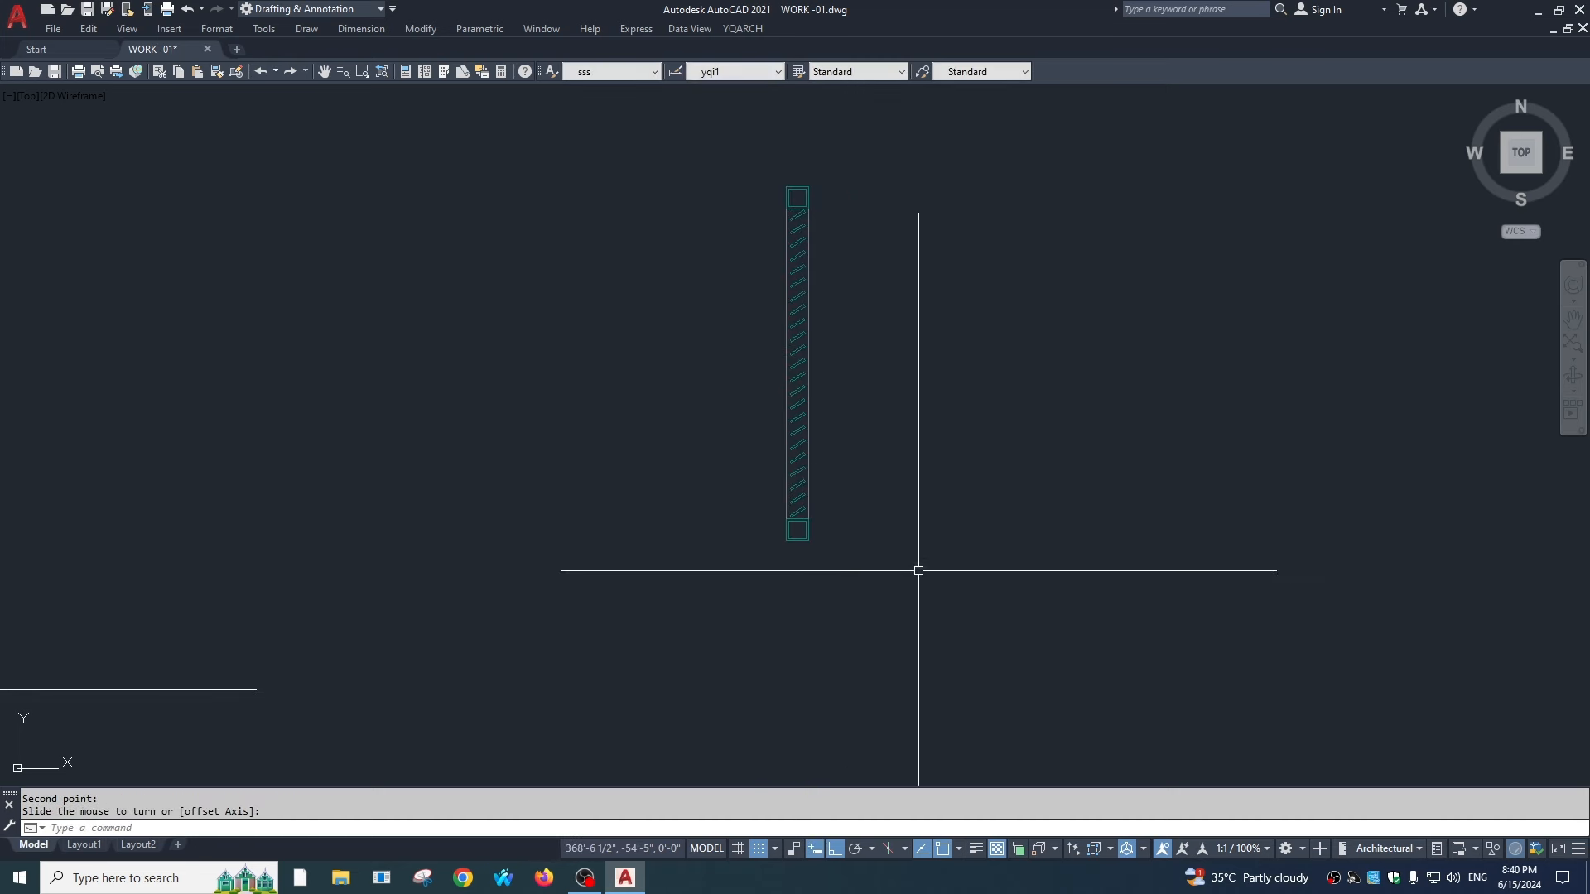
key("Escape")
middle_click_drag(829, 429, 819, 501)
middle_click_drag(876, 451, 793, 319)
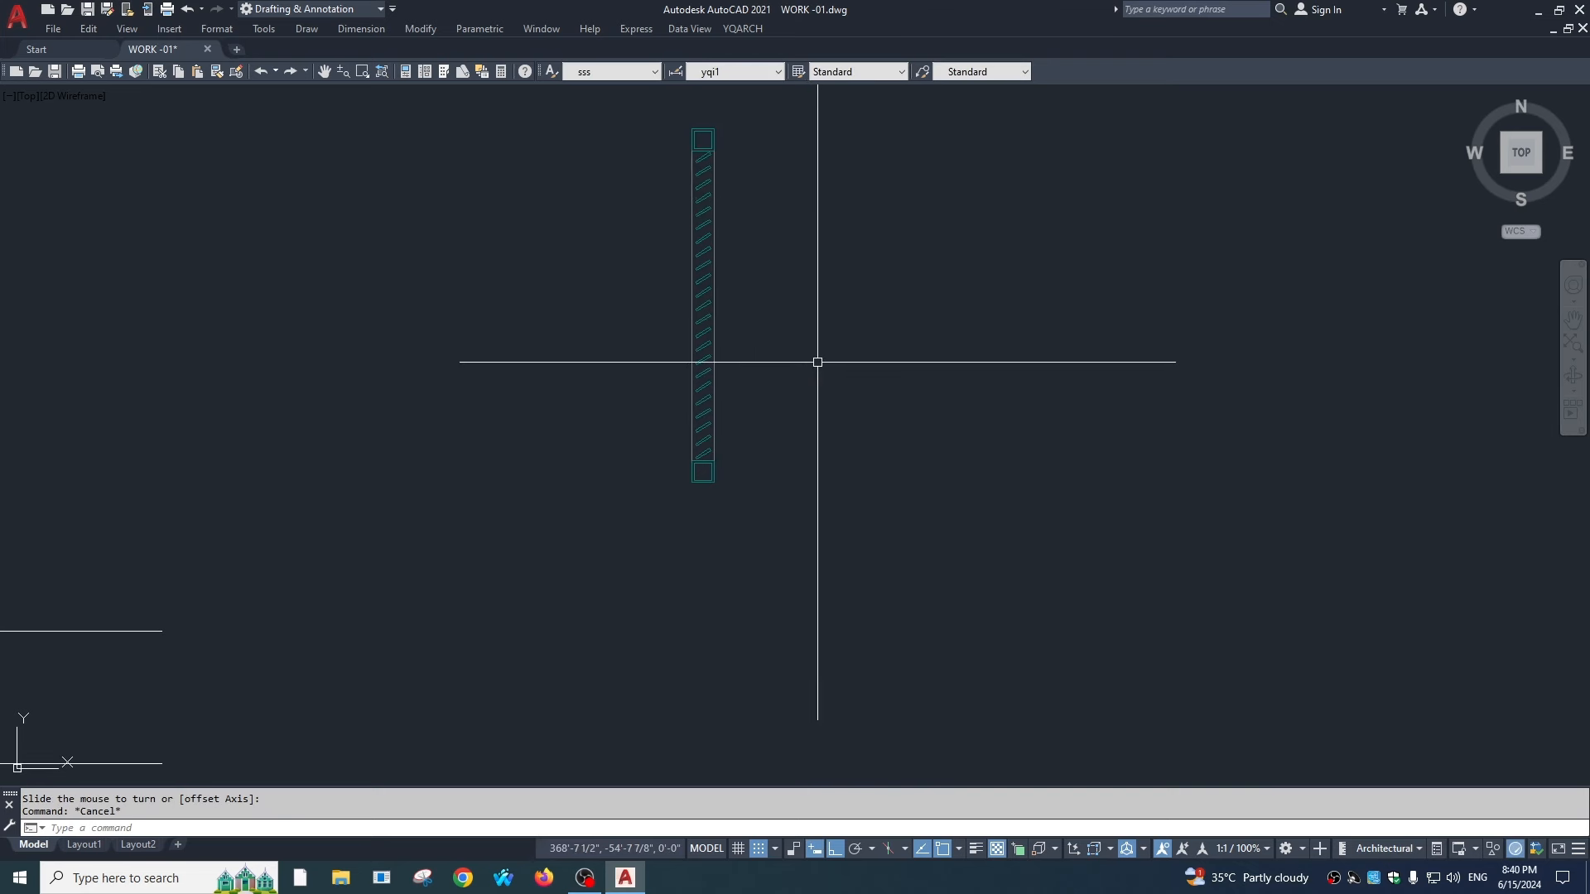
Step: Draw a roughly square shutter elevation using BY with the Elevation option, to the right of the shutter section
type("by")
key("Return")
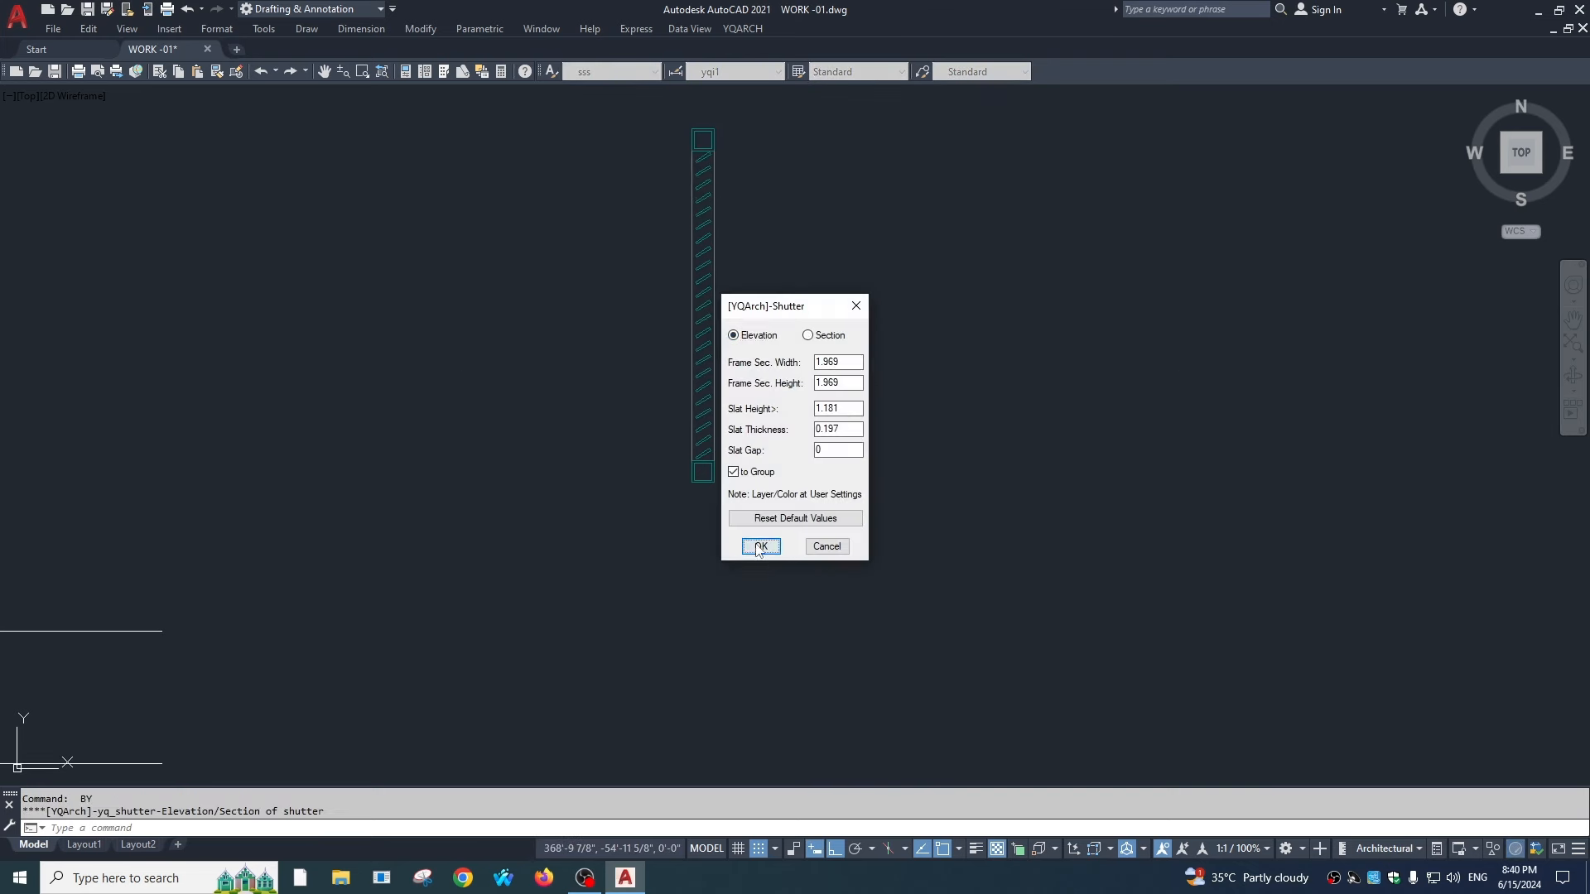
left_click(760, 546)
left_click(844, 256)
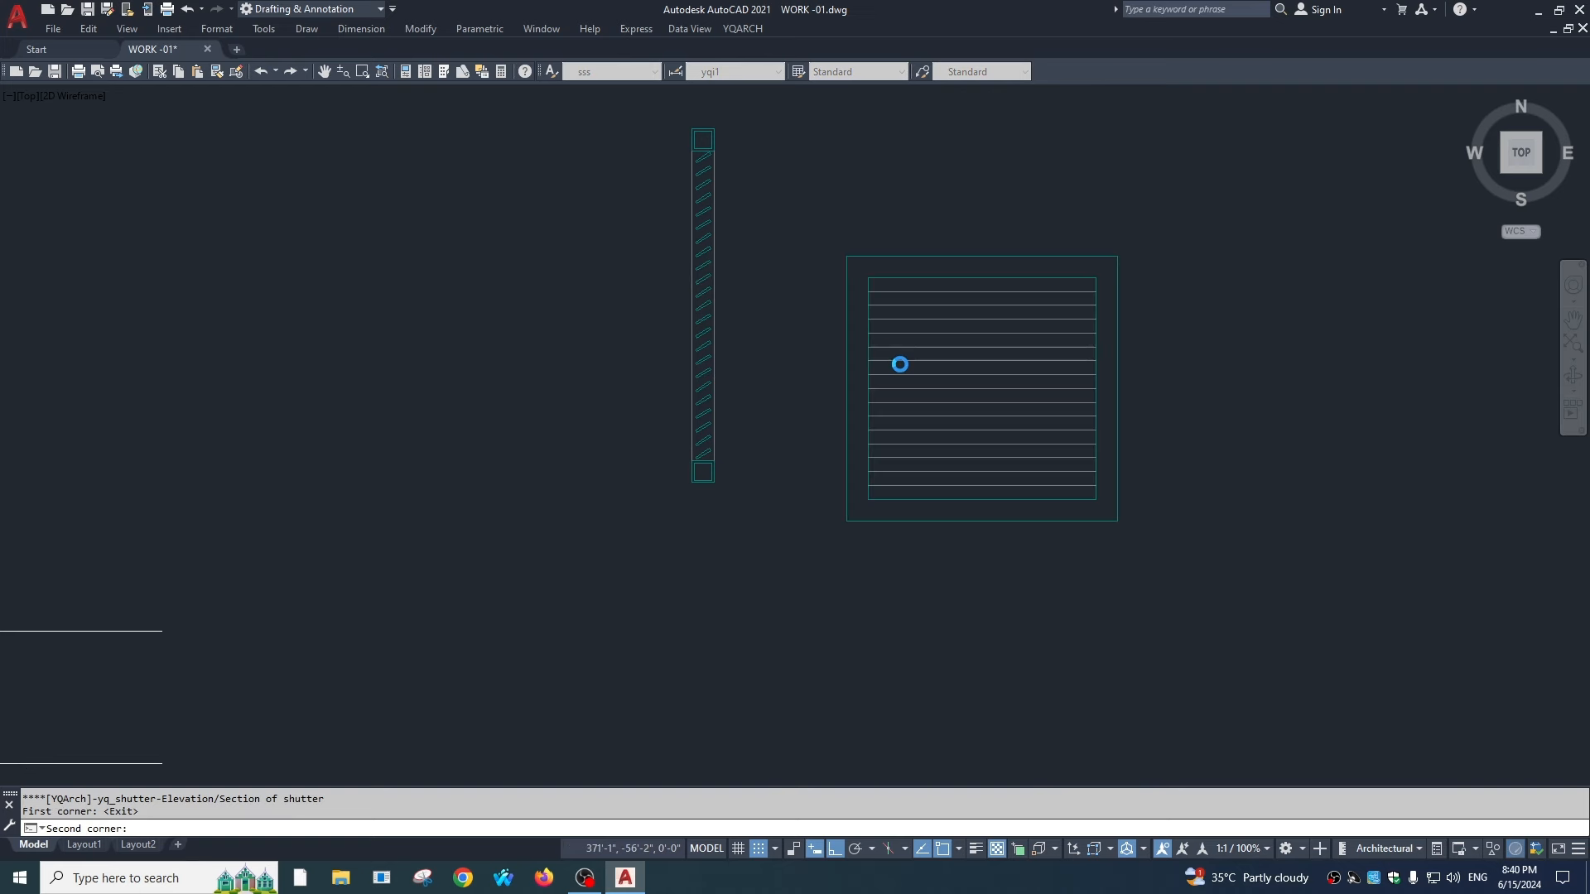
mouse_move(1007, 370)
middle_mouse_down()
mouse_move(916, 376)
mouse_move(866, 344)
middle_mouse_up()
scroll(867, 343, "up", 2)
key("Escape")
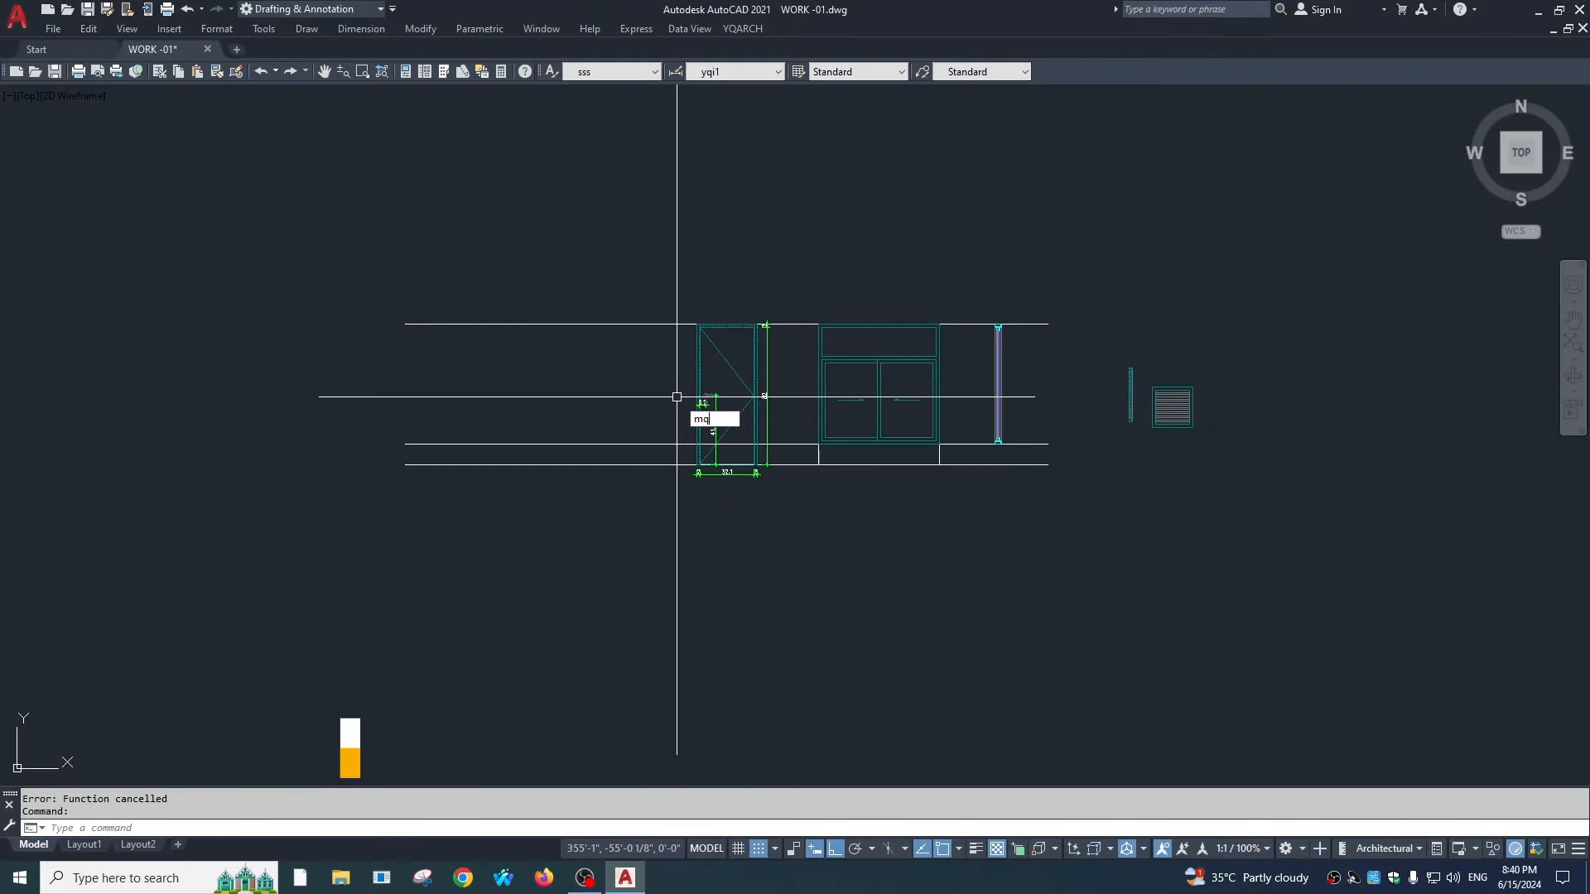
Step: Draw a vertical glass partition section using MQS with Middle Glass and 47.244 frame spacing, to the right of the shutter elevation
type("s")
key("Return")
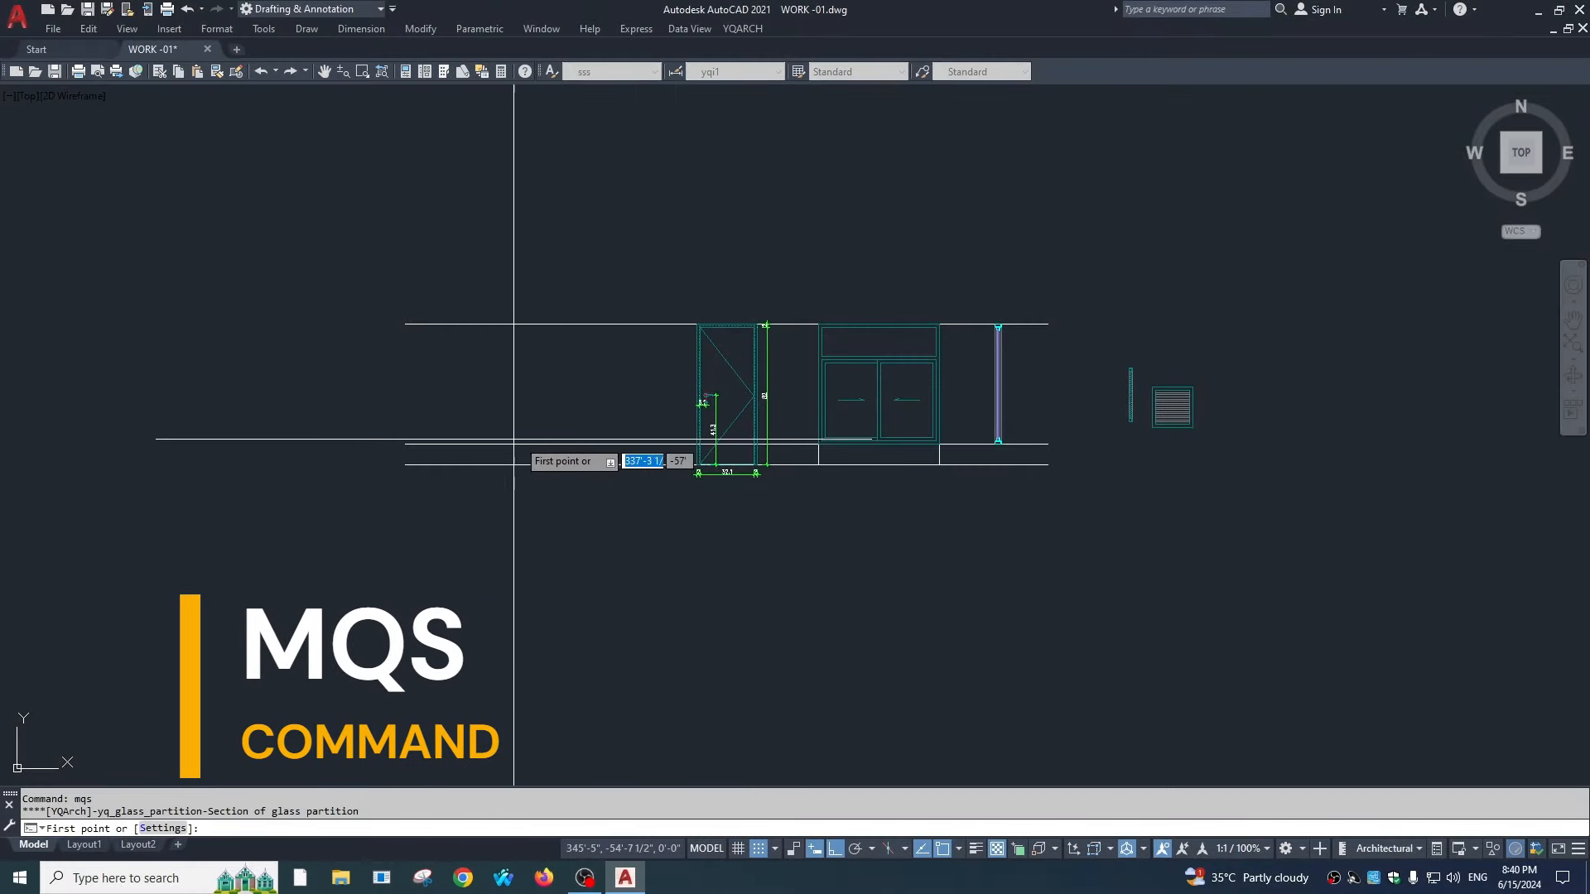
type("s")
key("Return")
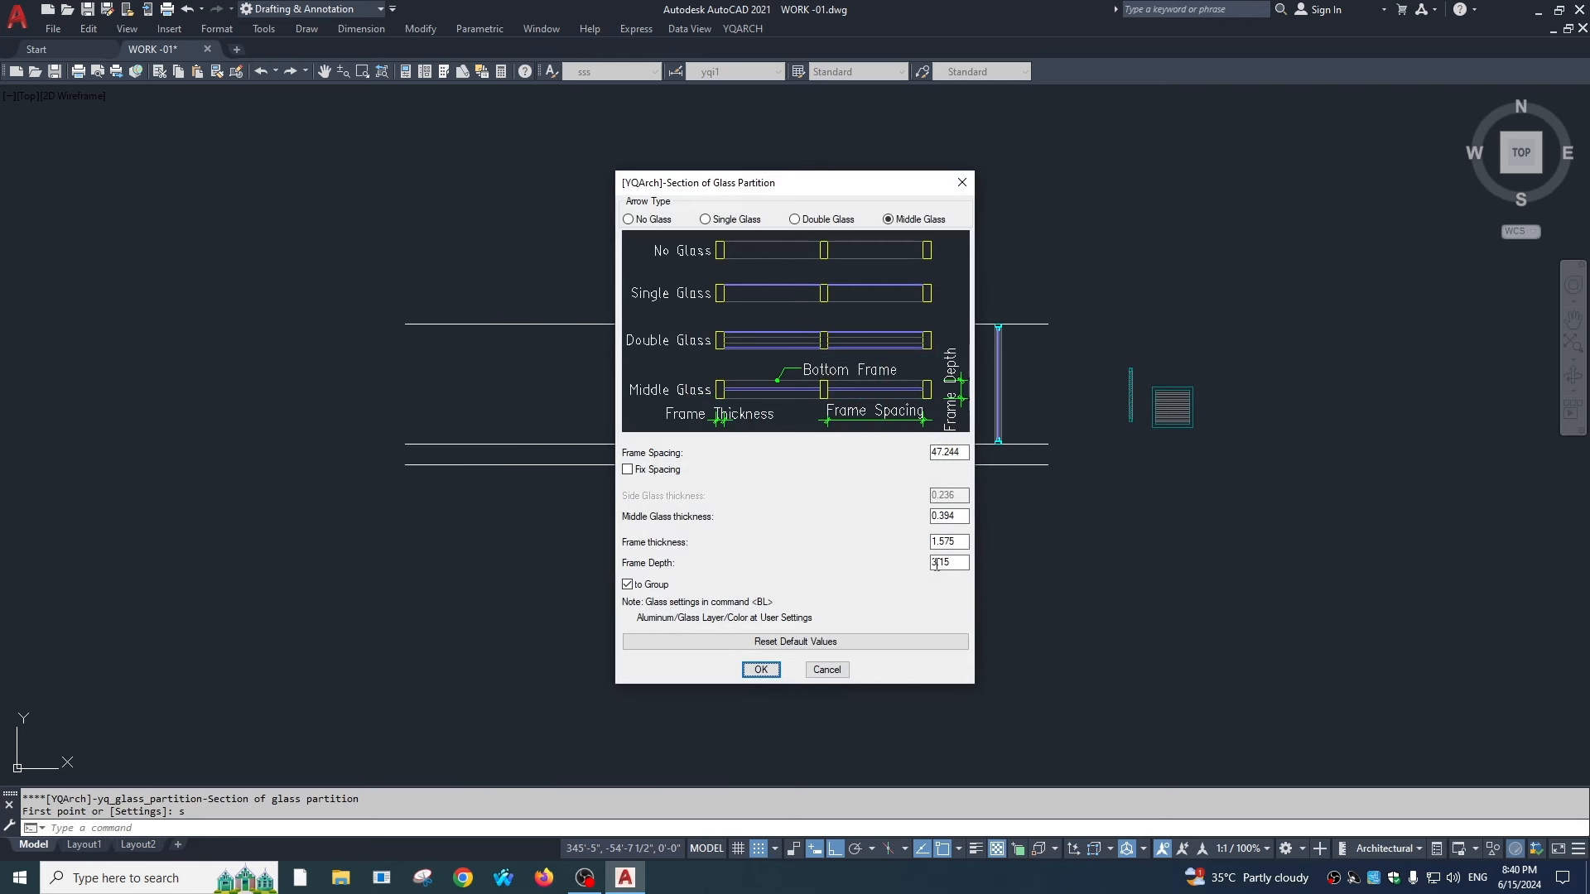
left_click(751, 676)
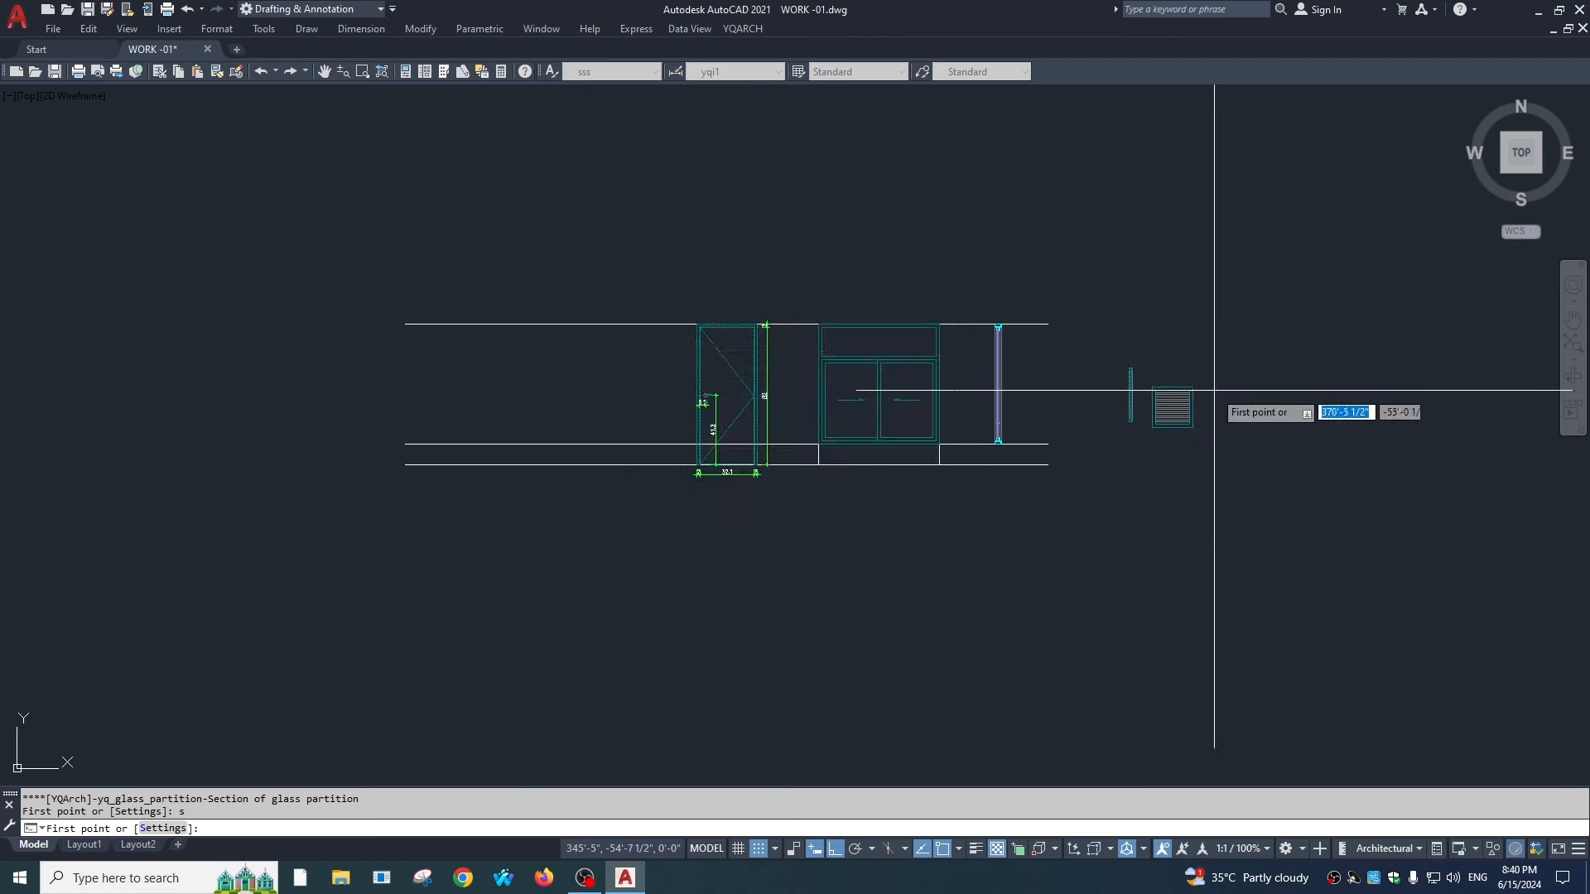
left_click(1295, 326)
left_click(1296, 430)
scroll(1313, 431, "up", 3)
scroll(1011, 472, "up", 2)
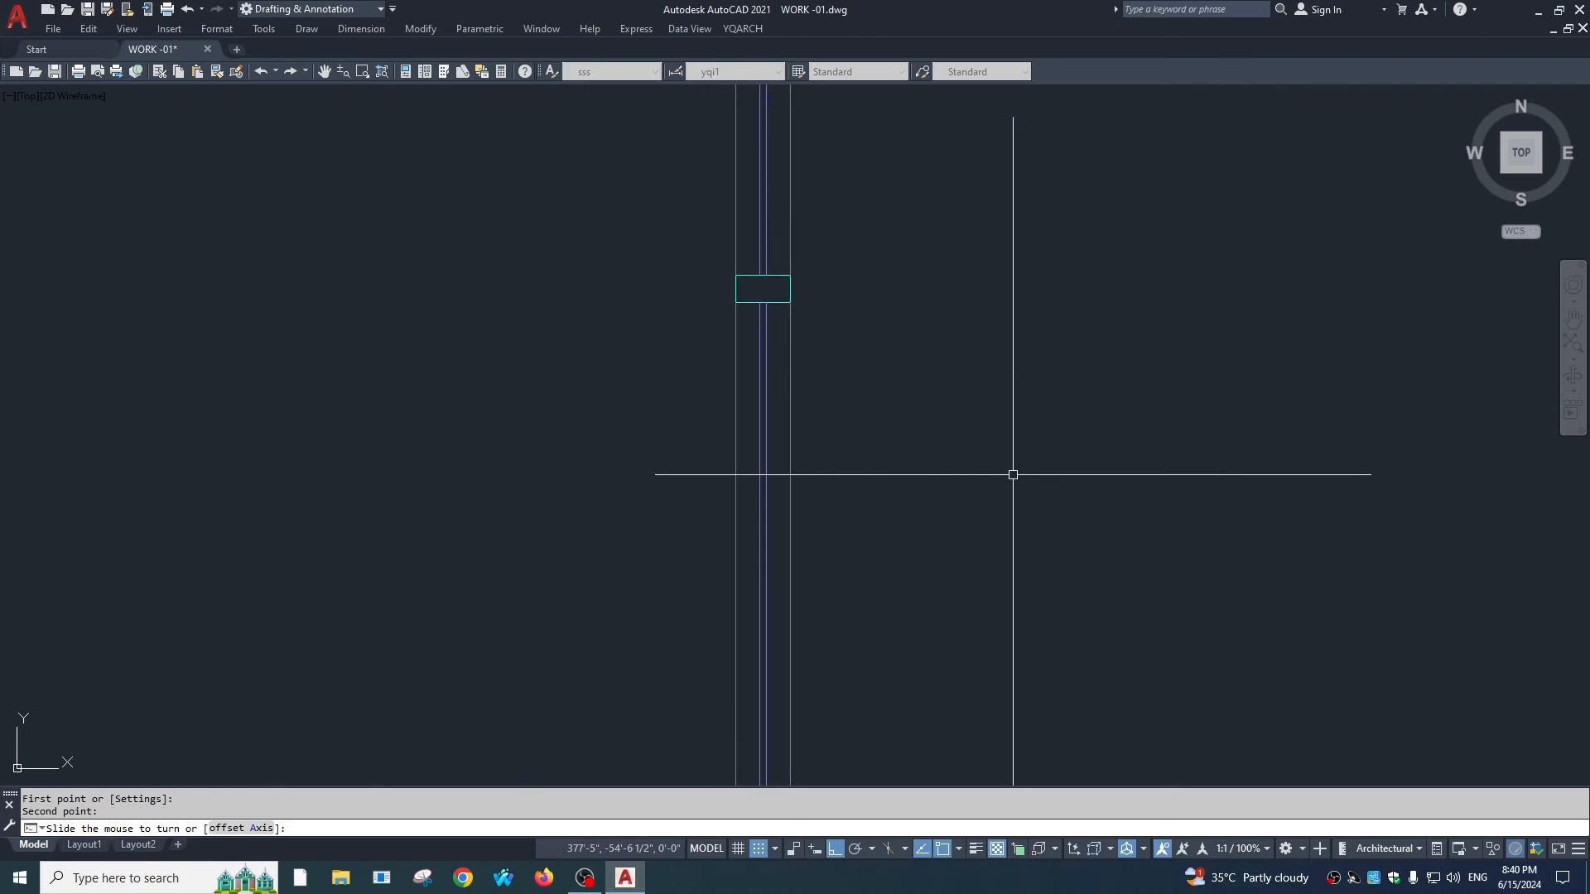
key("Escape")
scroll(860, 181, "down", 1)
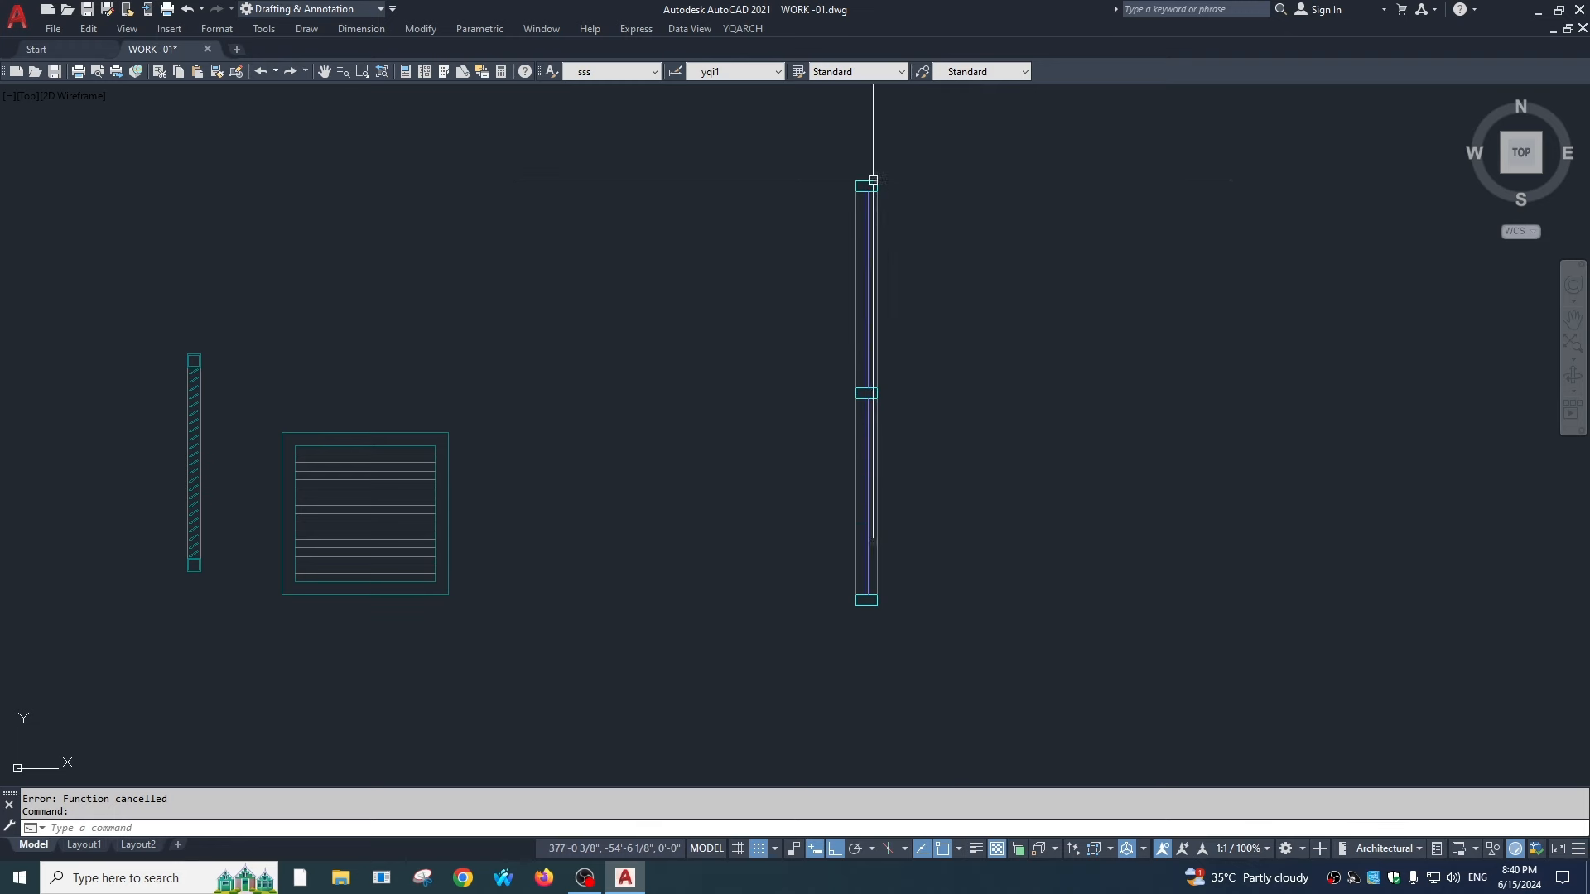
Step: Review the glass types and frame parameters in the MQS glass partition settings
key("space")
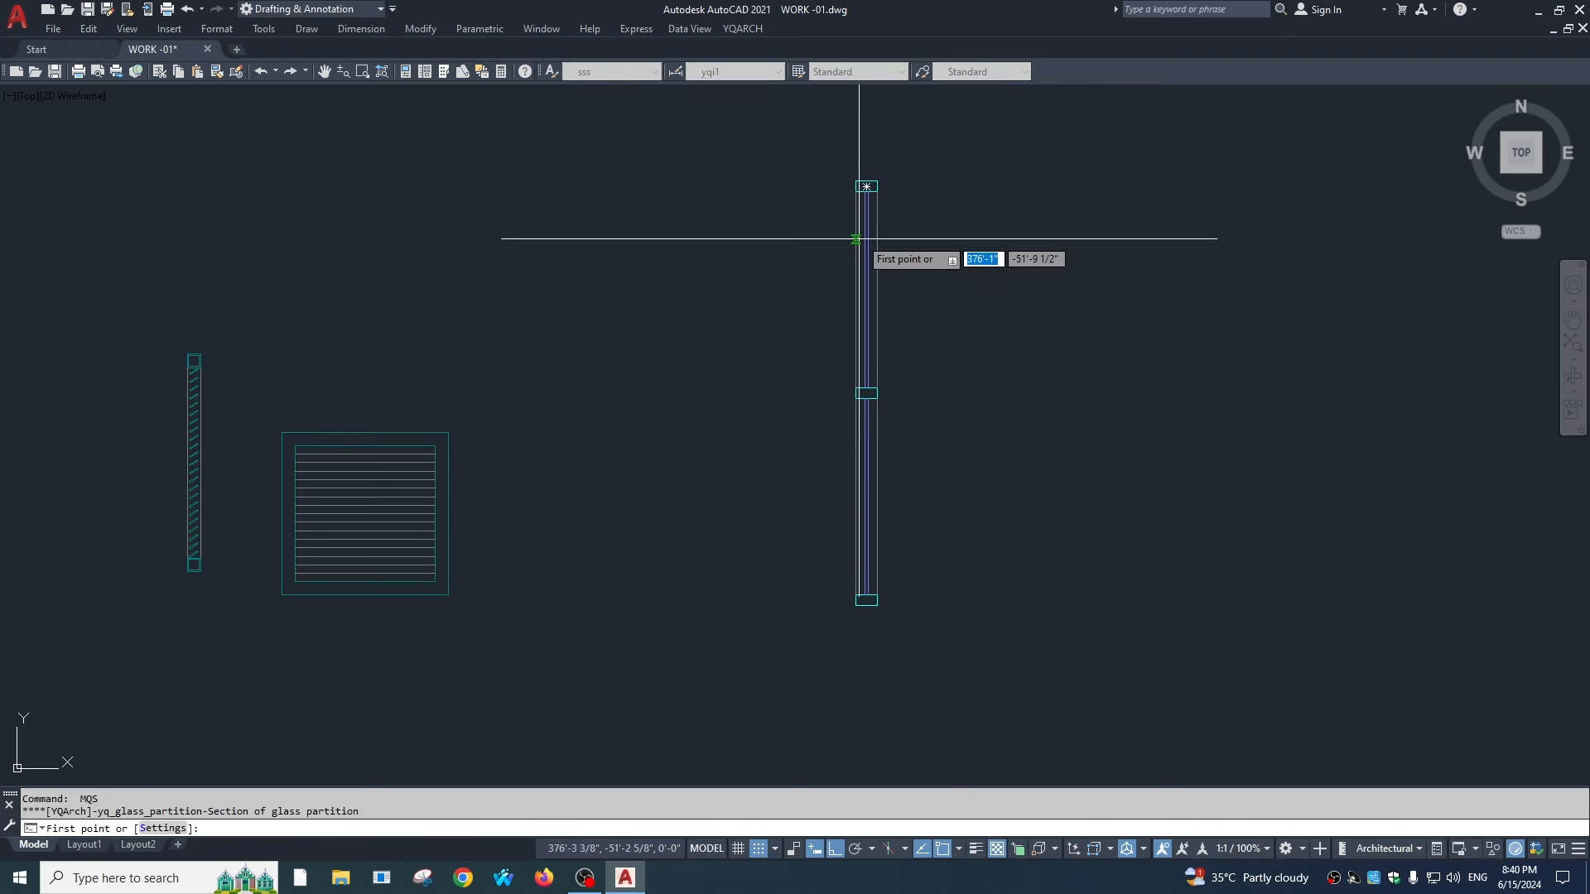
type("s")
key("Return")
left_click_drag(774, 192, 1146, 204)
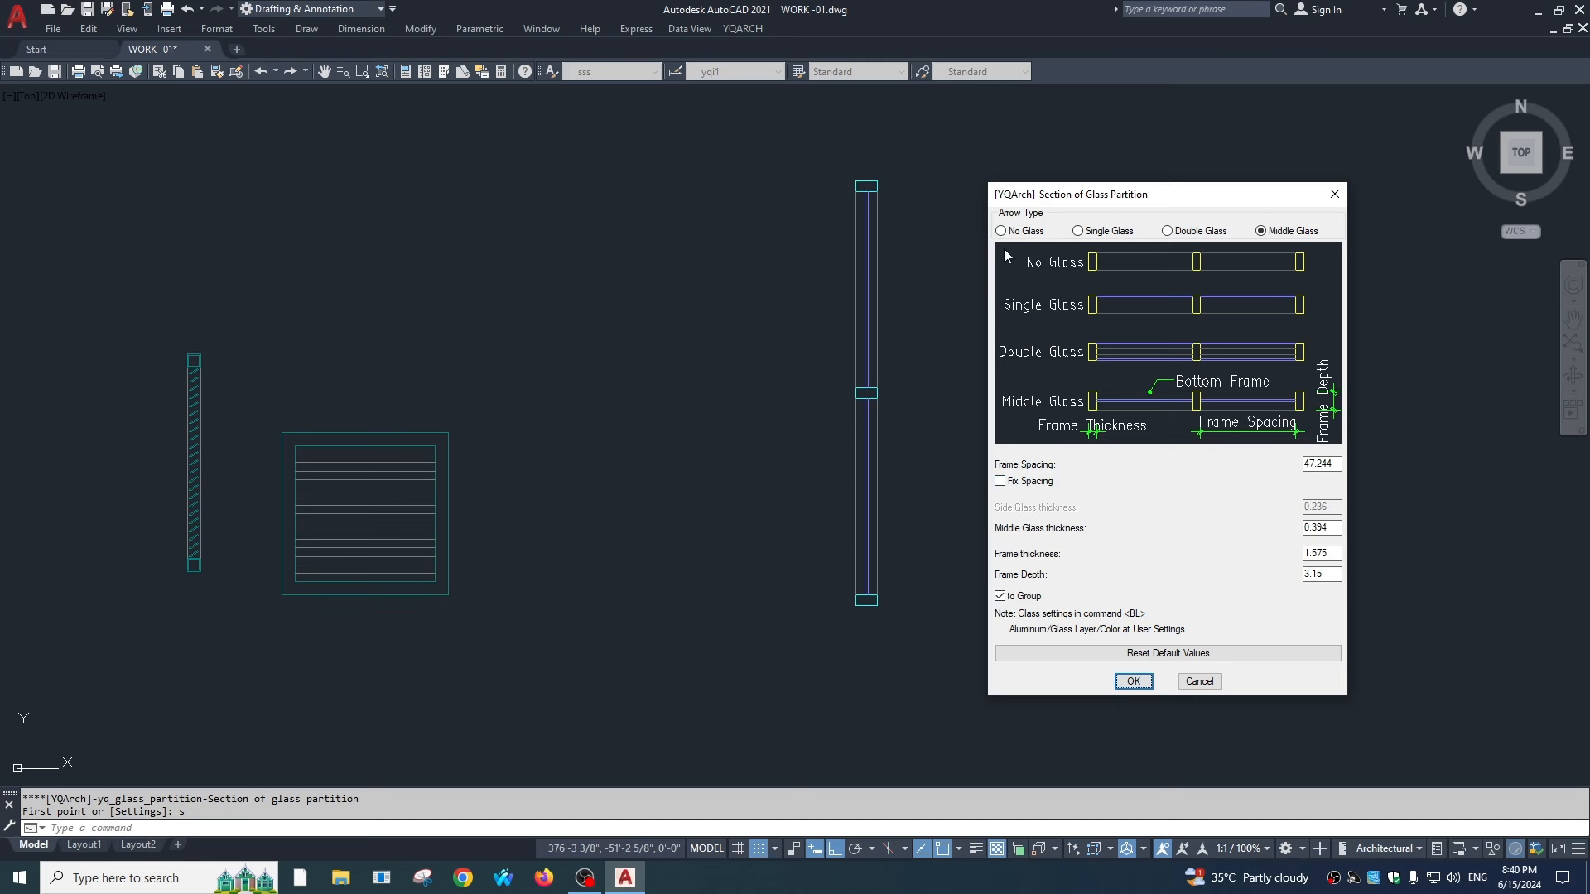
left_click(1179, 681)
key("Escape")
Step: Draw a sloped banister elevation along the stair section using LG, from the lowest step's corner to the top landing's edge, 41.339 total height
scroll(914, 500, "down", 4)
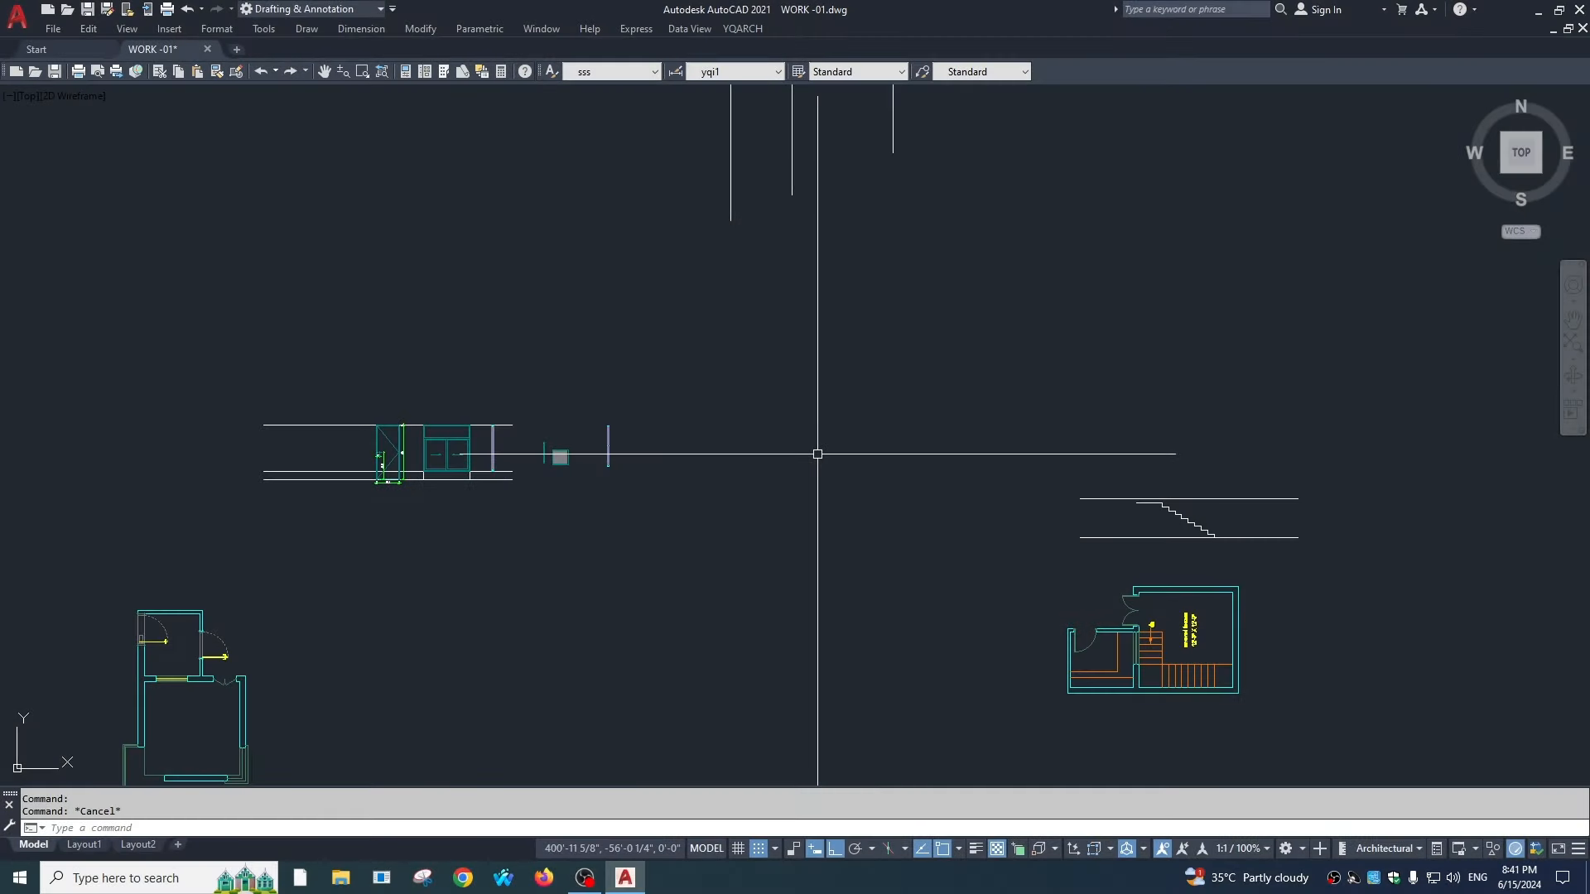
middle_click_drag(844, 475, 773, 461)
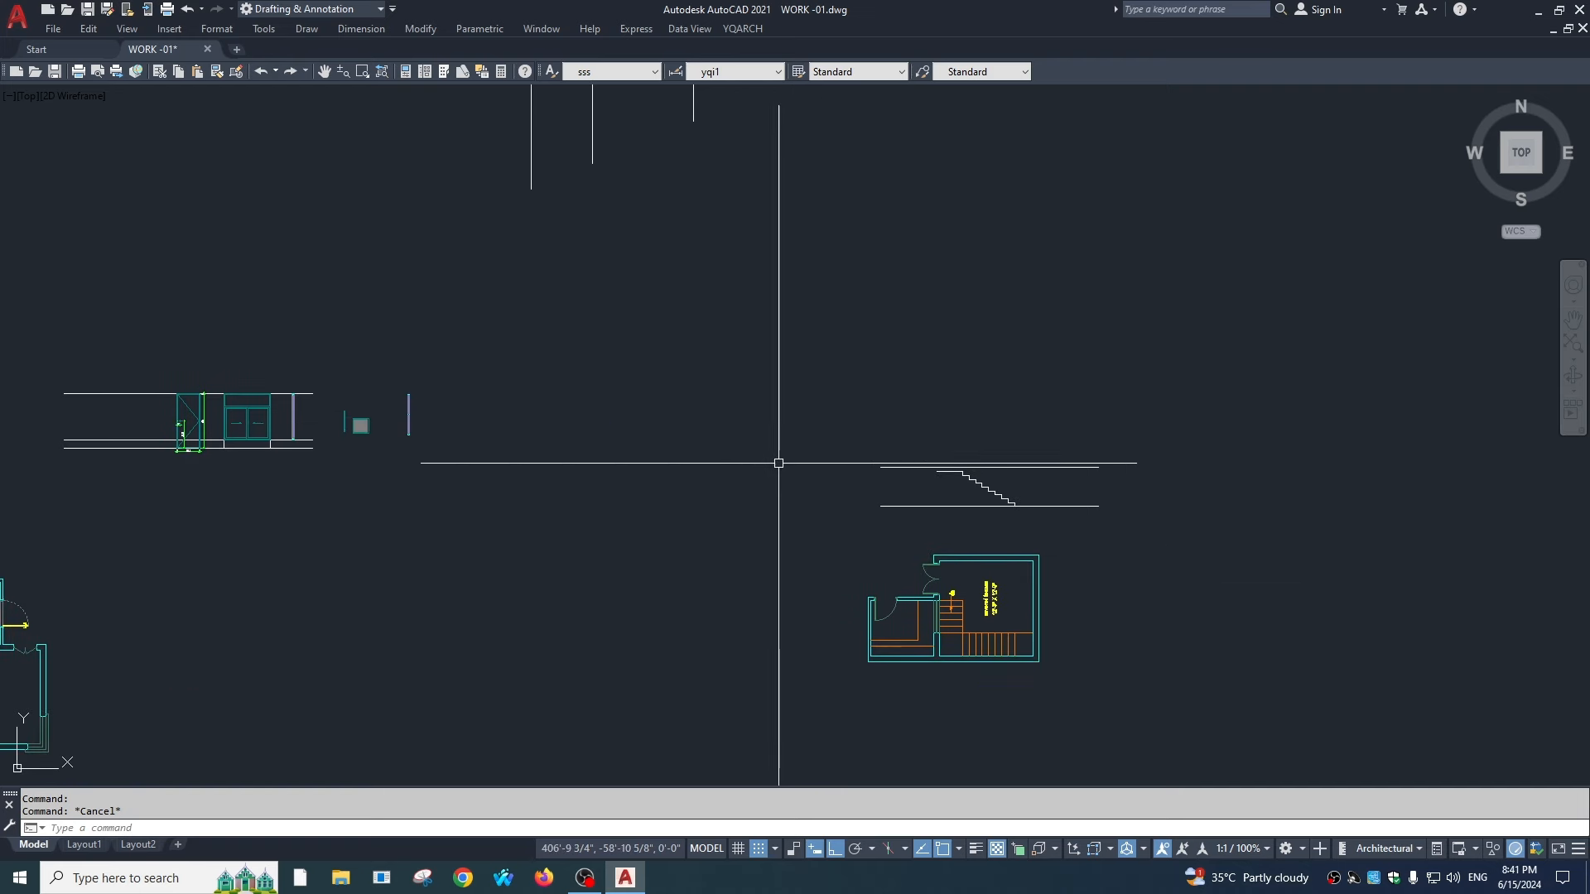
scroll(1063, 512, "up", 5)
middle_click_drag(1063, 511, 738, 532)
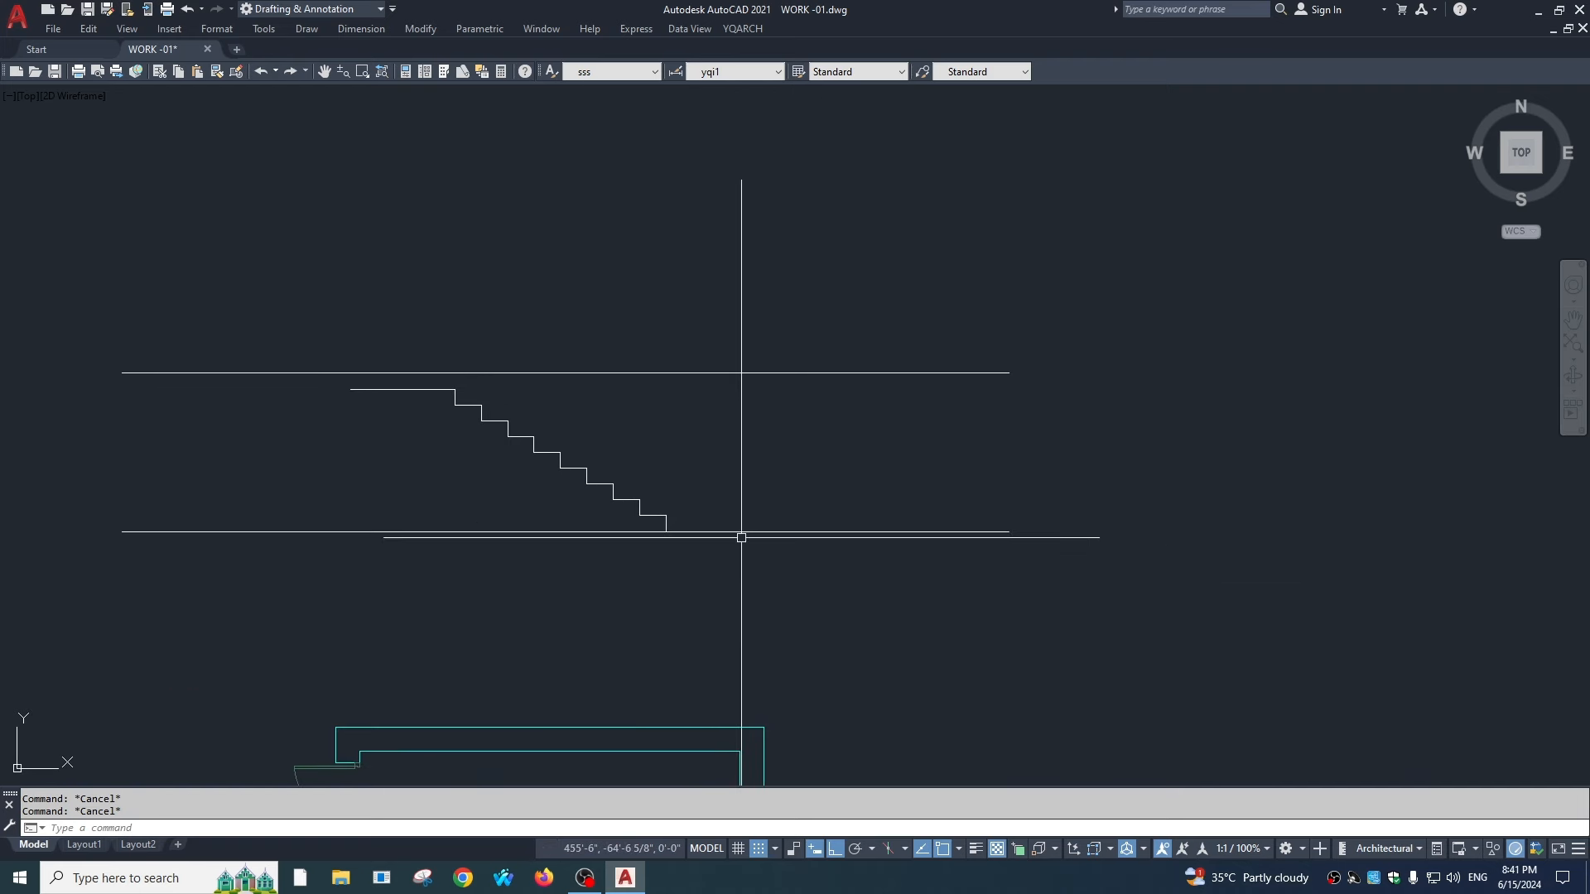
key("Return")
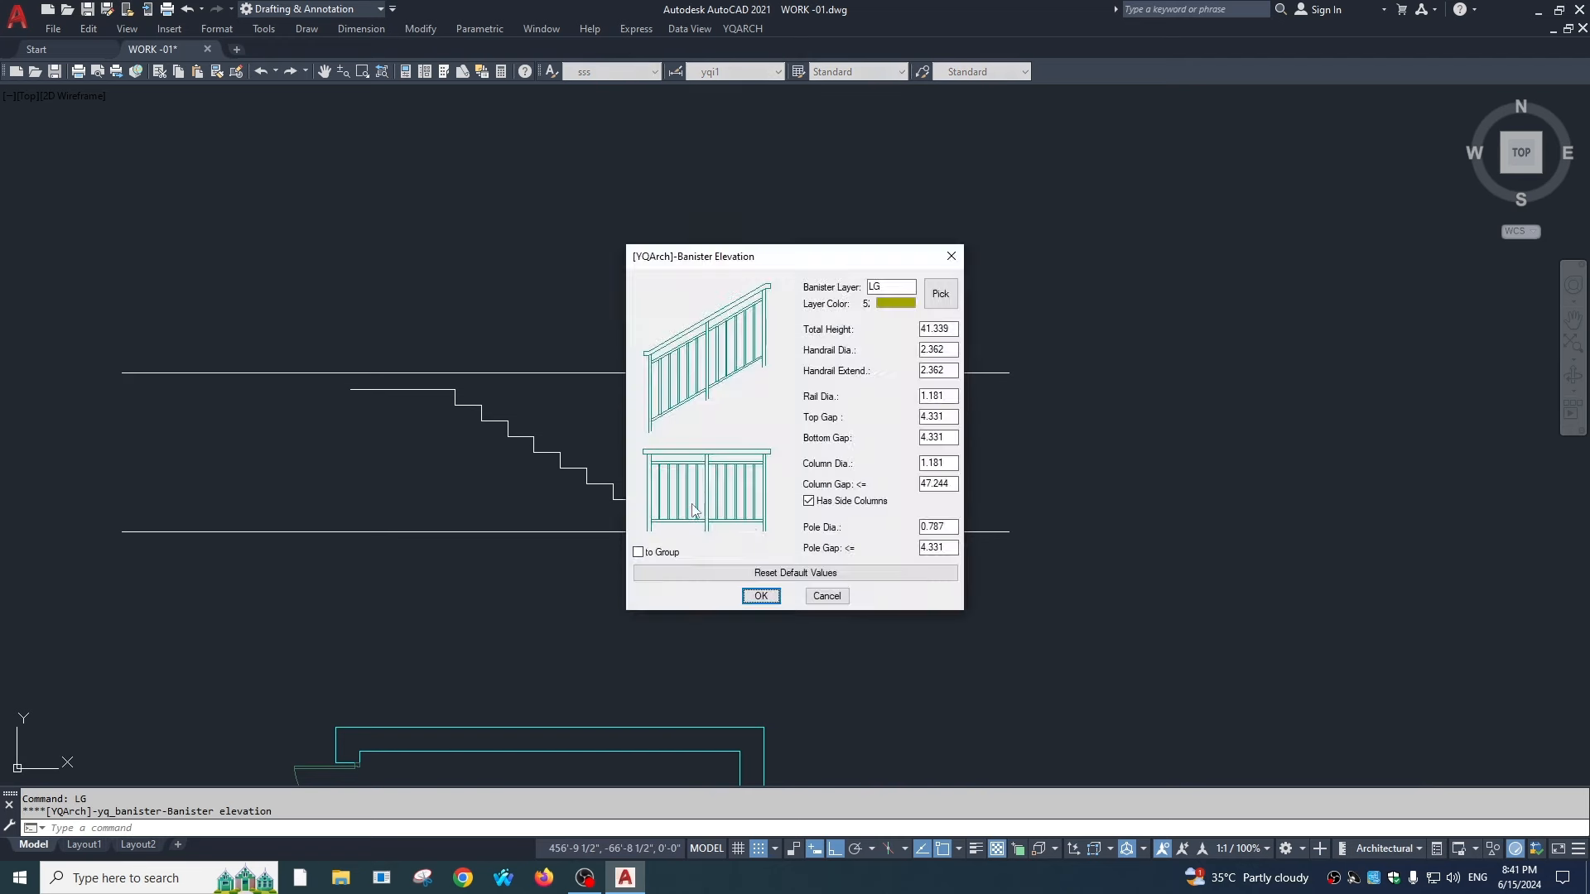
left_click(770, 592)
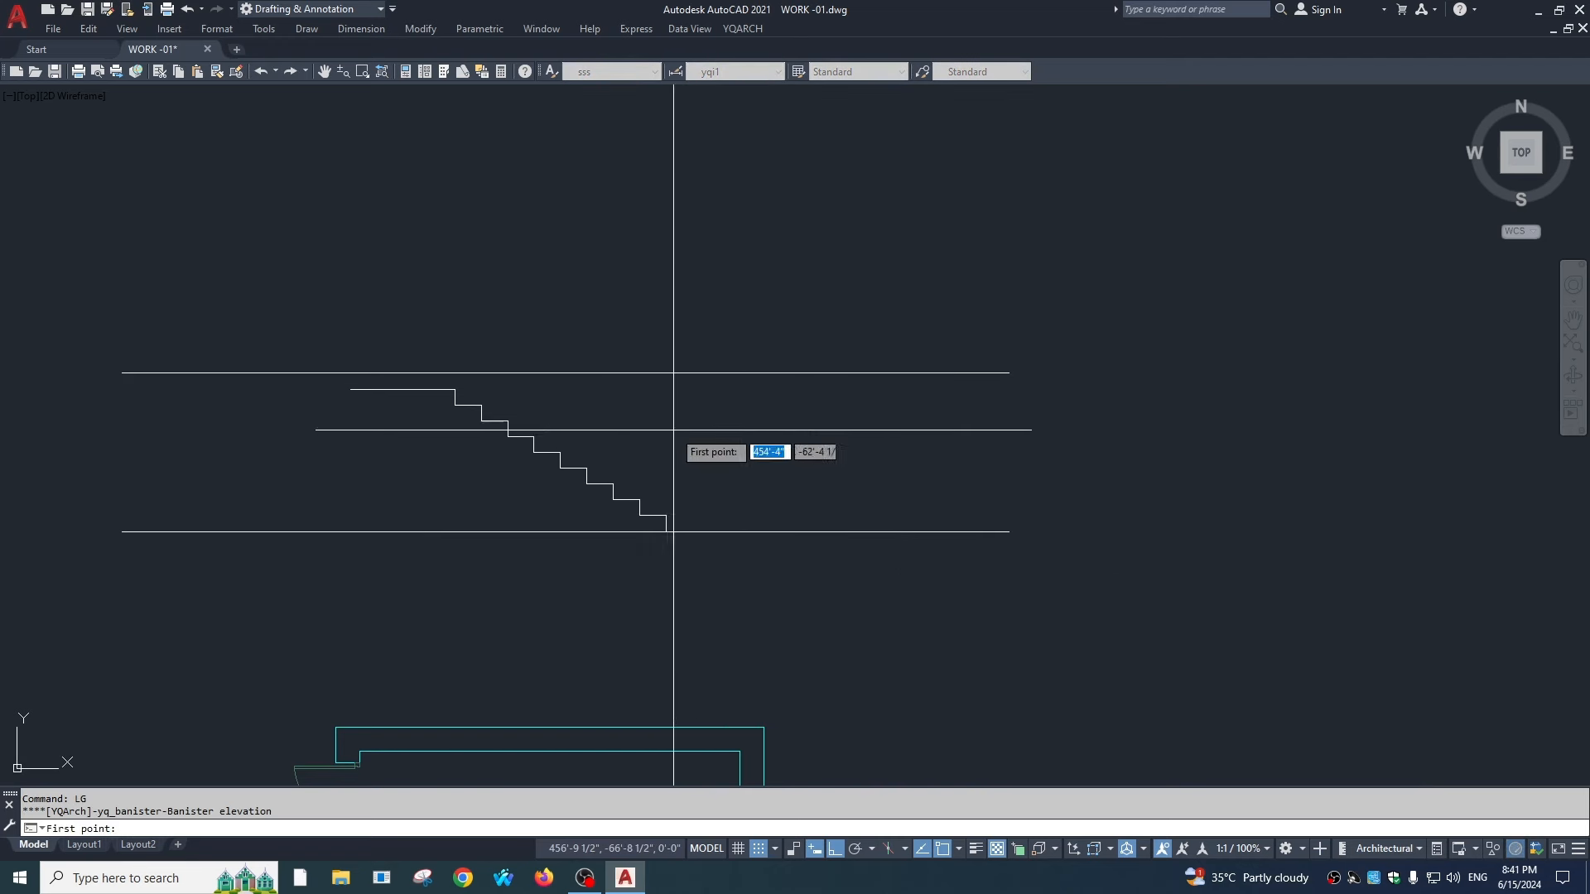
left_click(667, 515)
left_click(455, 389)
scroll(625, 416, "up", 2)
left_click(621, 406)
scroll(627, 433, "down", 2)
middle_click_drag(627, 433, 661, 494)
key("Escape")
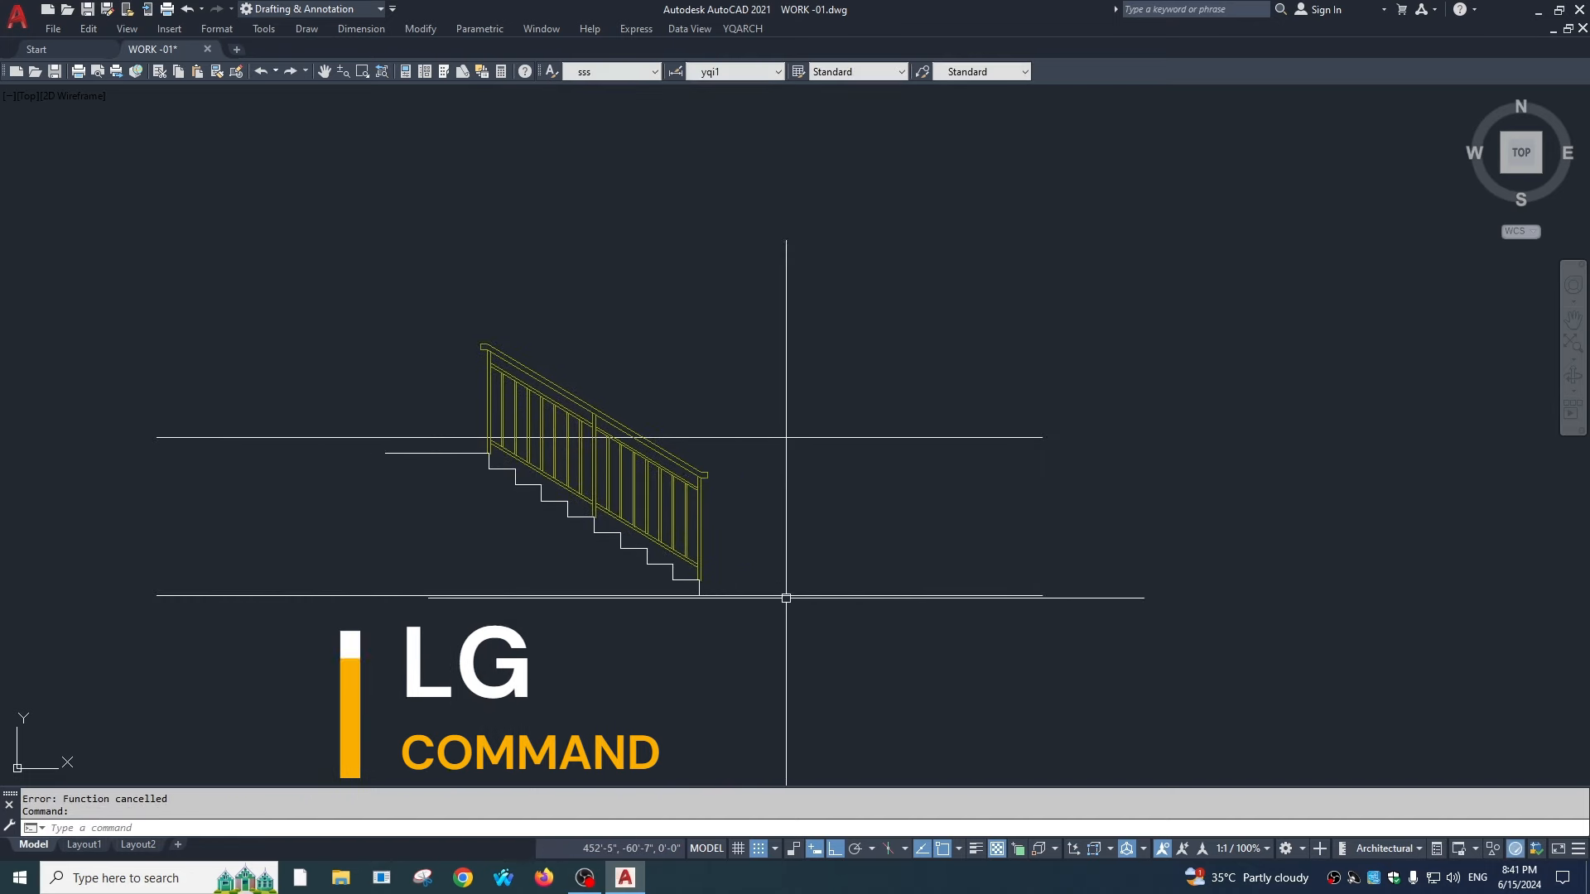
Step: Draw a horizontal banister elevation using LG along the lower floor line, from just right of the stair's foot to the line's end
key("Return")
left_click(749, 595)
left_click(699, 596)
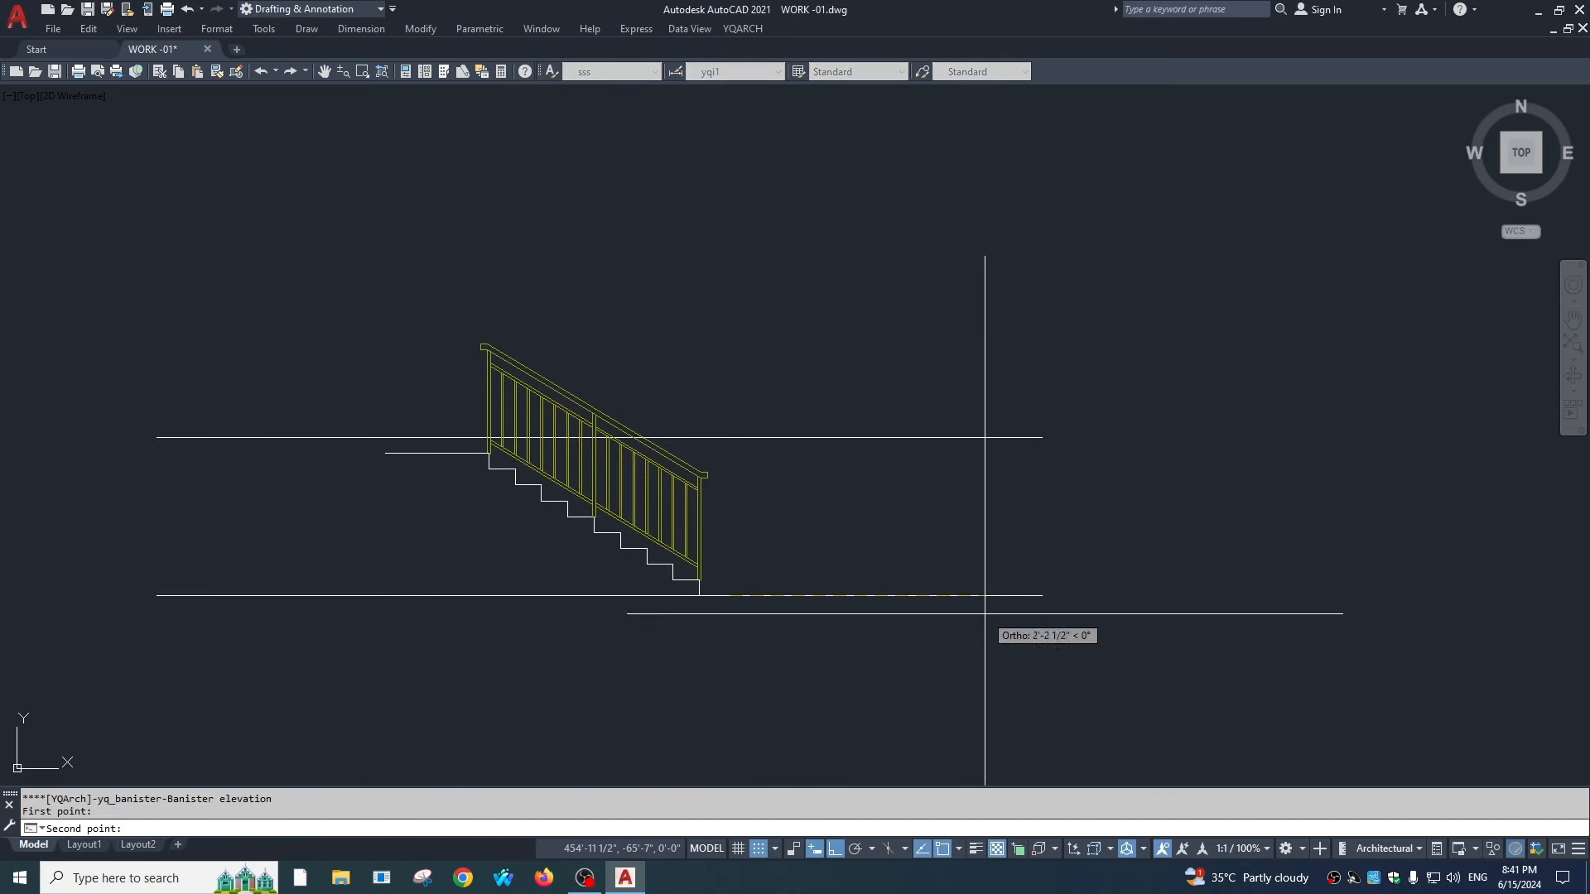
left_click(1041, 595)
key("Escape")
scroll(1104, 639, "up", 2)
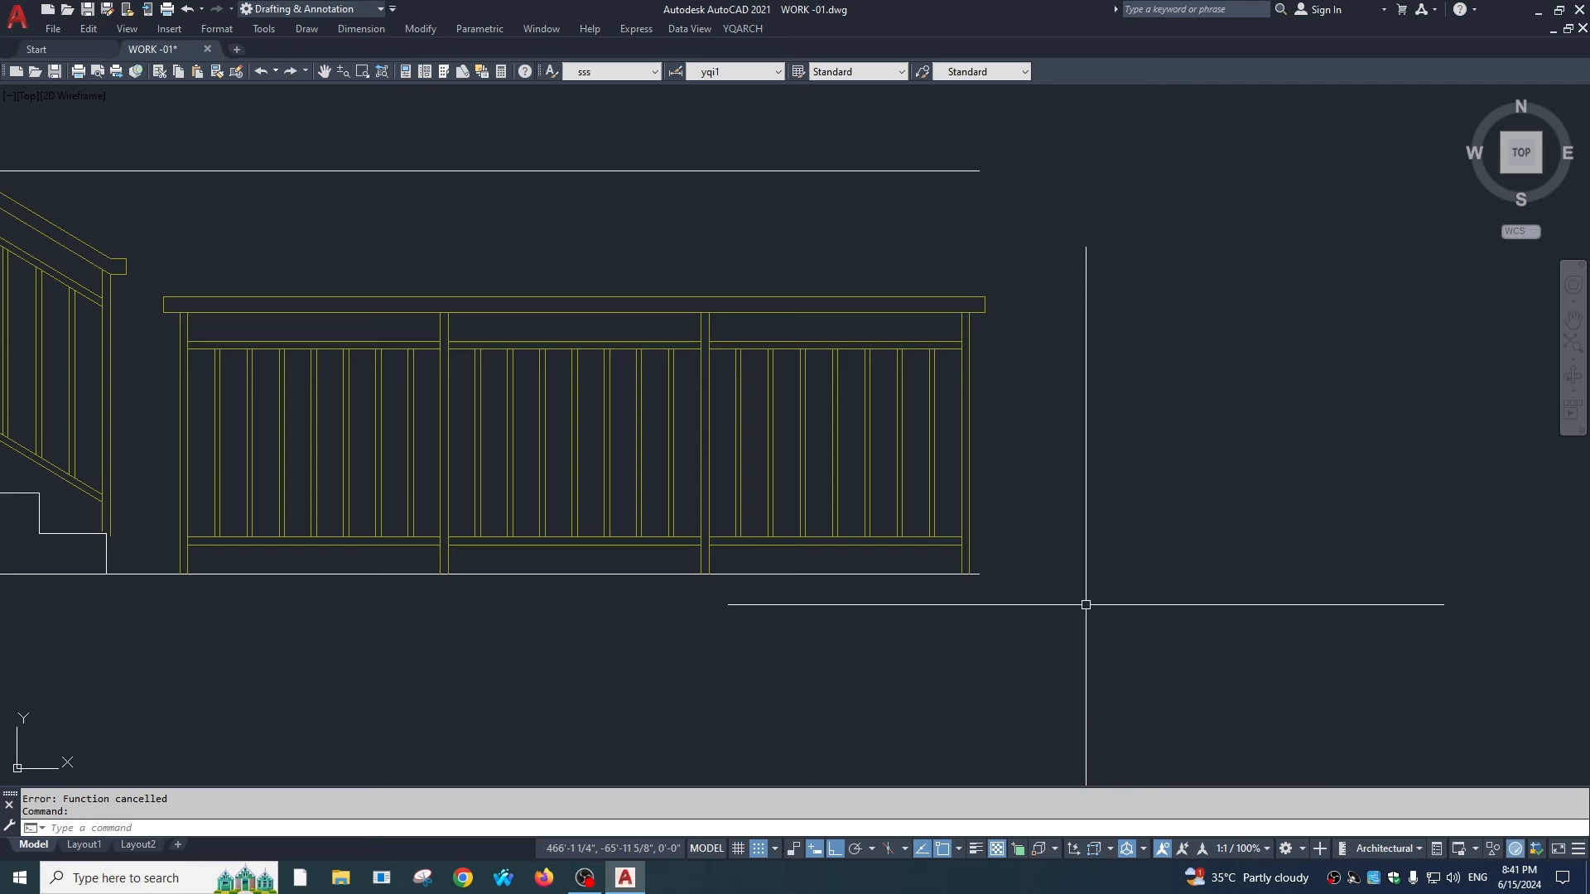
Step: Draw a short freestanding horizontal banister elevation using LG in the empty space right of the stair section, keeping the current banister settings
scroll(813, 589, "down", 2)
middle_click_drag(813, 590, 945, 540)
key("Return")
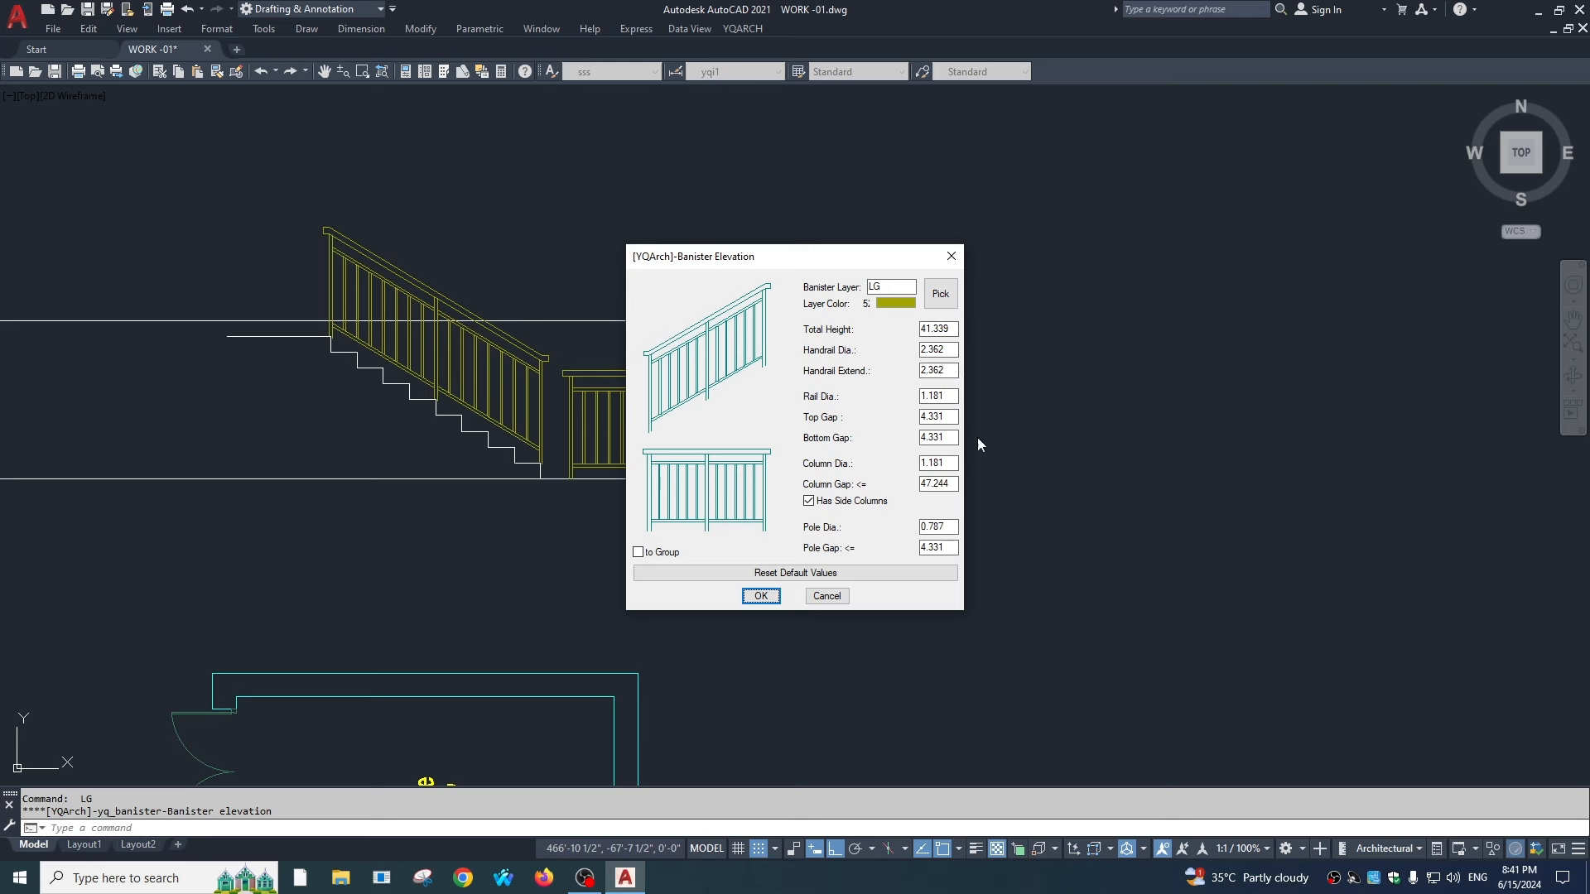
left_click(764, 601)
left_click(1098, 383)
left_click(953, 386)
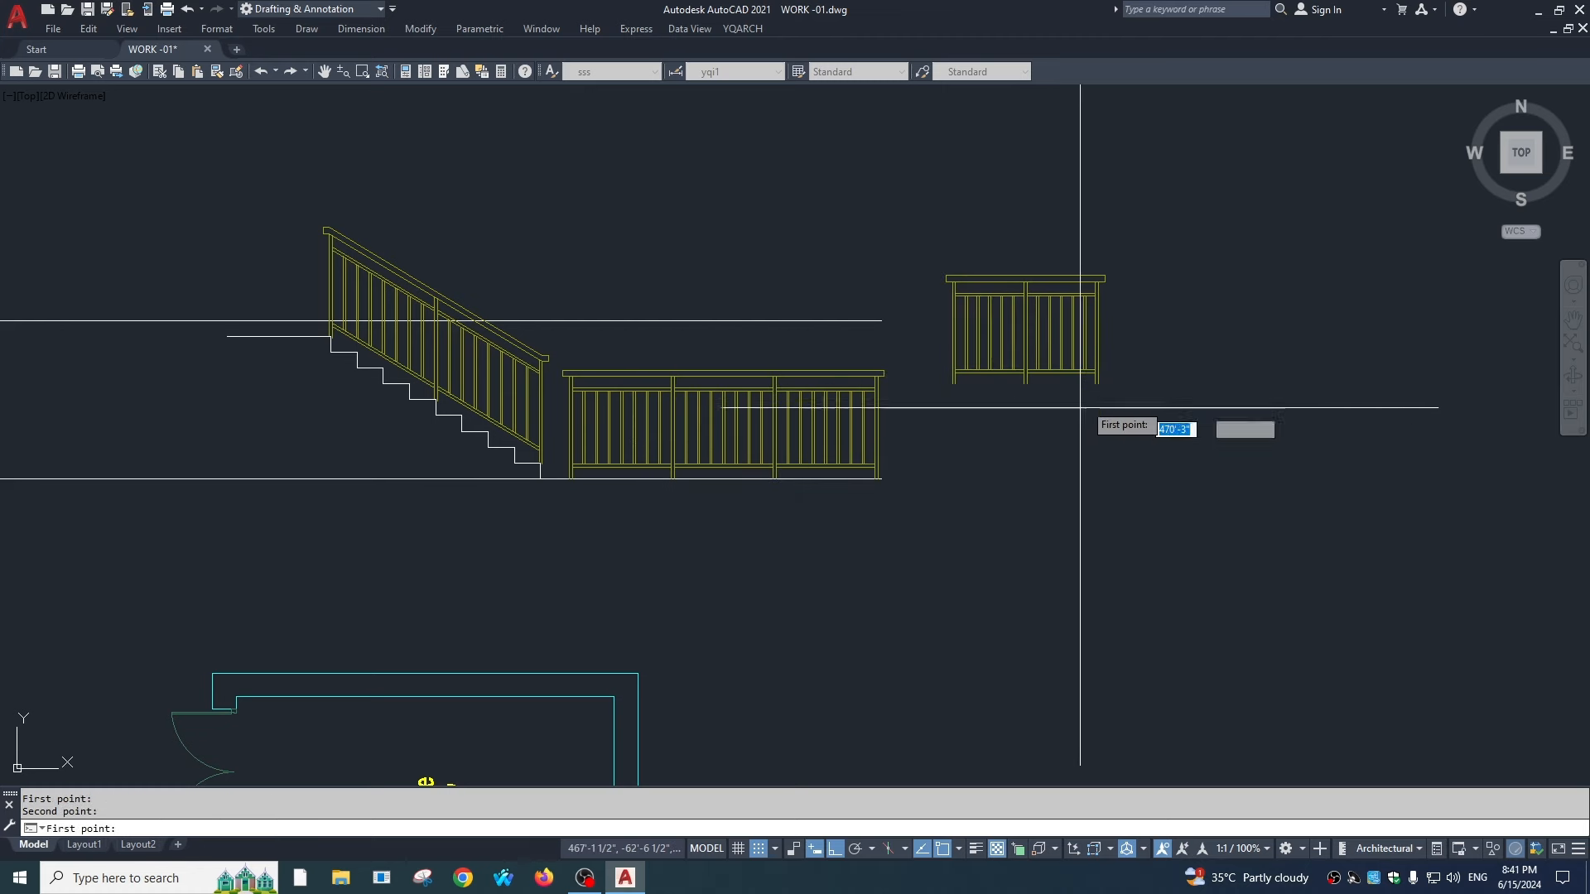
Step: Generate a section of the plan's lower stair flight using LXTB with a step height of 6, crossing all treads from right to left
key("Escape")
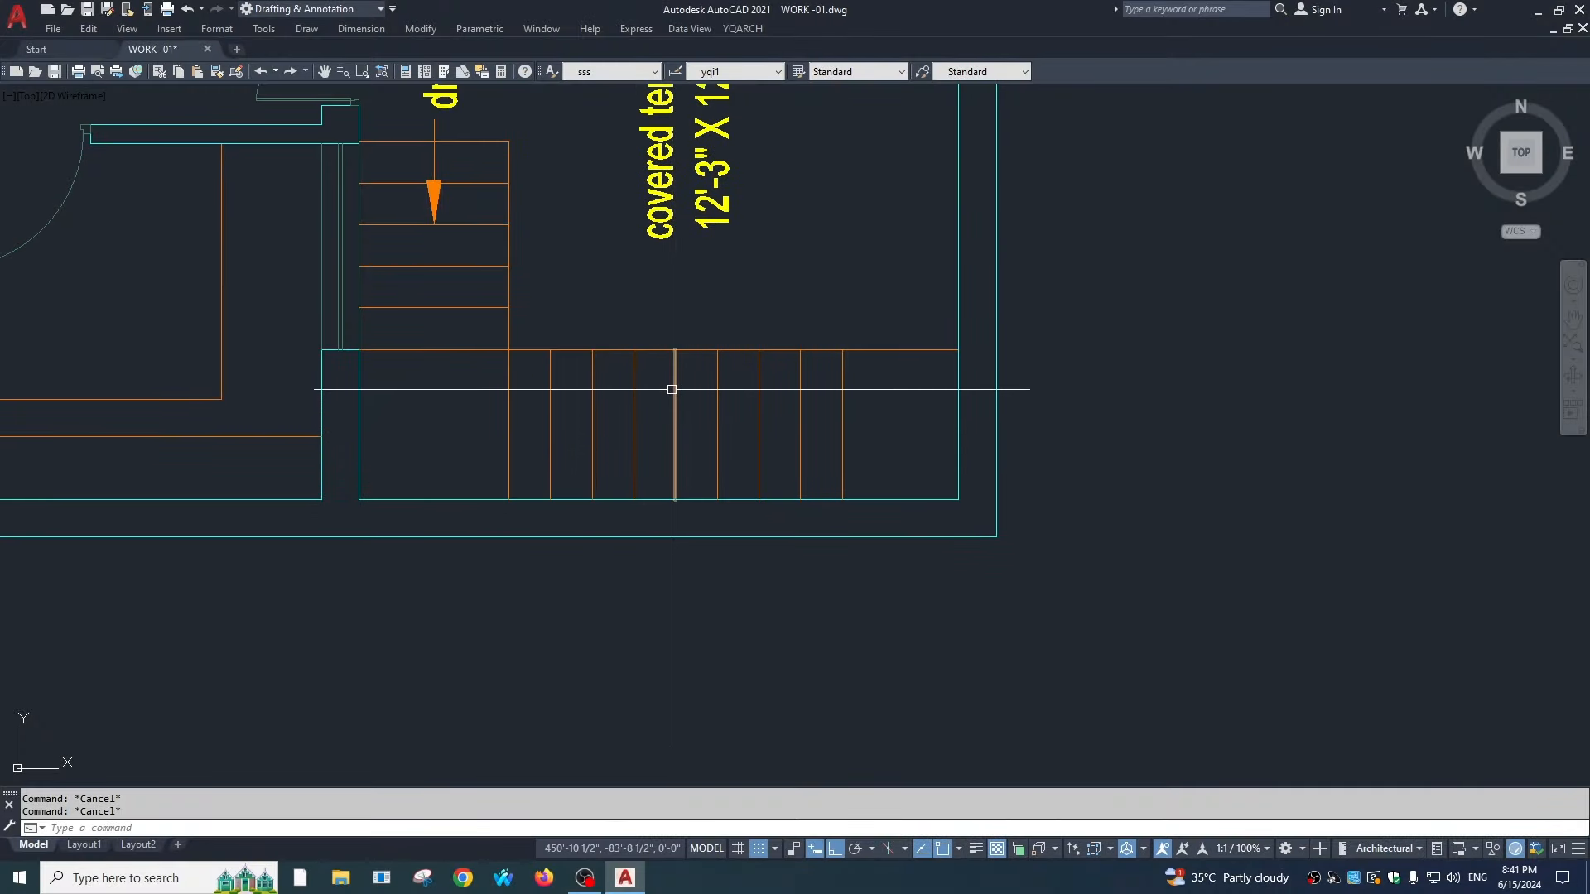
type("Lxtb")
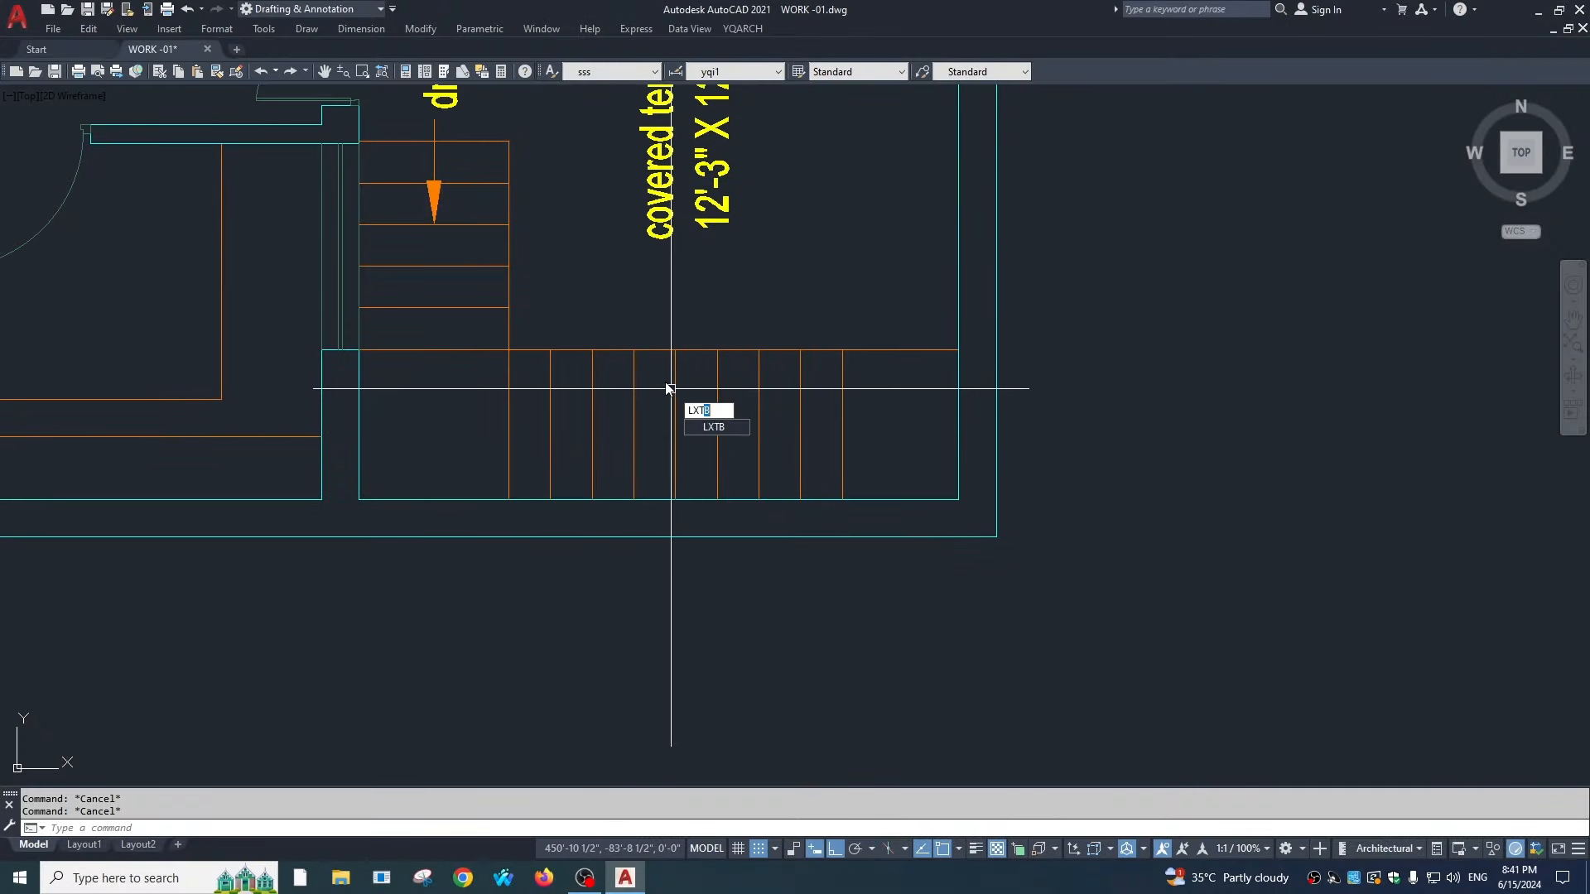
key("Return")
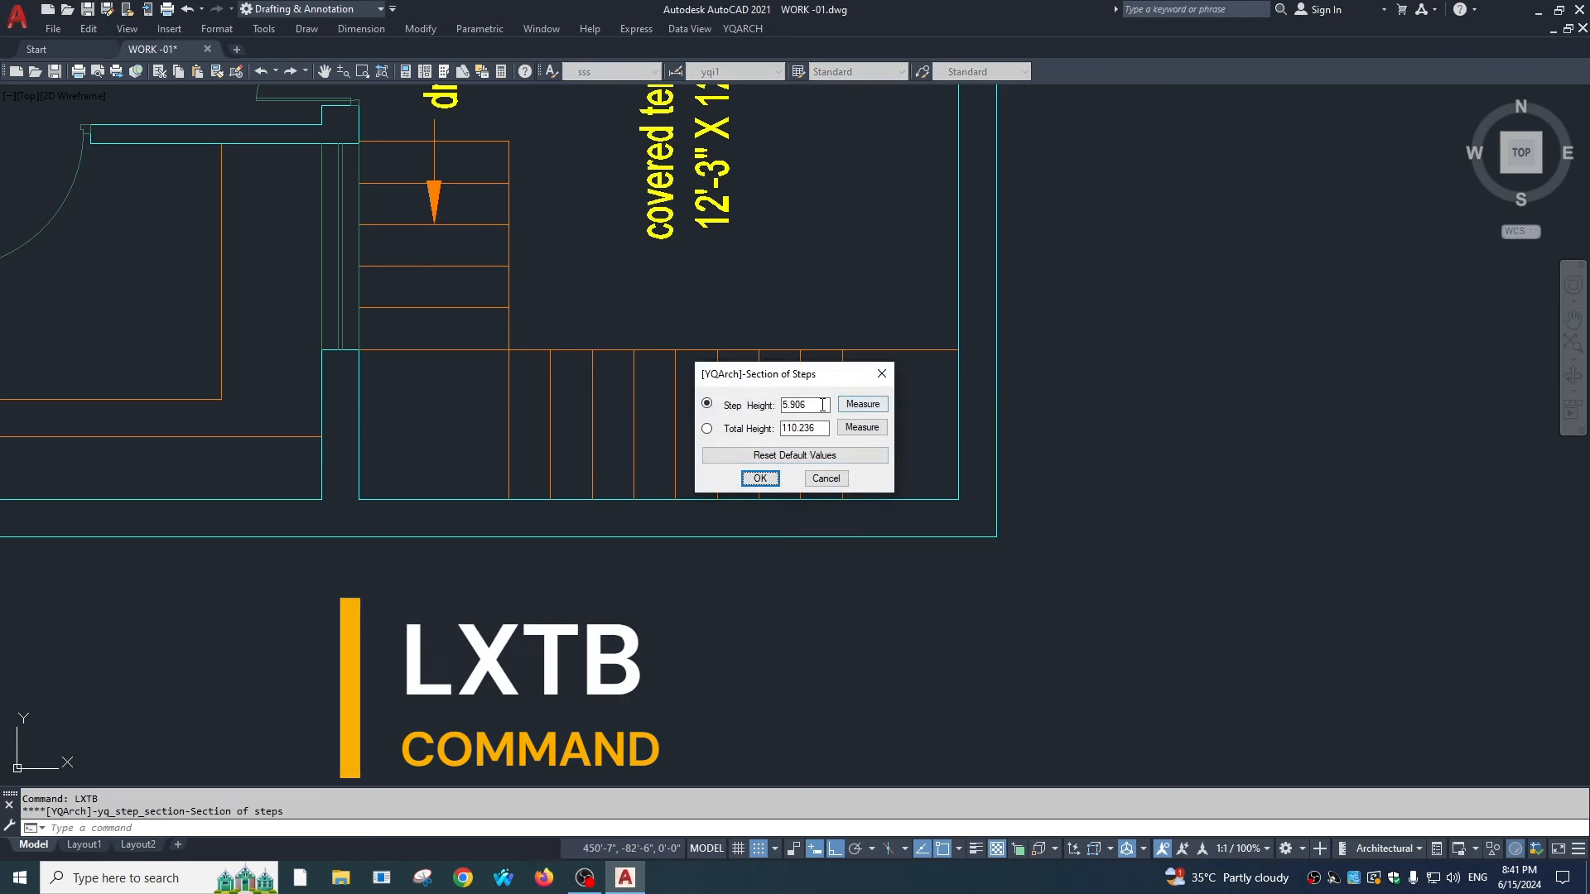
left_click_drag(822, 405, 777, 406)
type("6")
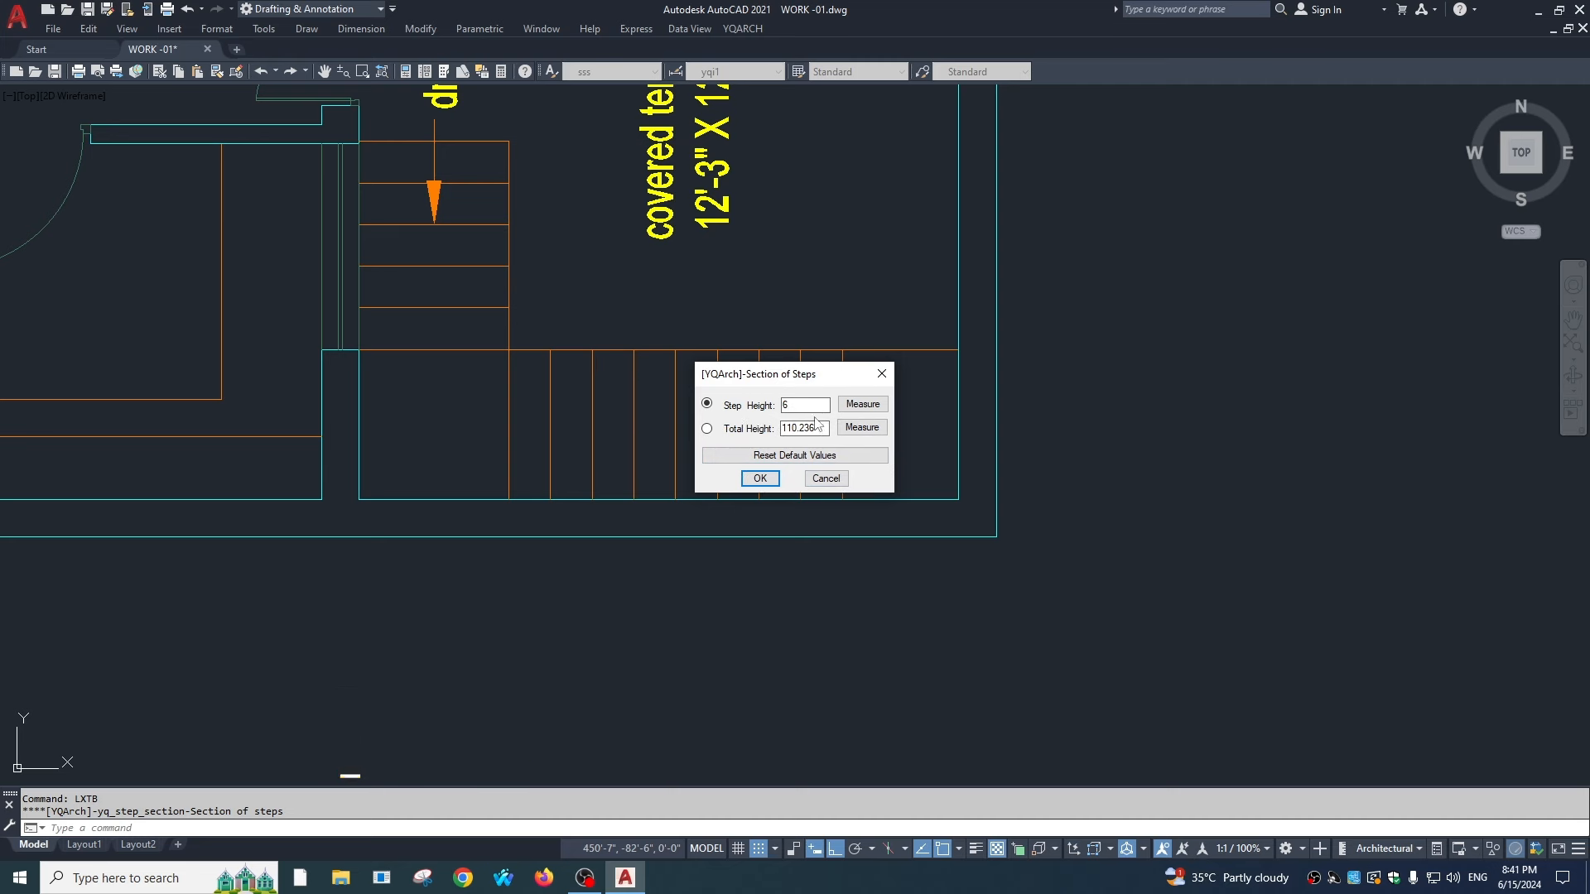
left_click(760, 480)
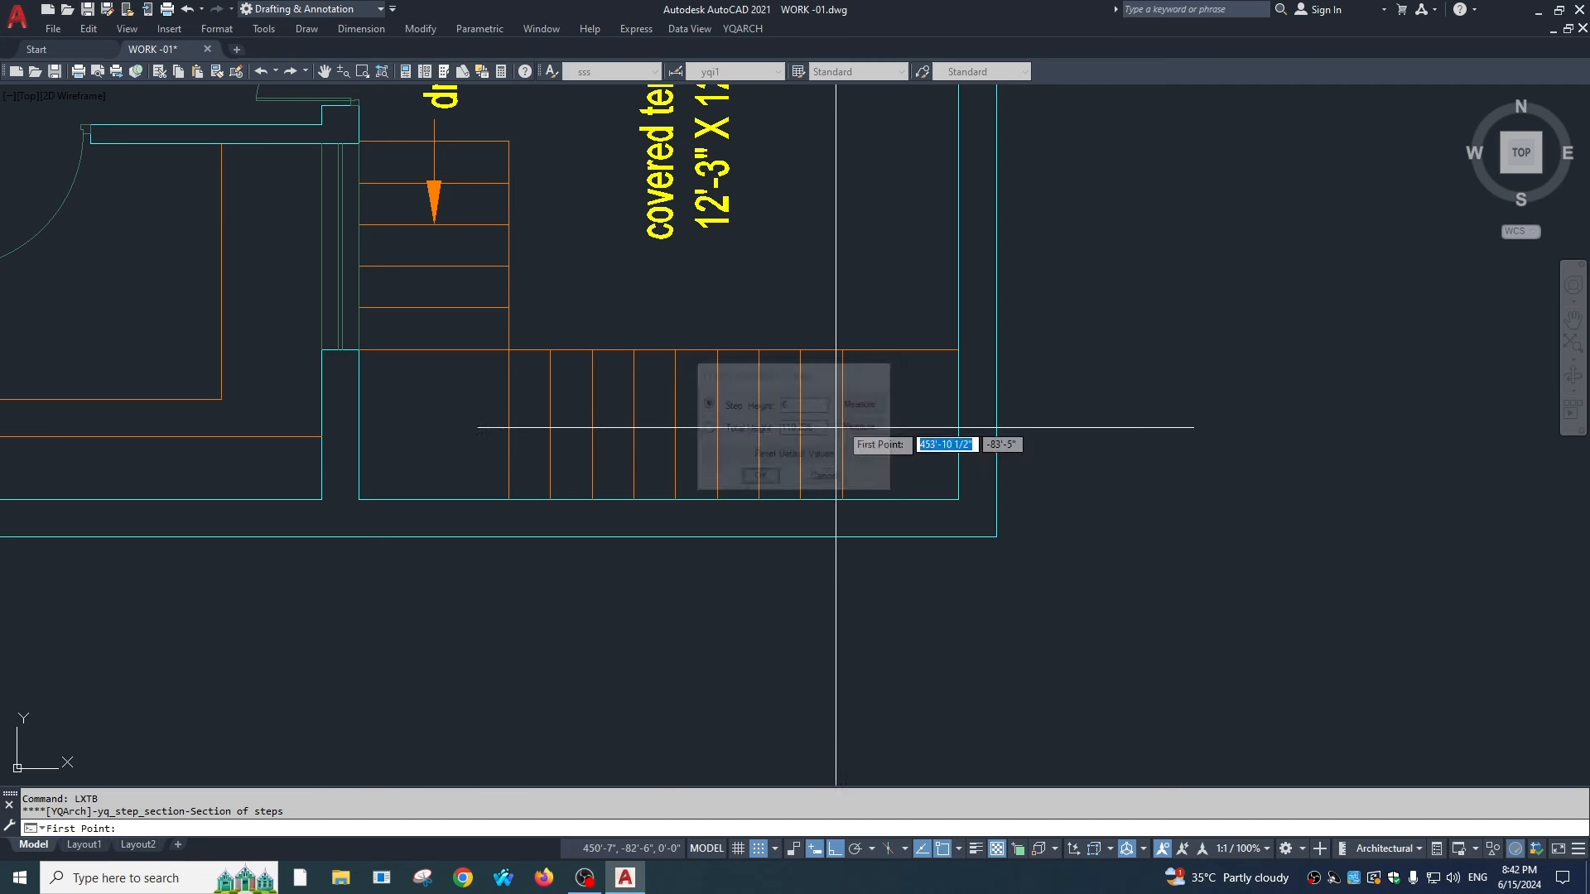
left_click(869, 423)
left_click(497, 451)
Step: Move the new stair section off the plan into the clear space directly below the covered terrace's staircase
scroll(717, 459, "down", 4)
left_click(660, 376)
type(",")
key("space")
type("m")
key("space")
left_click(953, 452)
key("Escape")
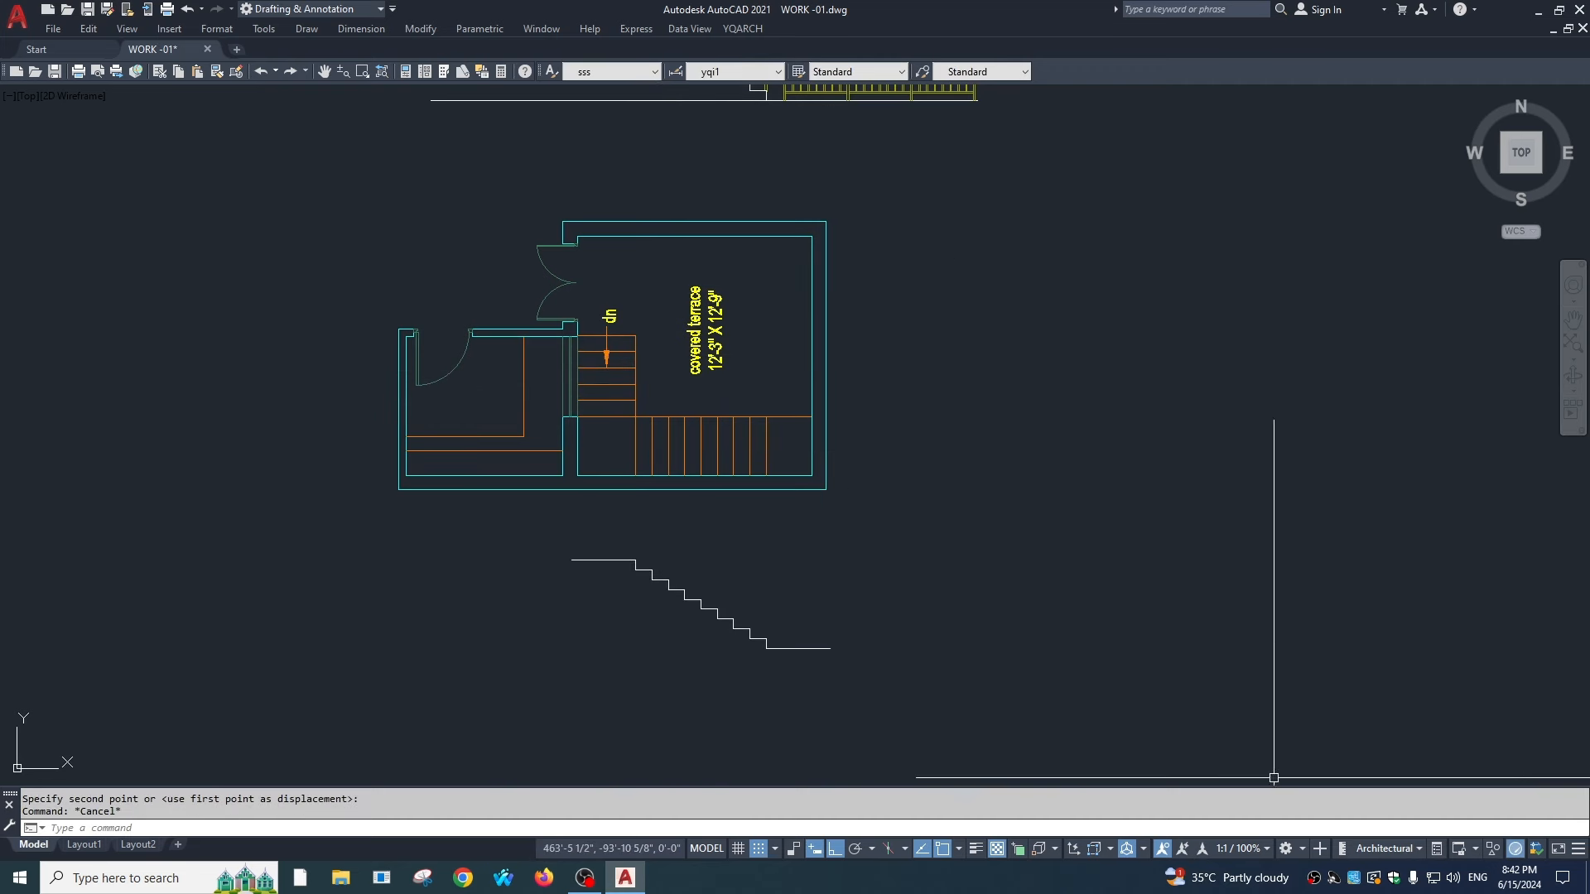
Step: Look over the stair section, the banister elevations and the other plans, escalators and stairs across the whole drawing
middle_click_drag(1270, 773, 1288, 692)
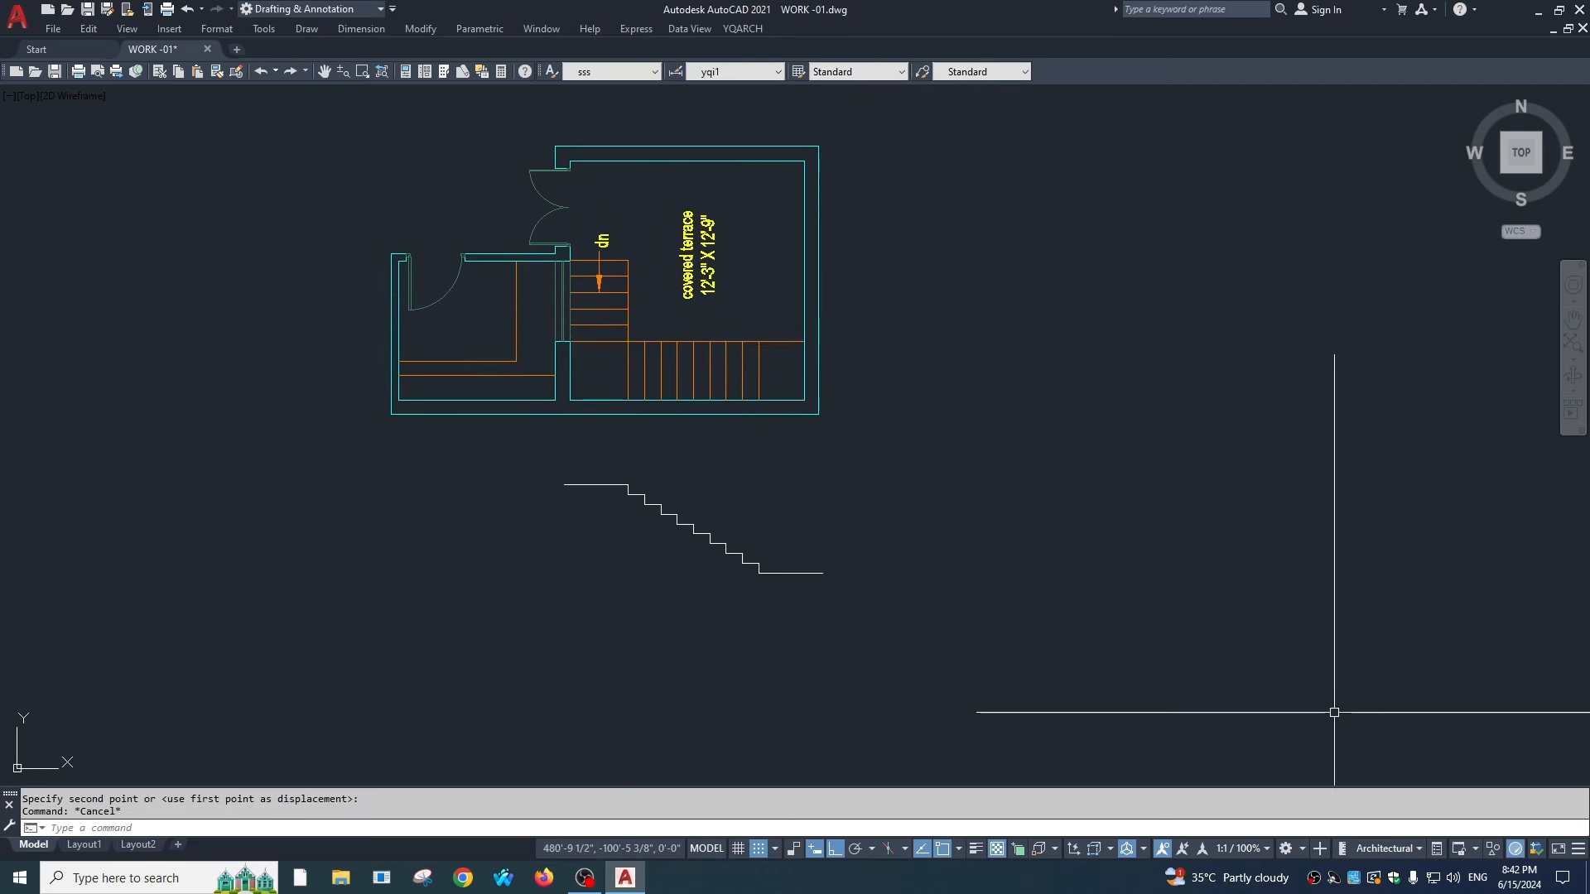
scroll(828, 571, "down", 8)
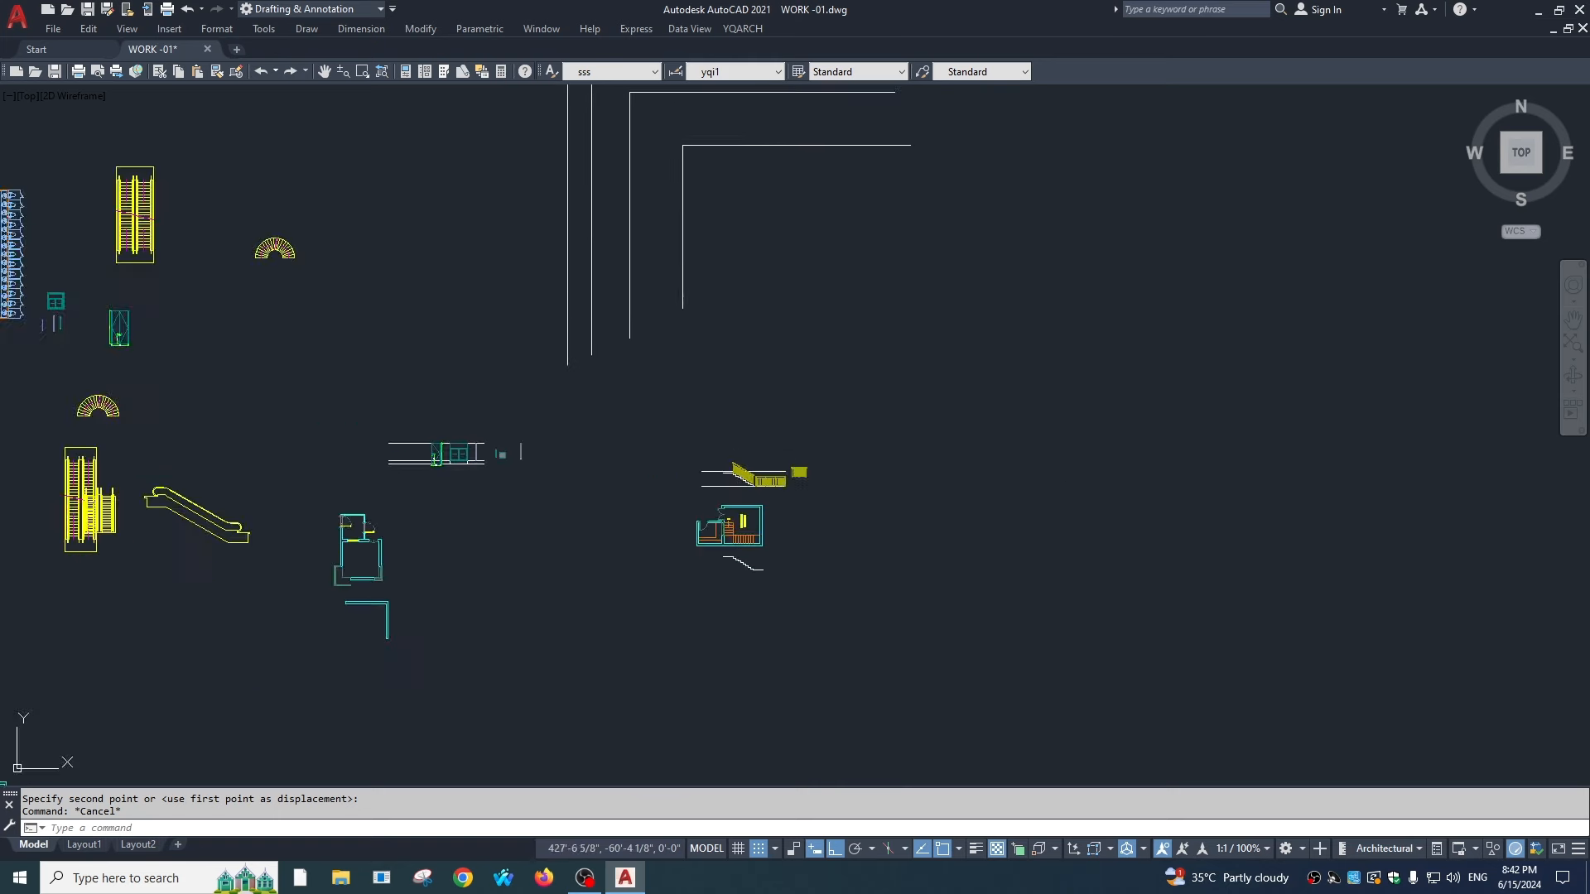
scroll(866, 472, "down", 3)
scroll(859, 436, "up", 3)
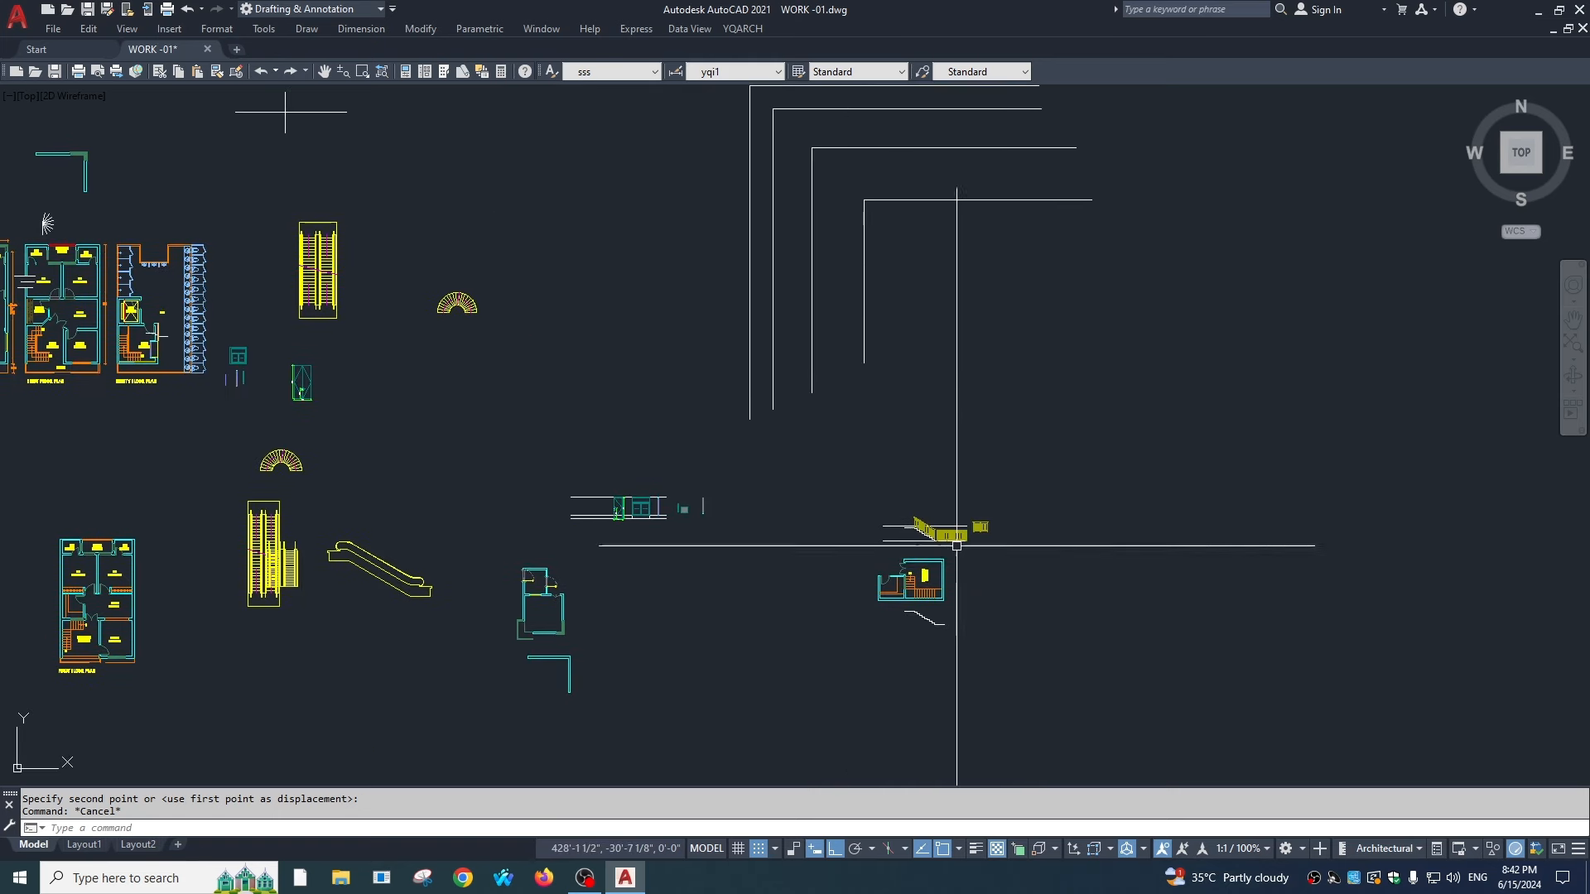
scroll(956, 545, "up", 6)
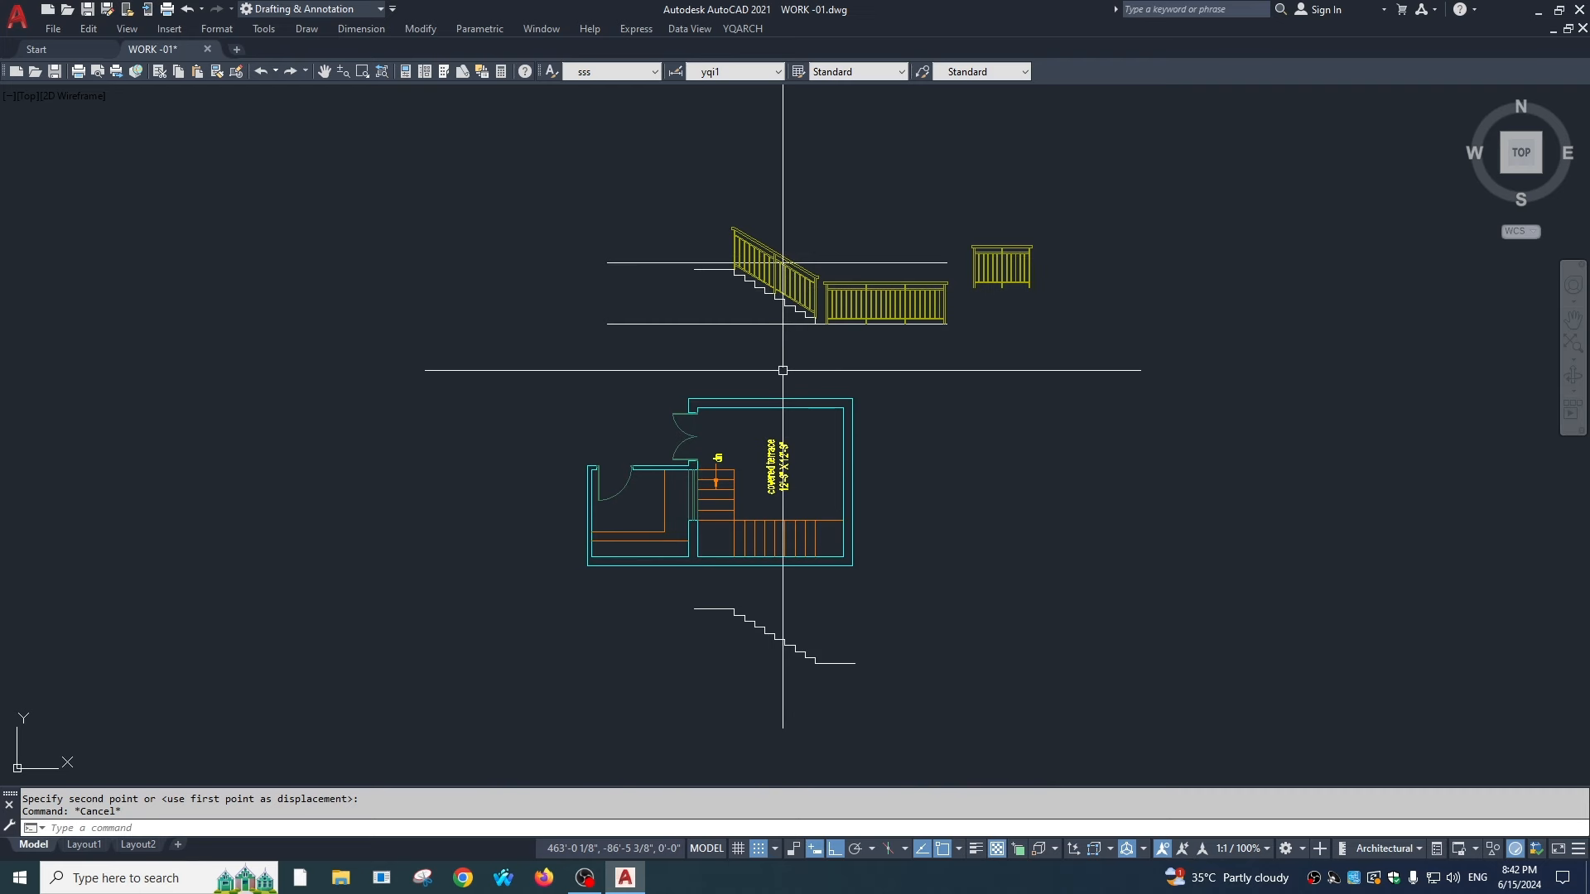
scroll(916, 383, "down", 6)
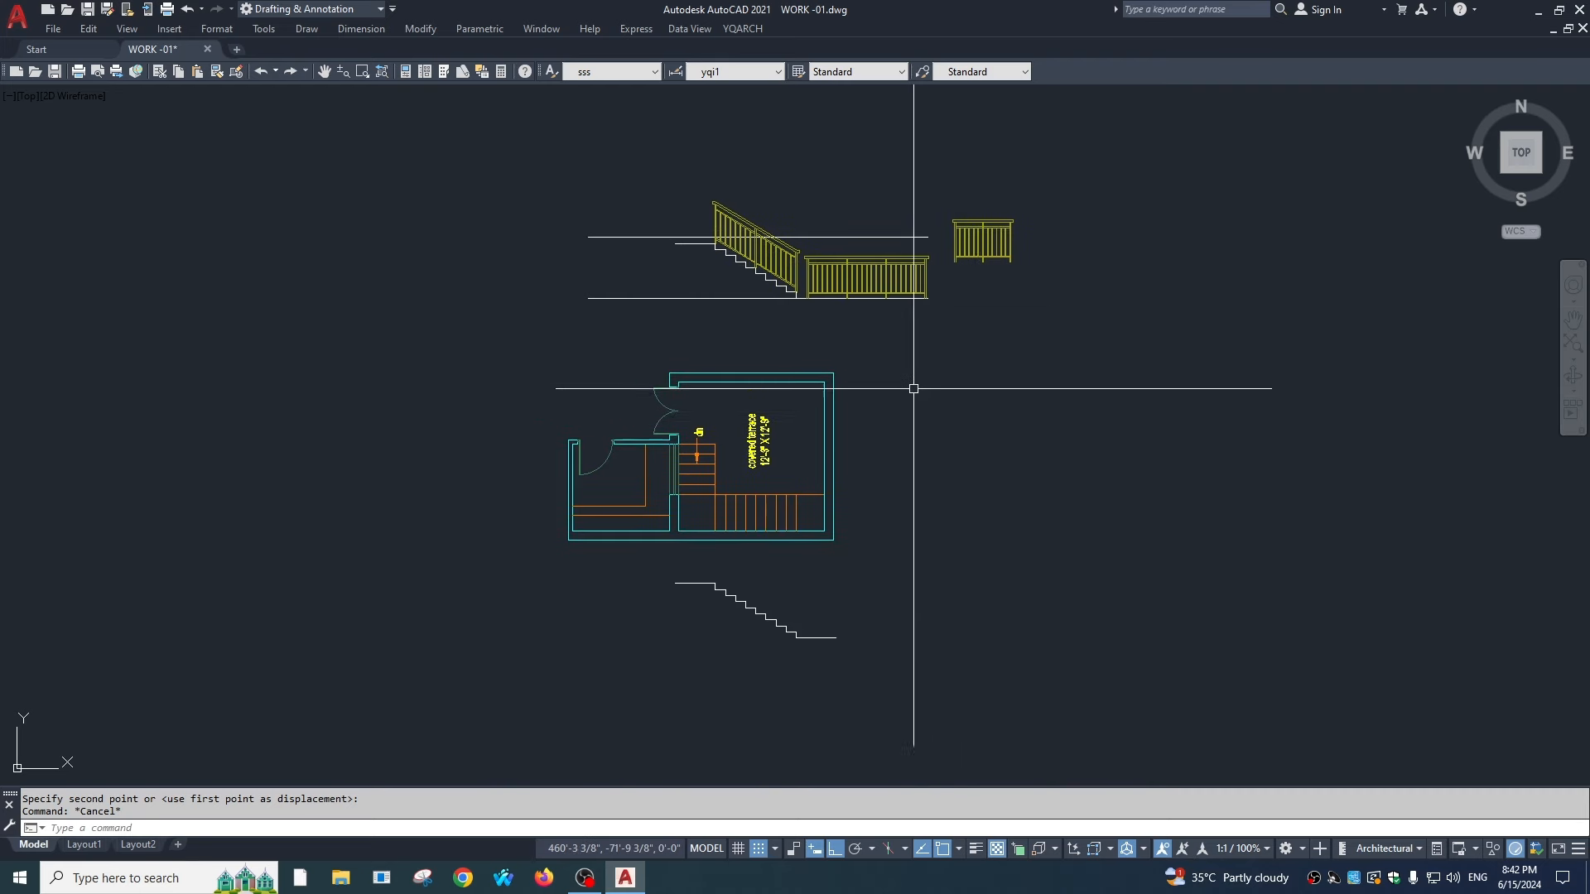
middle_click_drag(940, 436, 928, 647)
mouse_move(613, 431)
middle_mouse_down()
mouse_move(858, 475)
mouse_move(871, 495)
middle_mouse_up()
middle_click_drag(835, 199, 803, 244)
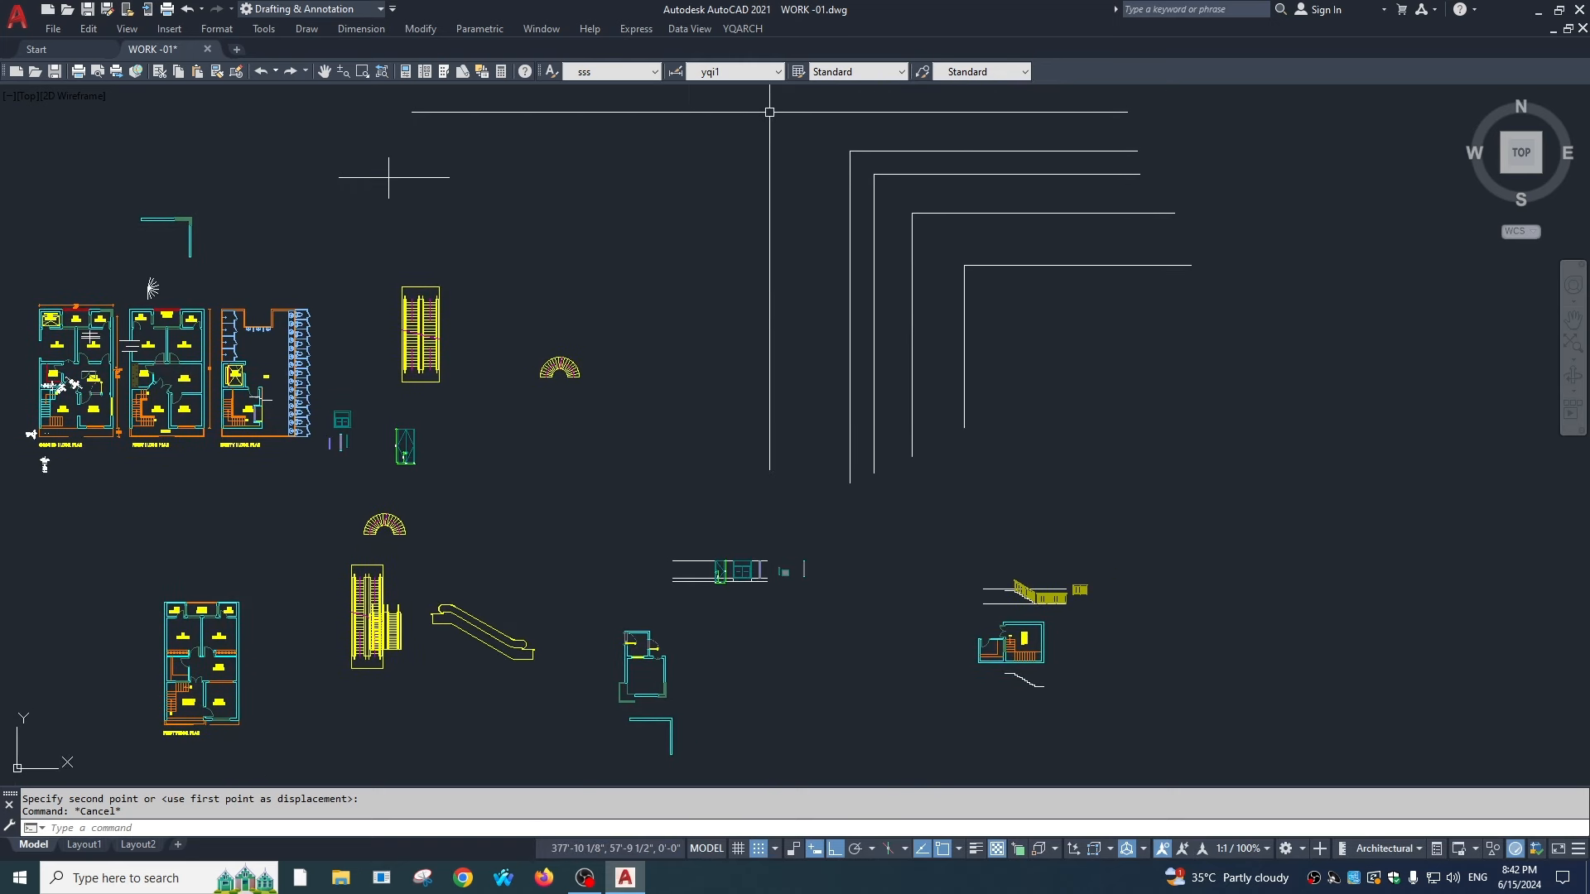